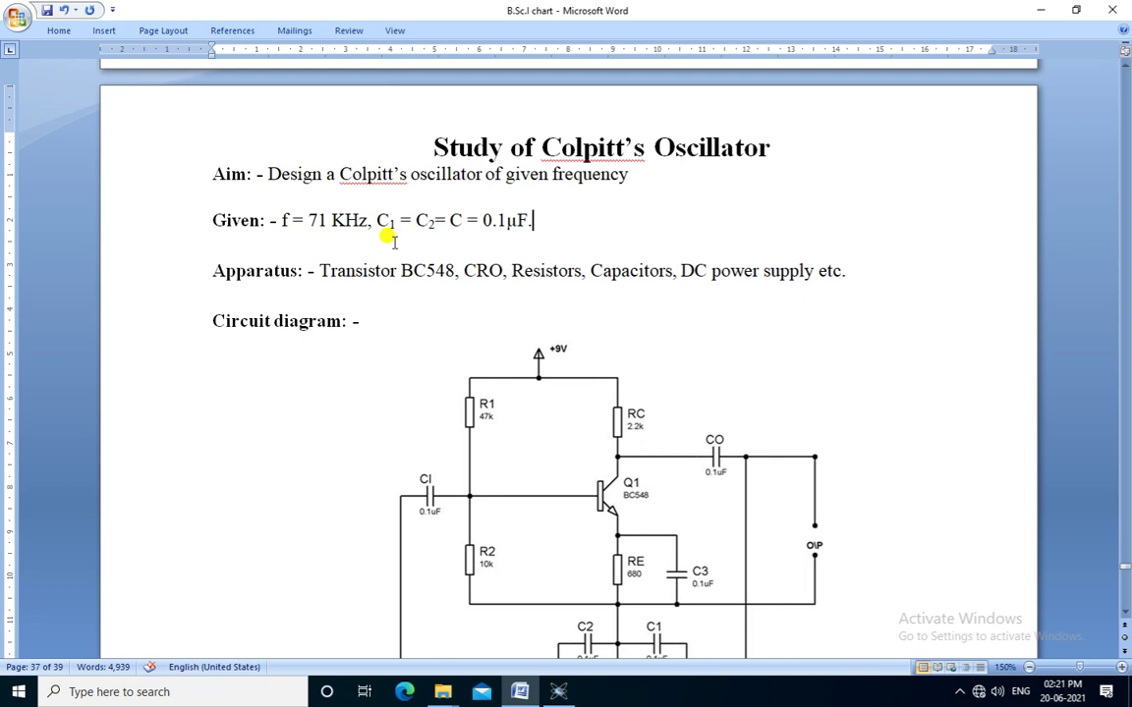
Step: Correct the full stop after 0.1µF in the lab sheet and select the circuit diagram picture
{"action": "key", "text": "BackSpace"}
{"action": "type", "text": "."}
{"action": "scroll", "coordinate": [539, 230], "scroll_direction": "down", "scroll_amount": 2}
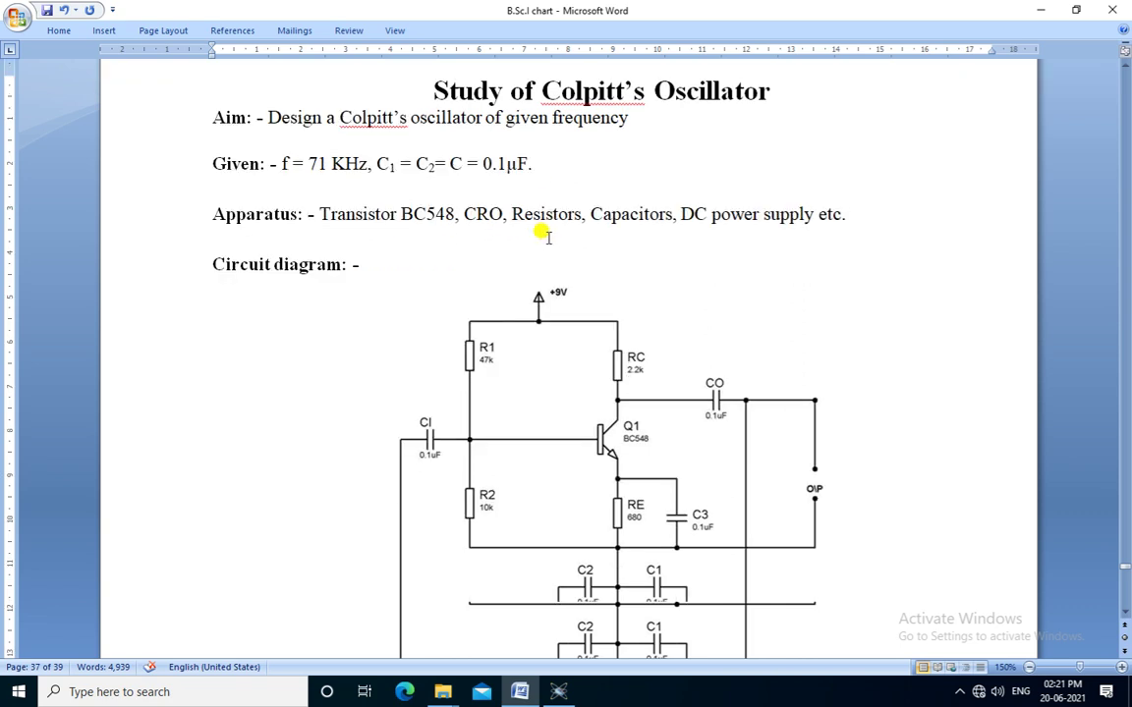
{"action": "left_click", "coordinate": [513, 379]}
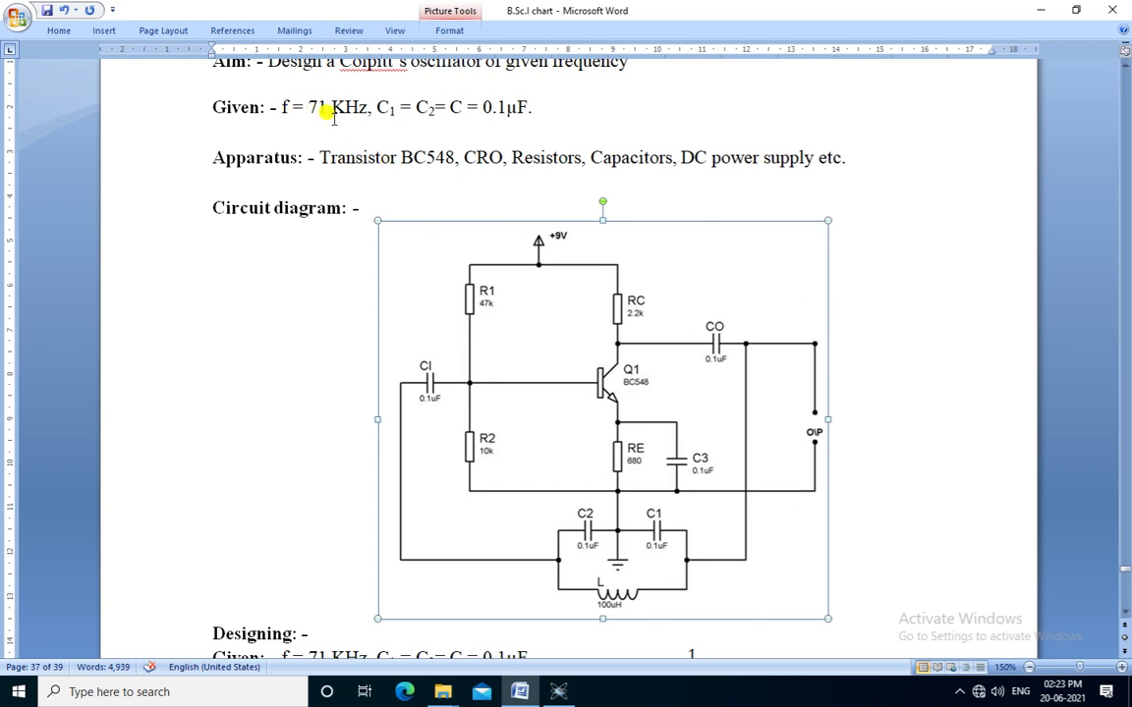
Step: Scroll down to the frequency formula equation and inspect it without changes
{"action": "scroll", "coordinate": [866, 373], "scroll_direction": "down", "scroll_amount": 3}
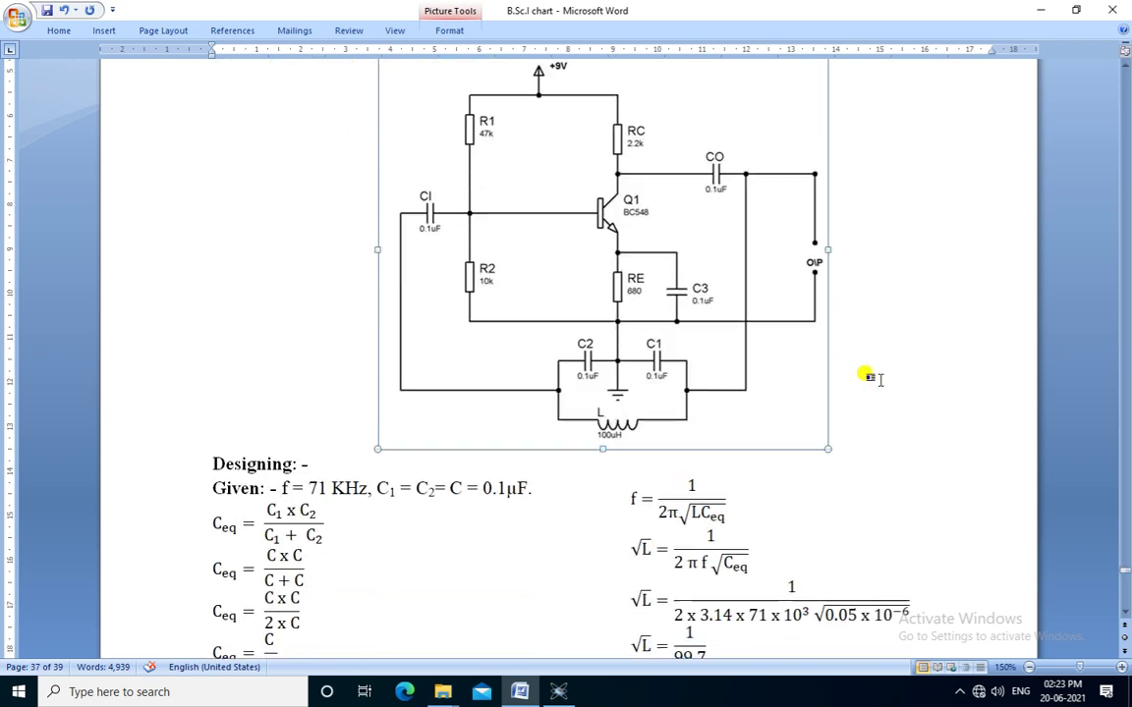
{"action": "scroll", "coordinate": [869, 373], "scroll_direction": "down", "scroll_amount": 3}
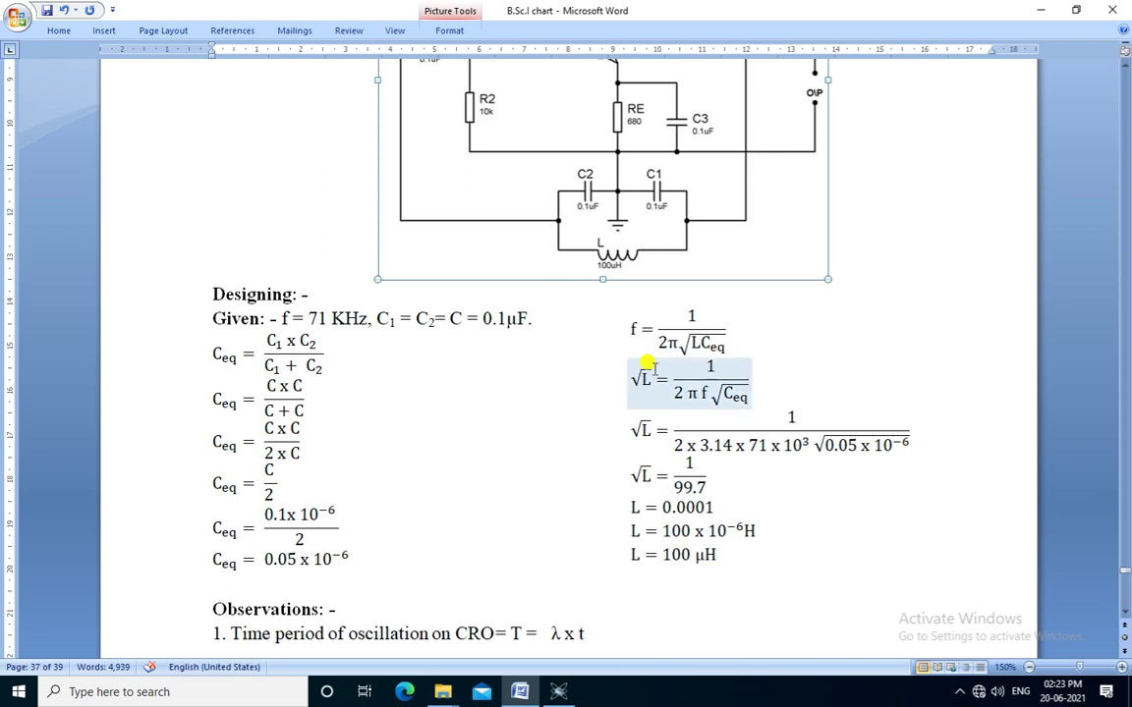
{"action": "left_click", "coordinate": [625, 327]}
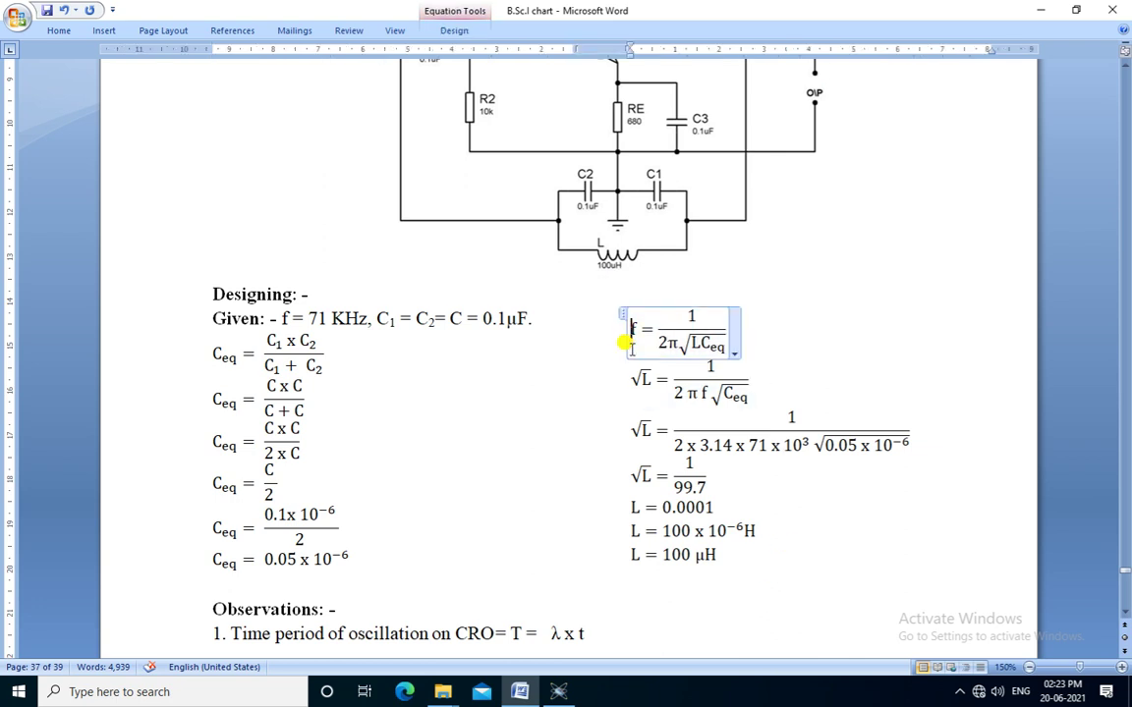
{"action": "left_click", "coordinate": [561, 372]}
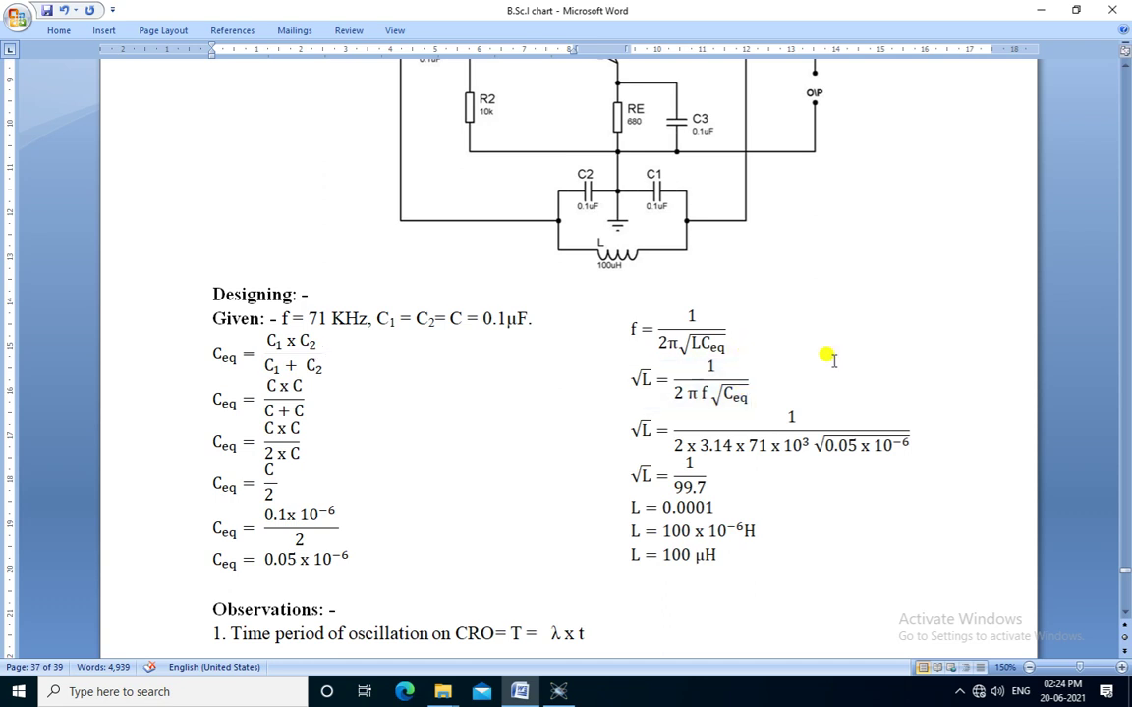
Step: Review the Ceq derivation and the final 100 μH result, then reselect the circuit diagram
{"action": "double_click", "coordinate": [735, 394]}
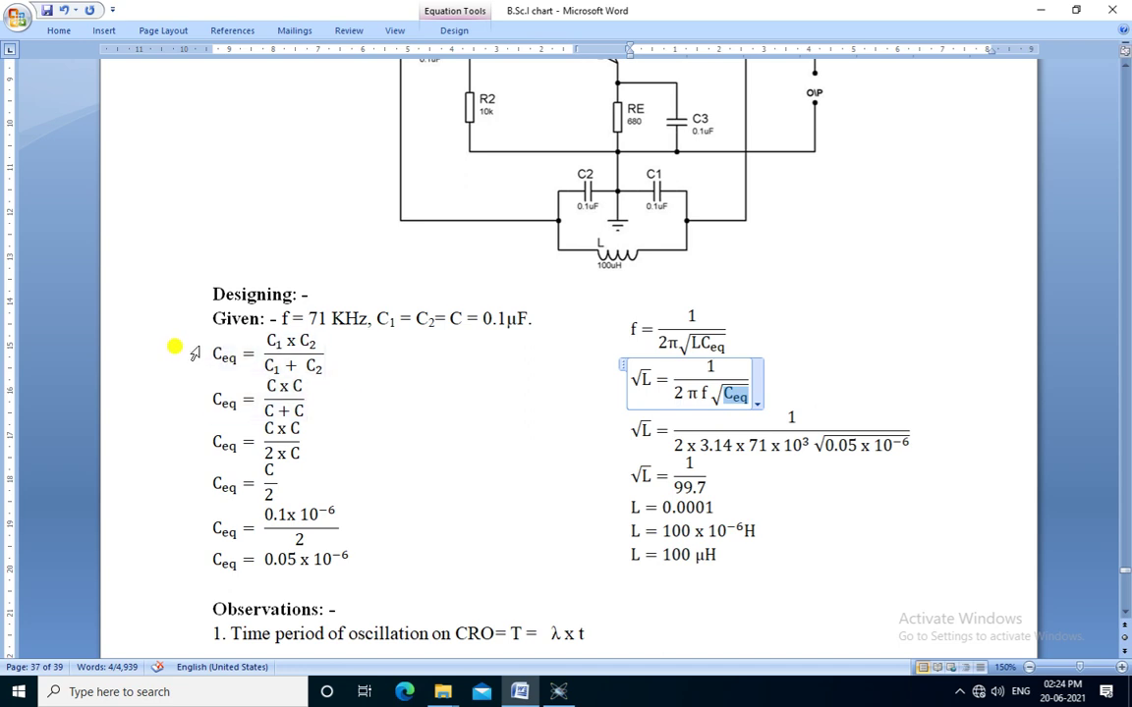
{"action": "left_click_drag", "start_coordinate": [204, 341], "coordinate": [346, 561]}
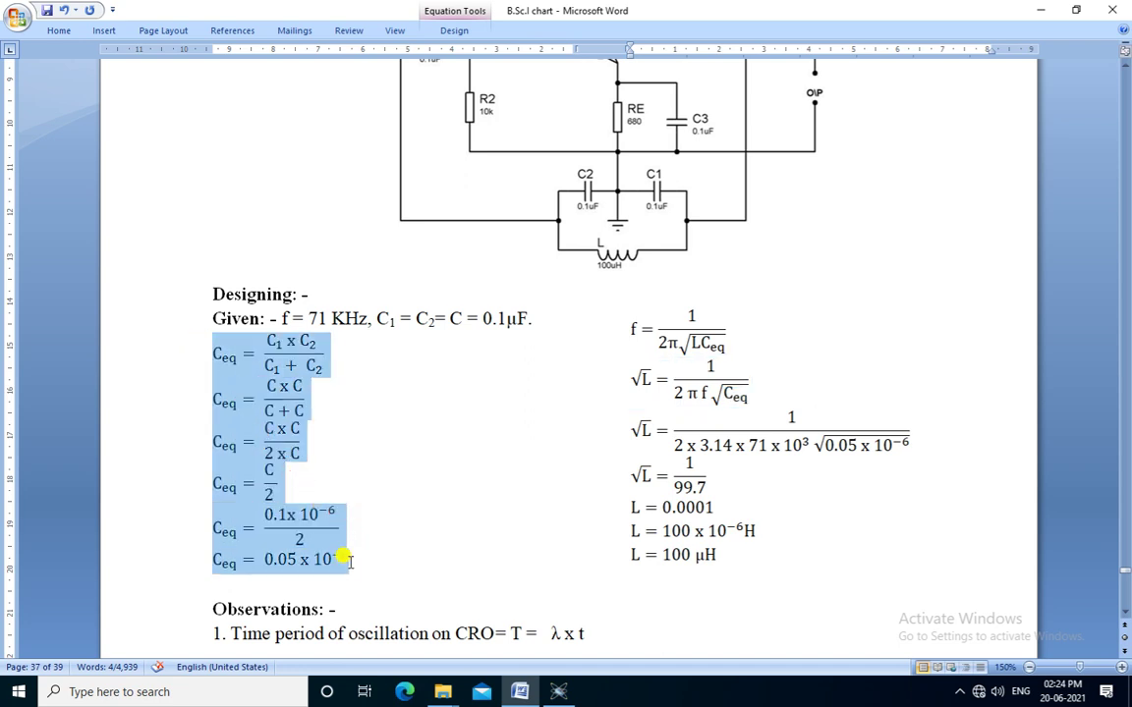
{"action": "left_click", "coordinate": [556, 489]}
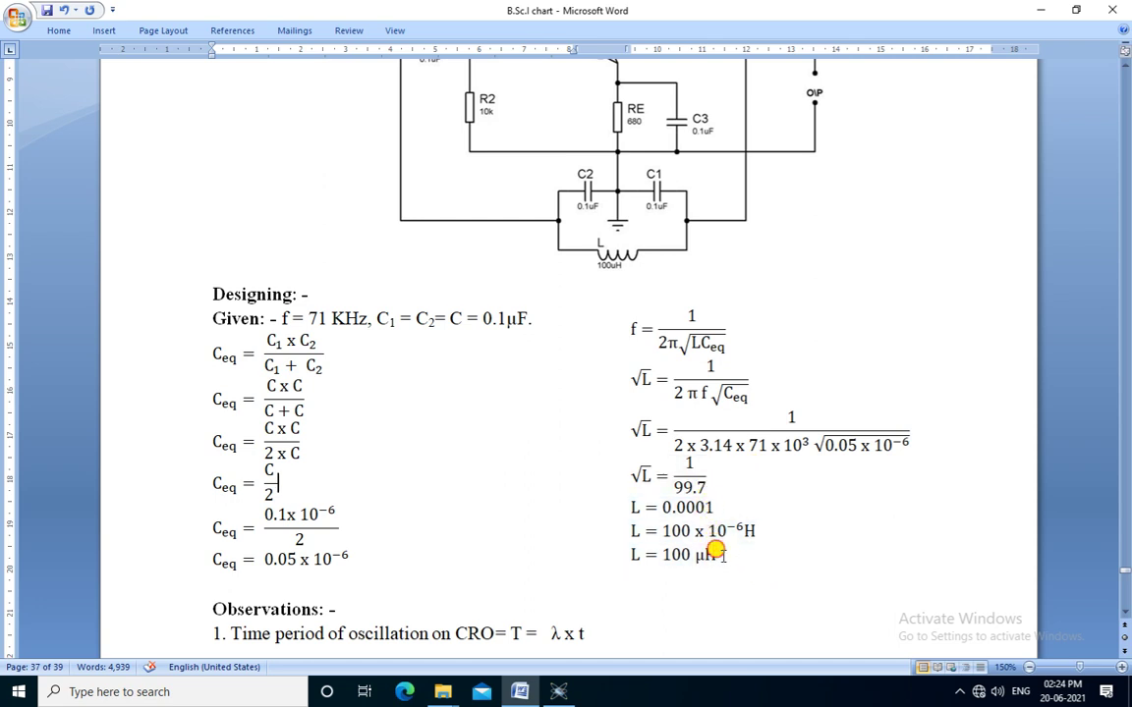
{"action": "left_click_drag", "start_coordinate": [714, 551], "coordinate": [662, 556]}
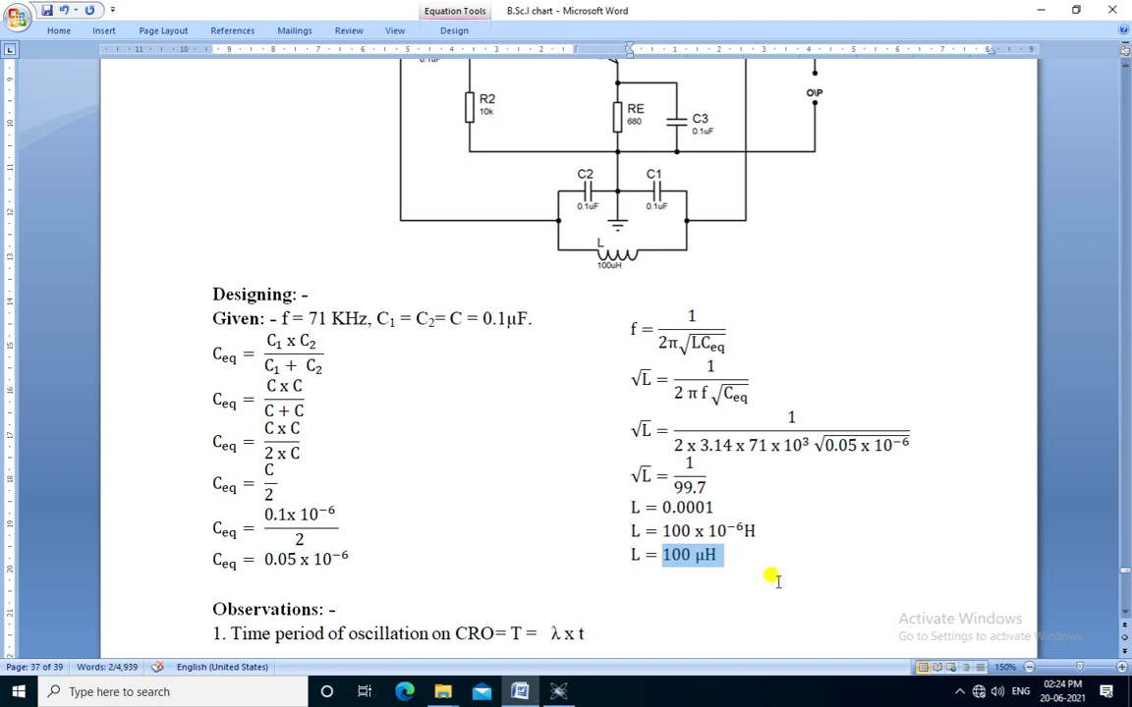
{"action": "scroll", "coordinate": [771, 577], "scroll_direction": "up", "scroll_amount": 5}
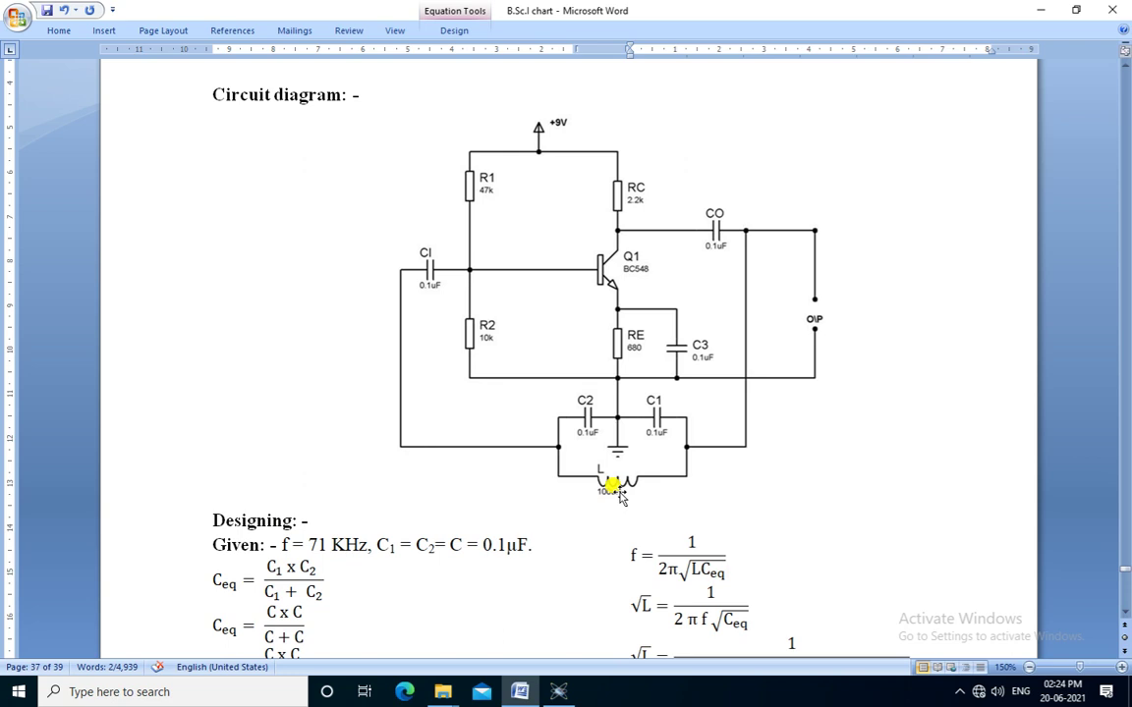
{"action": "left_click", "coordinate": [696, 354]}
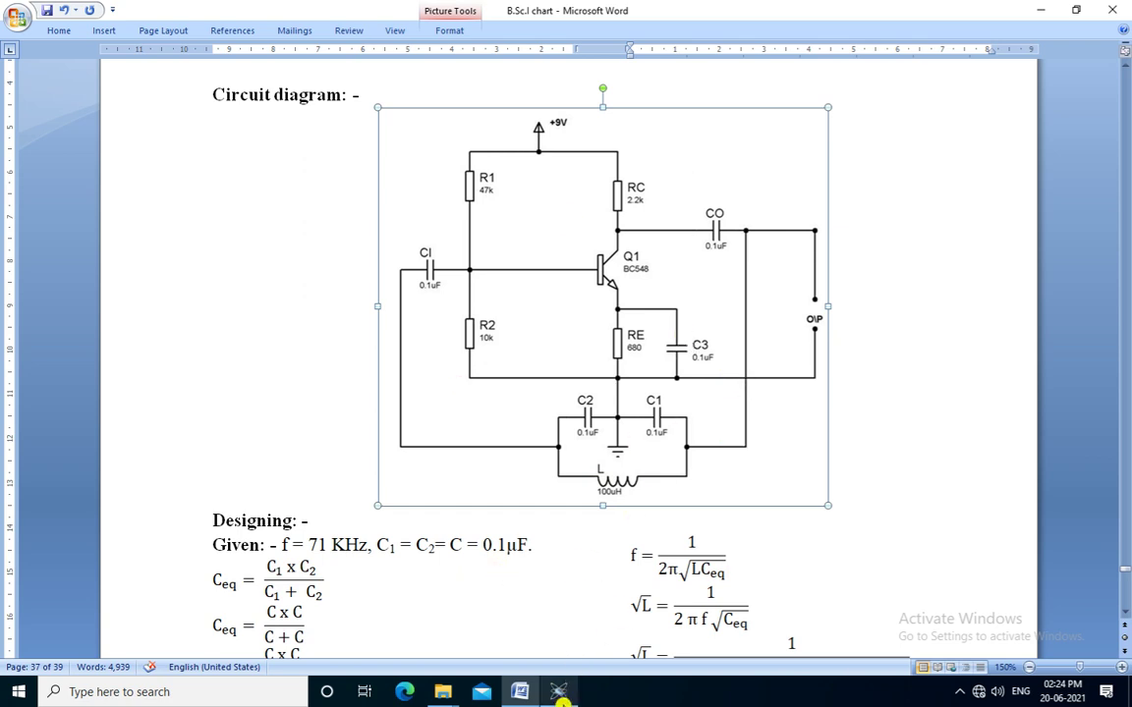
Step: In Proteus, add the BC548 transistor and RESISTOR to the device list
{"action": "key", "text": "alt+Tab"}
{"action": "scroll", "coordinate": [590, 310], "scroll_direction": "up", "scroll_amount": 1}
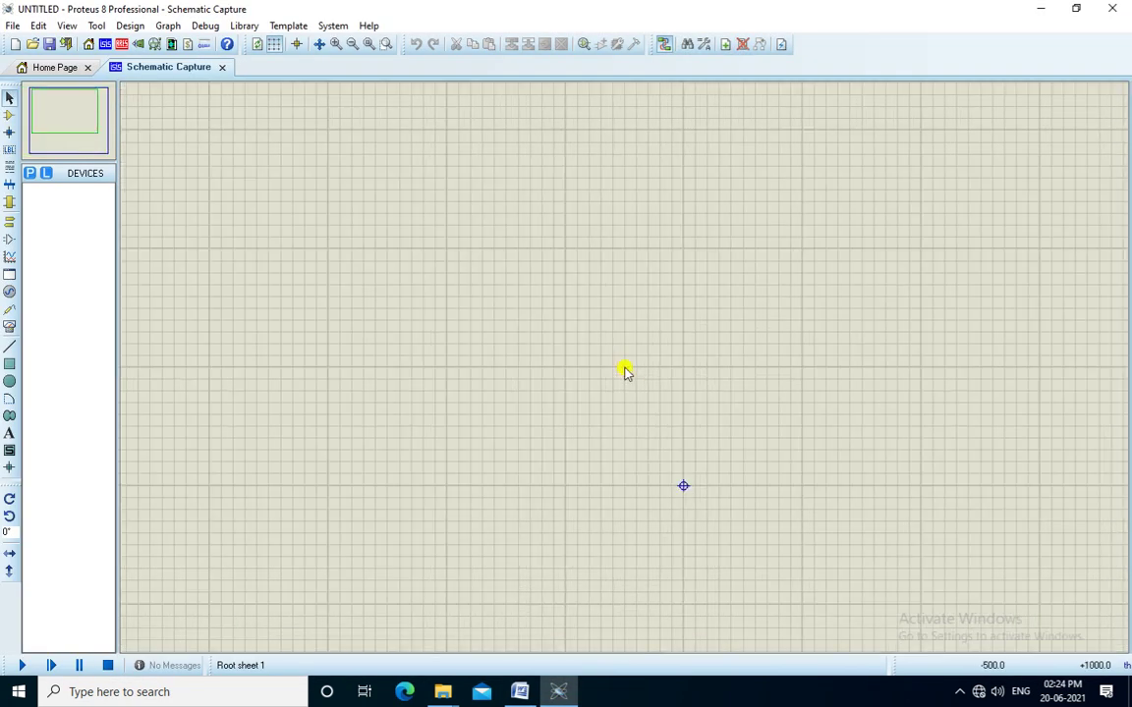
{"action": "left_click", "coordinate": [66, 126]}
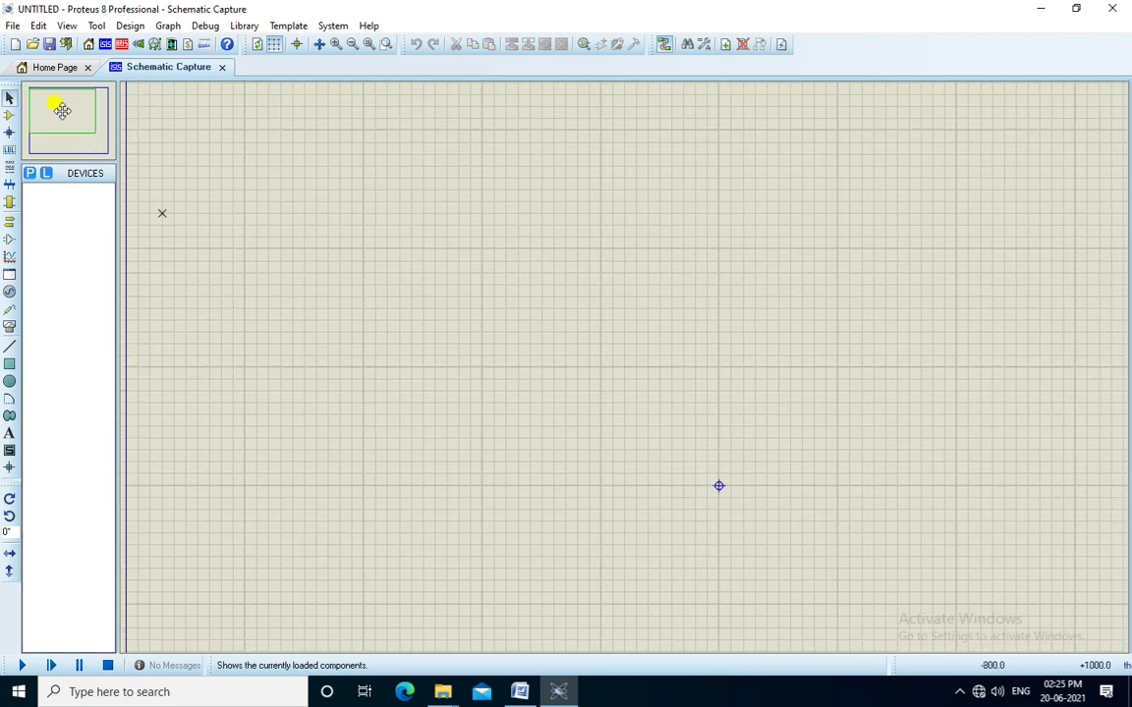
{"action": "left_click", "coordinate": [61, 107]}
{"action": "left_click", "coordinate": [33, 172]}
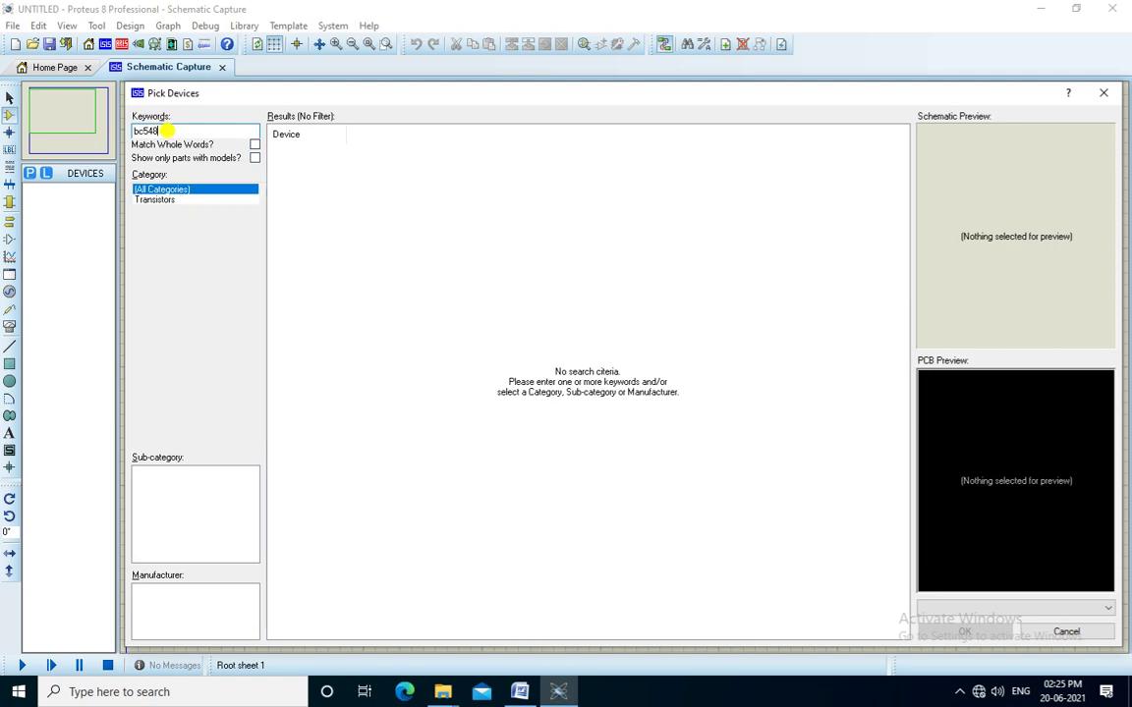
{"action": "double_click", "coordinate": [317, 150]}
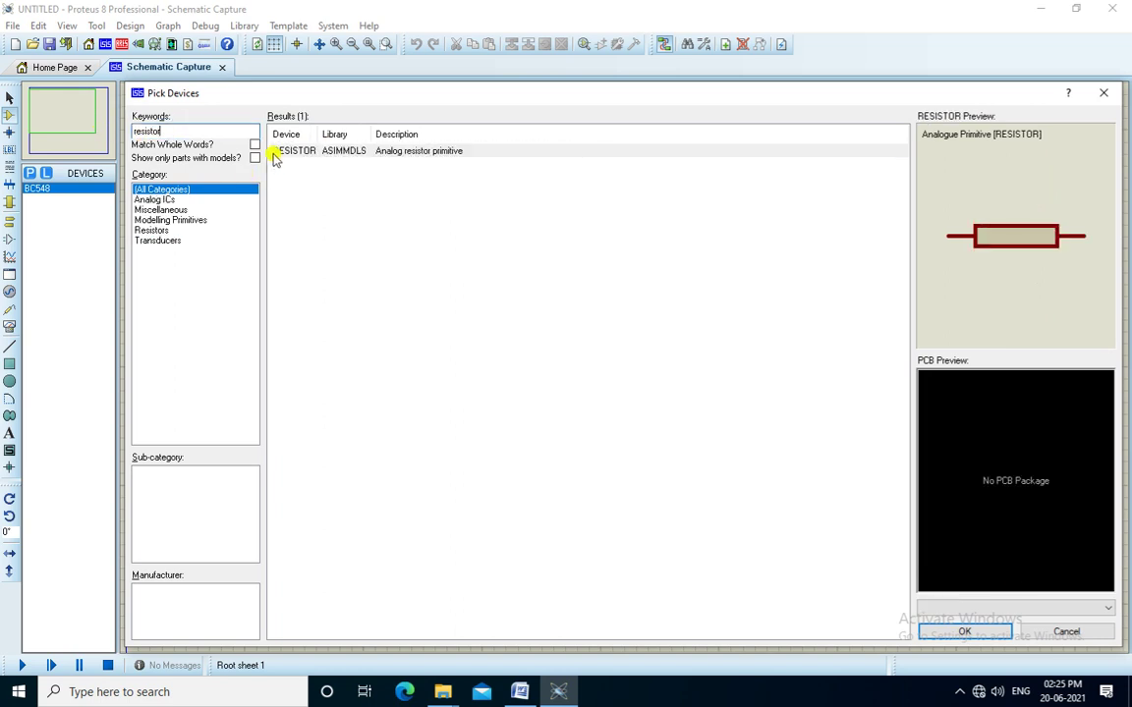
{"action": "double_click", "coordinate": [281, 150]}
Step: Add CAP and IND-AIR to the device list and confirm the picker
{"action": "key", "text": "BackSpace"}
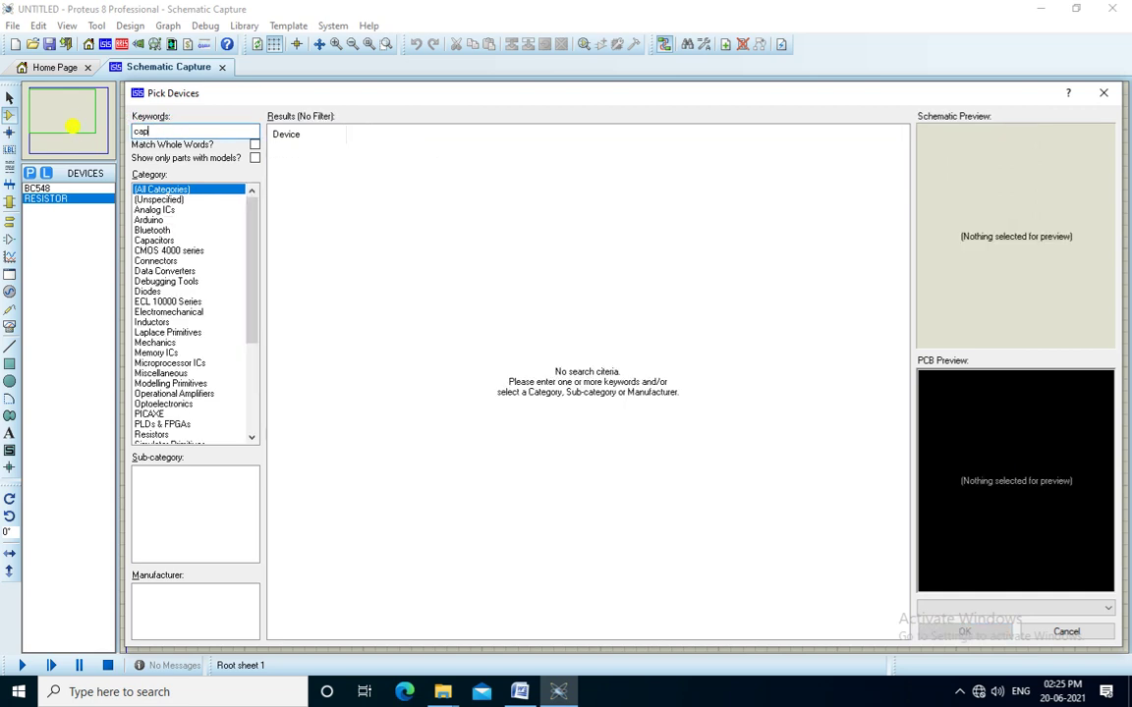
{"action": "double_click", "coordinate": [295, 153]}
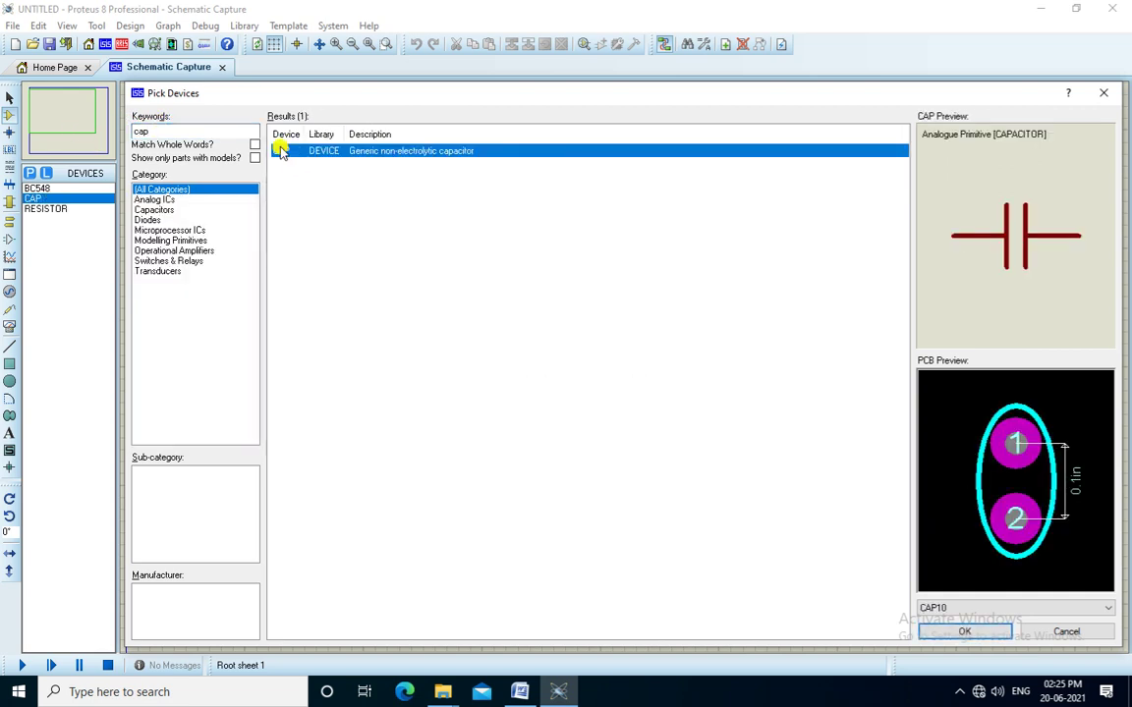
{"action": "double_click", "coordinate": [177, 129]}
{"action": "key", "text": "BackSpace"}
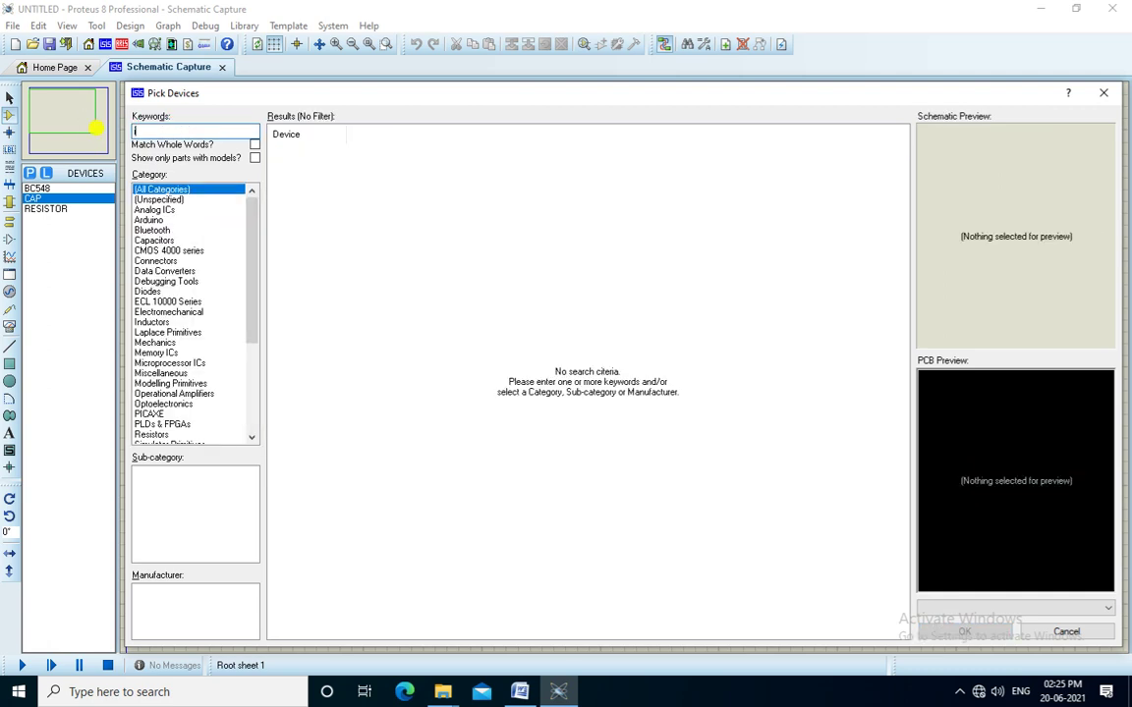
{"action": "type", "text": "inductor"}
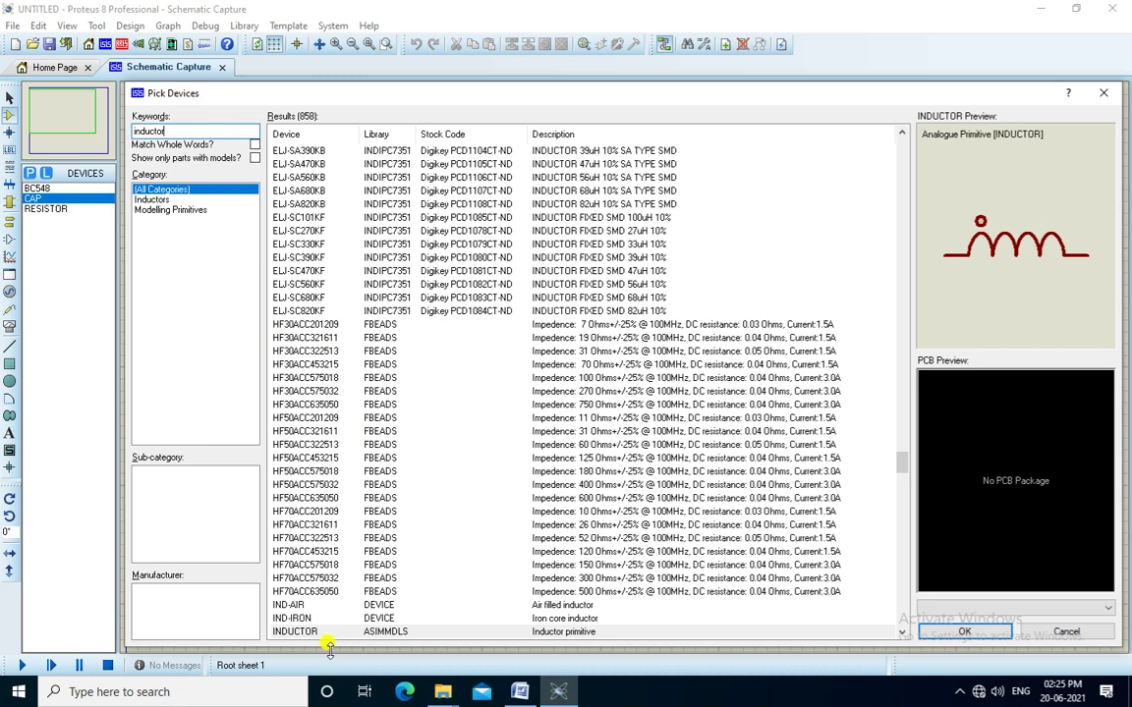
{"action": "scroll", "coordinate": [329, 638], "scroll_direction": "down", "scroll_amount": 1}
{"action": "double_click", "coordinate": [294, 592]}
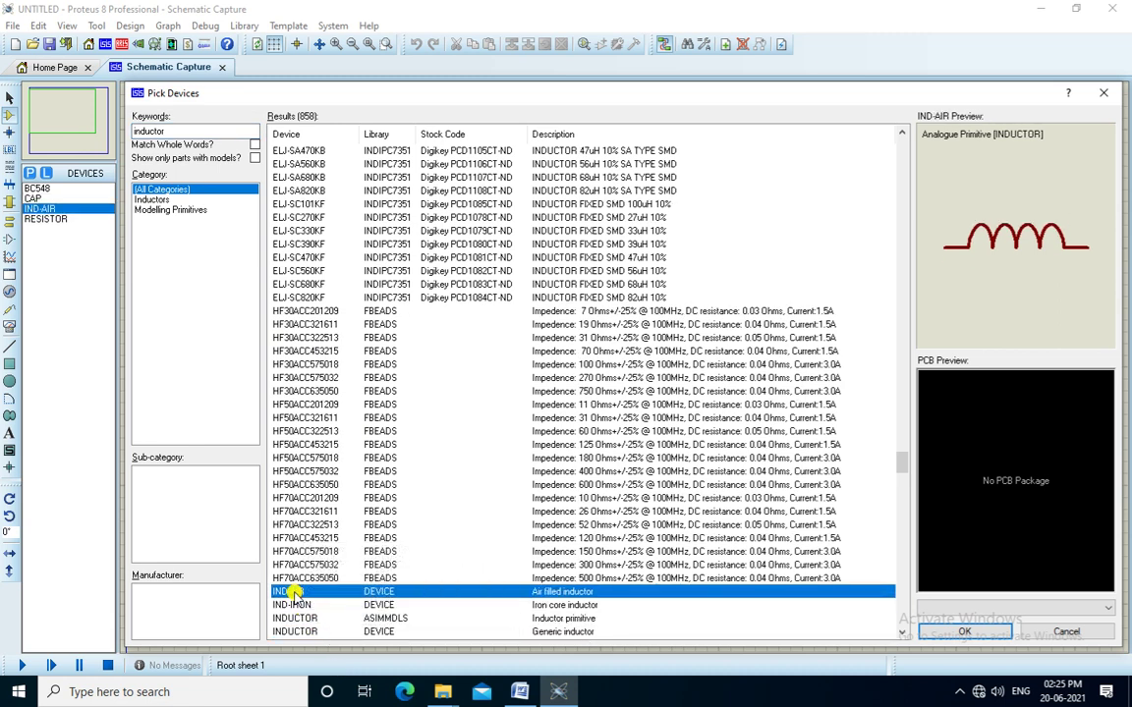
{"action": "left_click", "coordinate": [962, 634]}
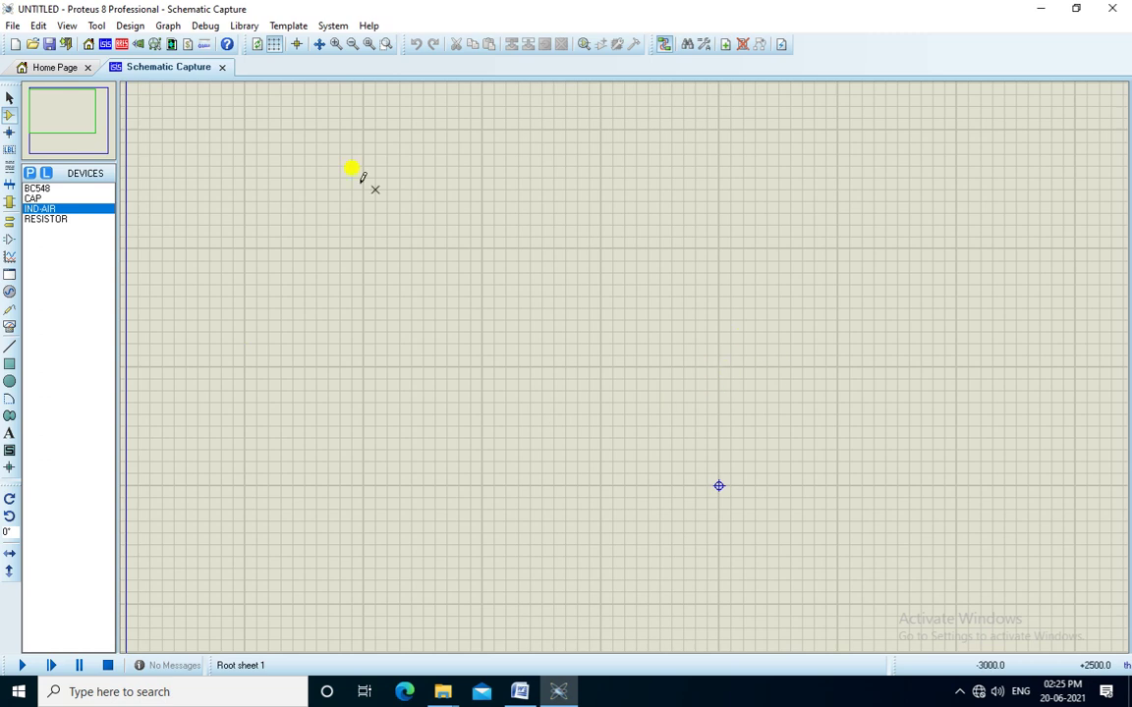
Step: Place BC548 transistor Q1 near the sheet centre
{"action": "left_click", "coordinate": [36, 188]}
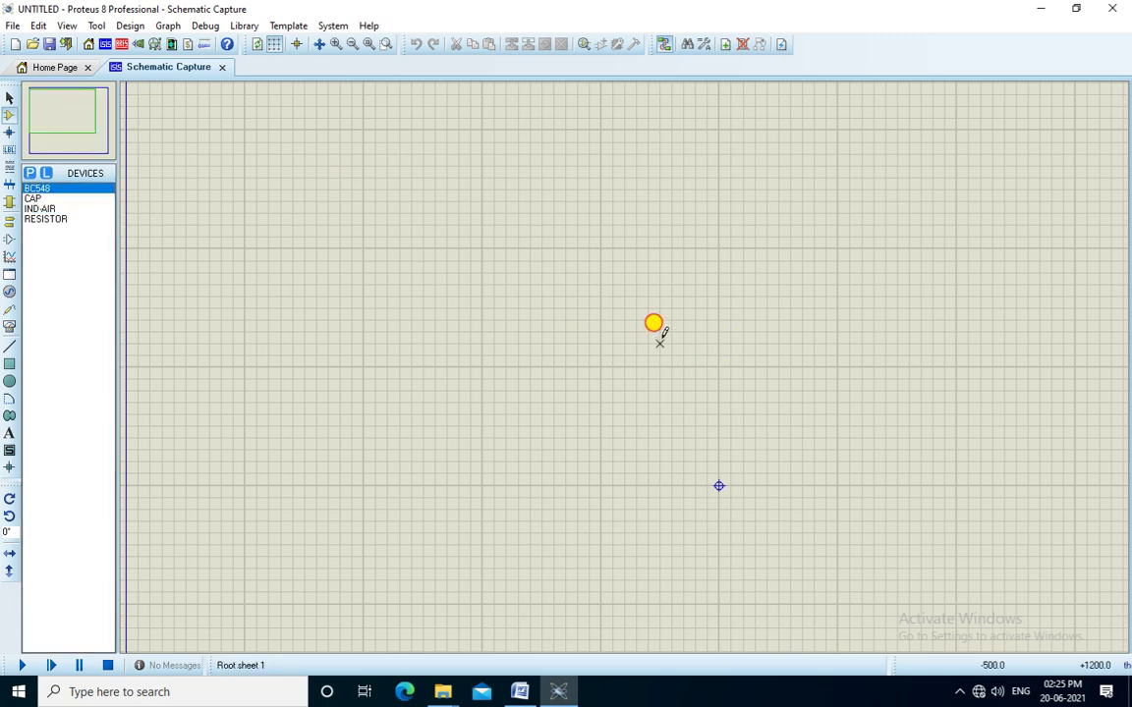
{"action": "left_click", "coordinate": [653, 323]}
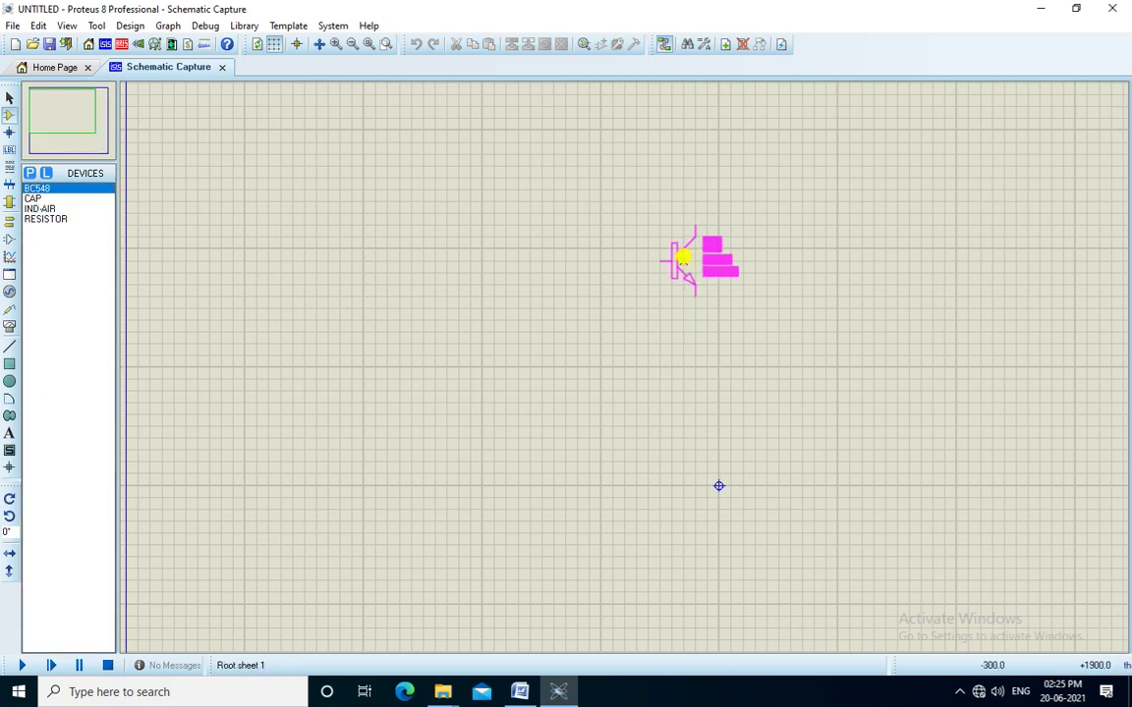
{"action": "left_click", "coordinate": [686, 293]}
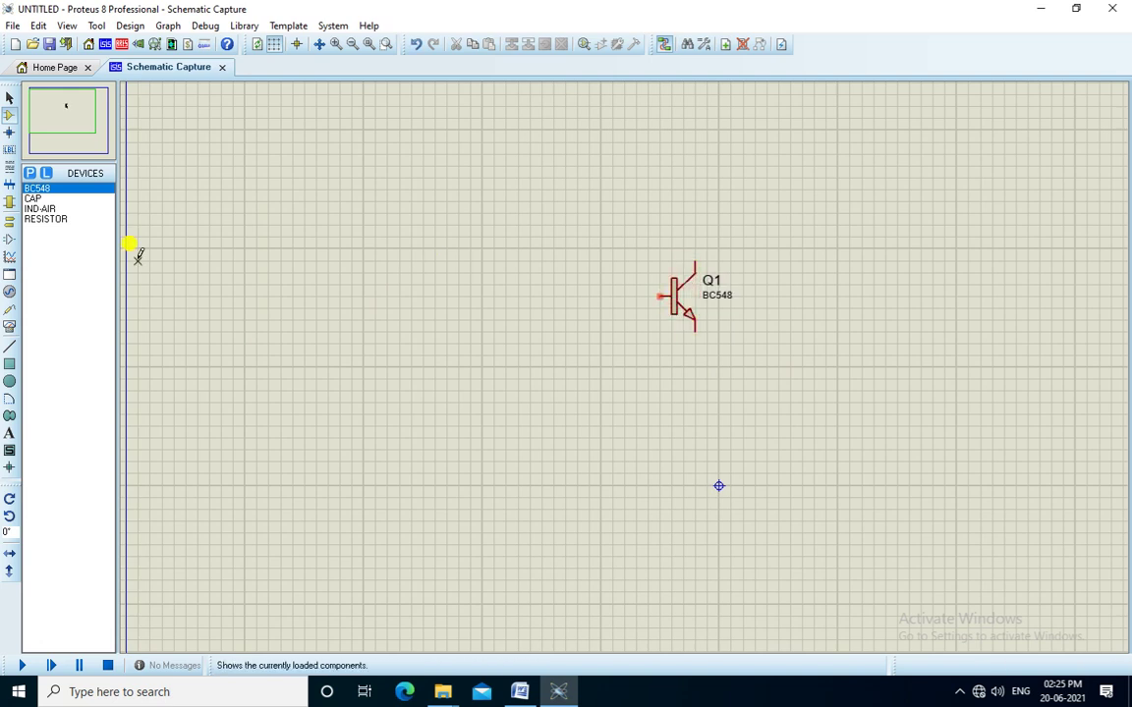
Step: Place 10k resistors R1 and R2 above Q1 and R3 and R4 below it
{"action": "left_click", "coordinate": [46, 220]}
{"action": "left_click", "coordinate": [656, 214]}
{"action": "left_click", "coordinate": [661, 219]}
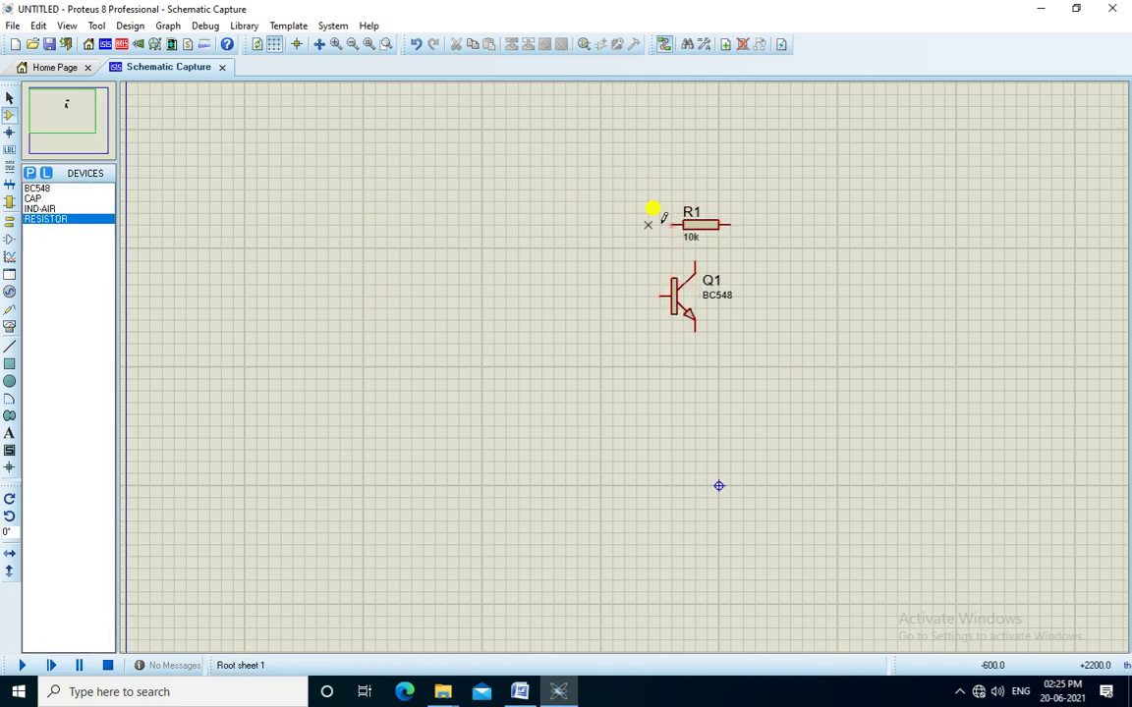
{"action": "left_click", "coordinate": [458, 208]}
{"action": "left_click", "coordinate": [498, 222]}
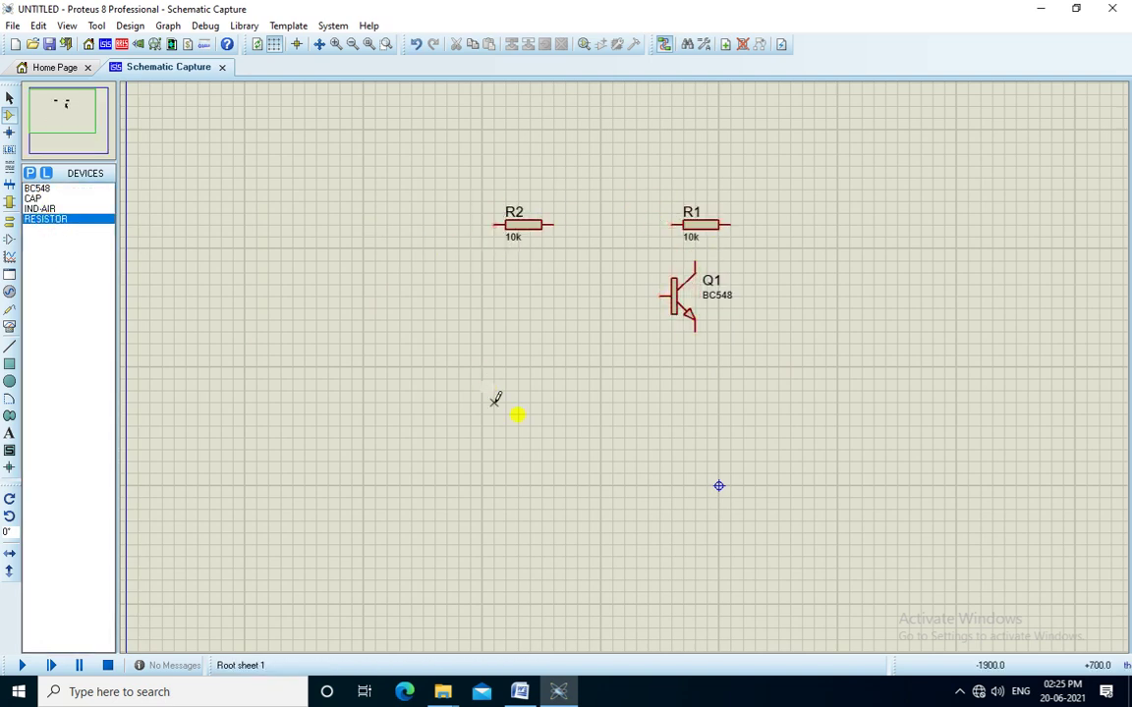
{"action": "left_click", "coordinate": [626, 418]}
{"action": "left_click", "coordinate": [673, 378]}
{"action": "left_click", "coordinate": [508, 401]}
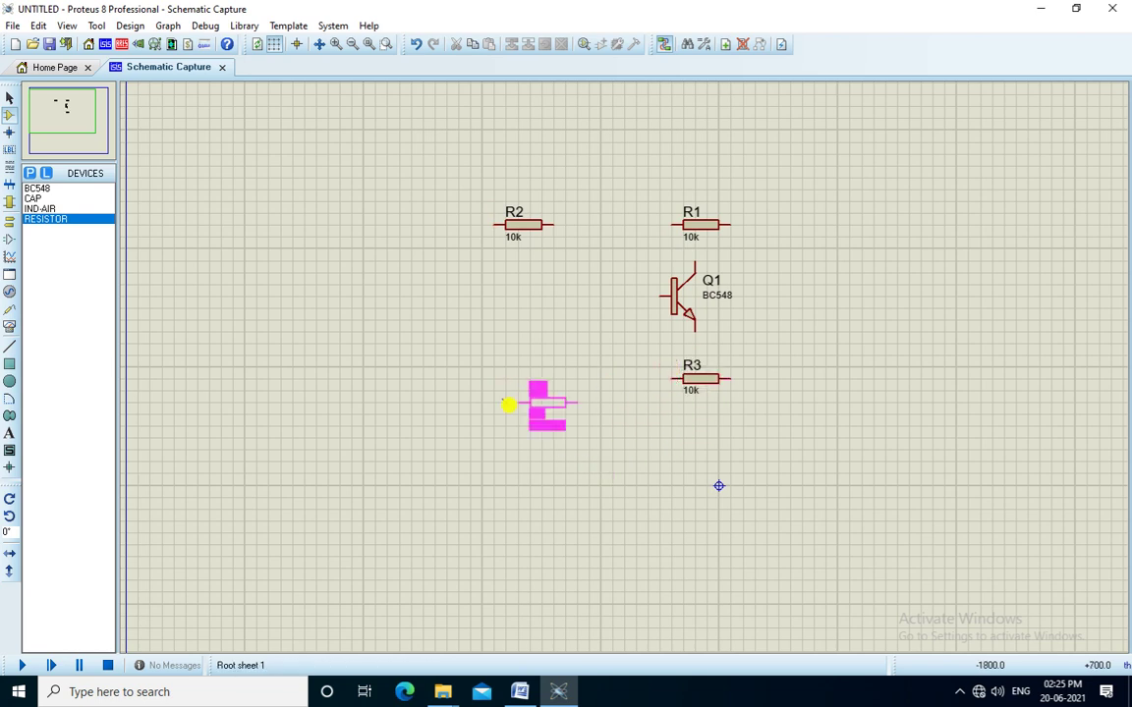
{"action": "left_click", "coordinate": [496, 382]}
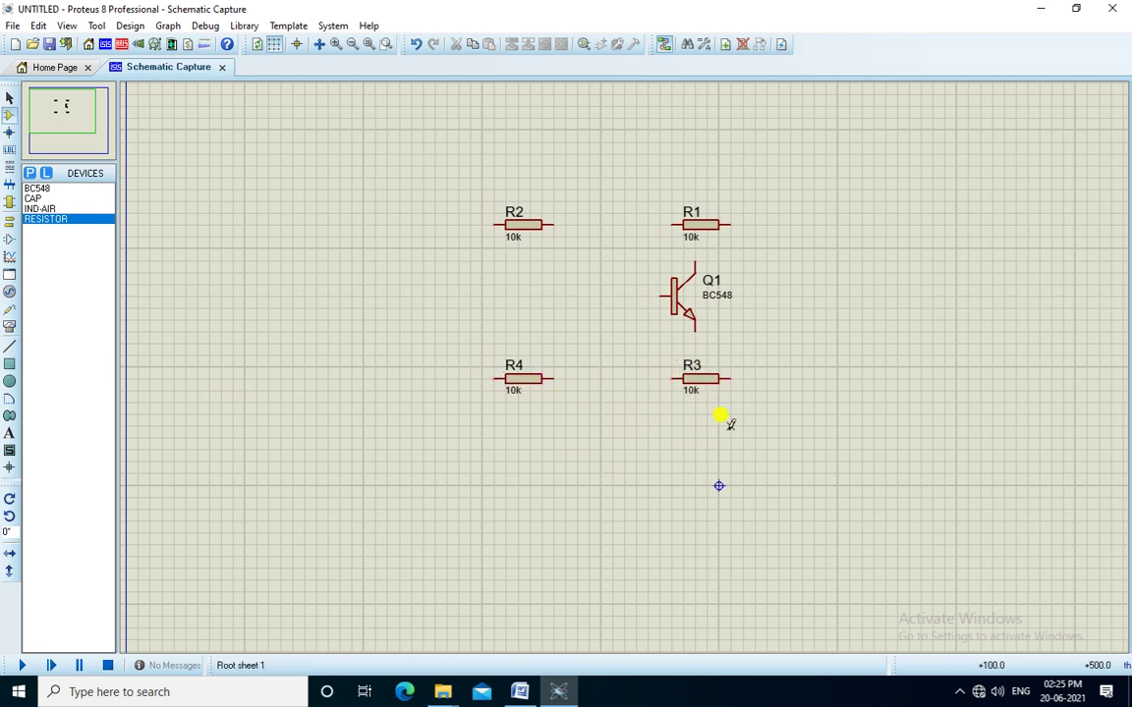
{"action": "left_click", "coordinate": [520, 691]}
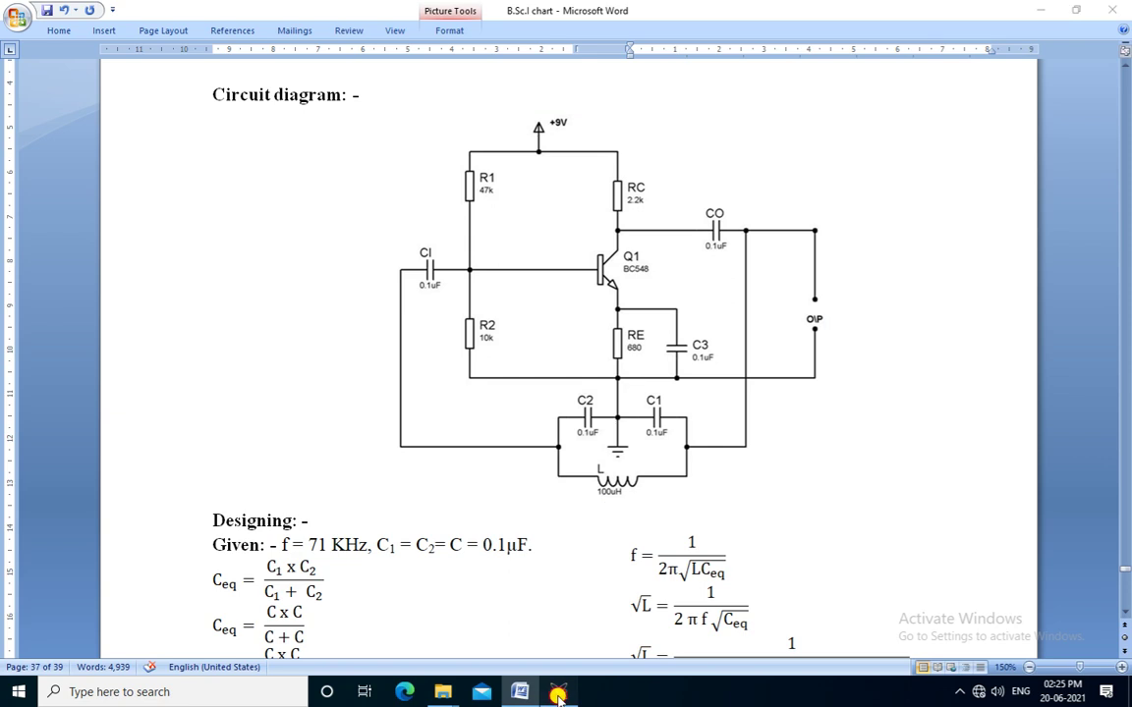
{"action": "left_click", "coordinate": [558, 692]}
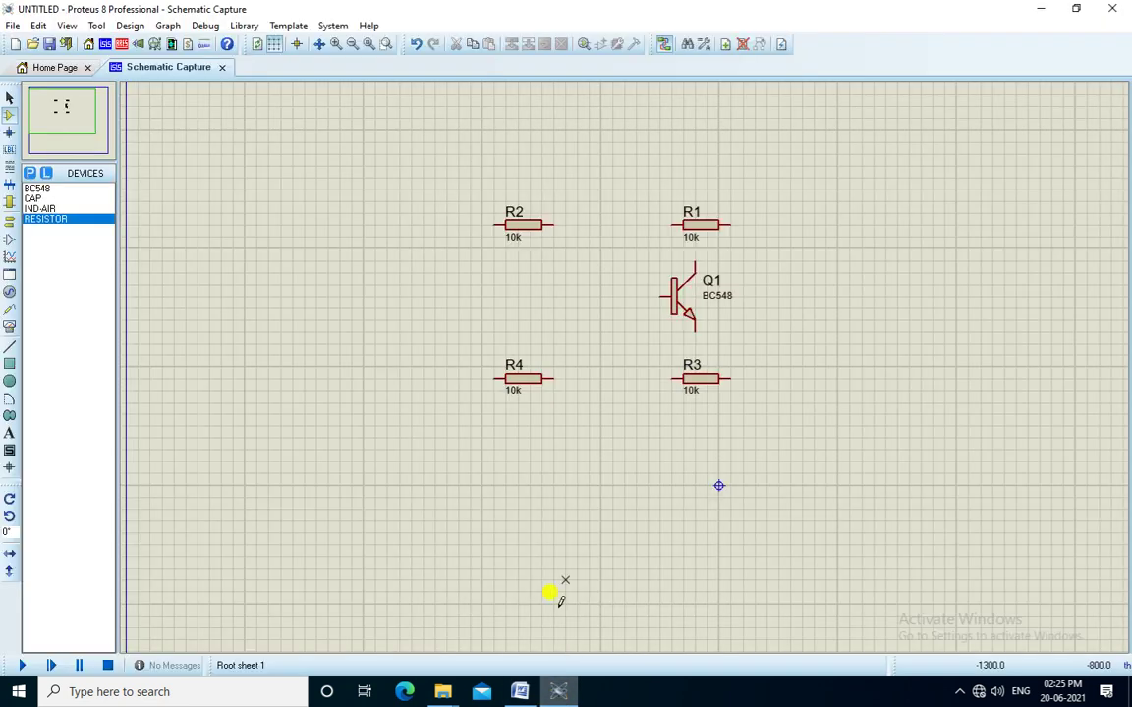
Step: Place 1nF capacitors C1–C4 around Q1 and a 1mH inductor L1 below them
{"action": "left_click", "coordinate": [37, 199]}
{"action": "left_click", "coordinate": [381, 306]}
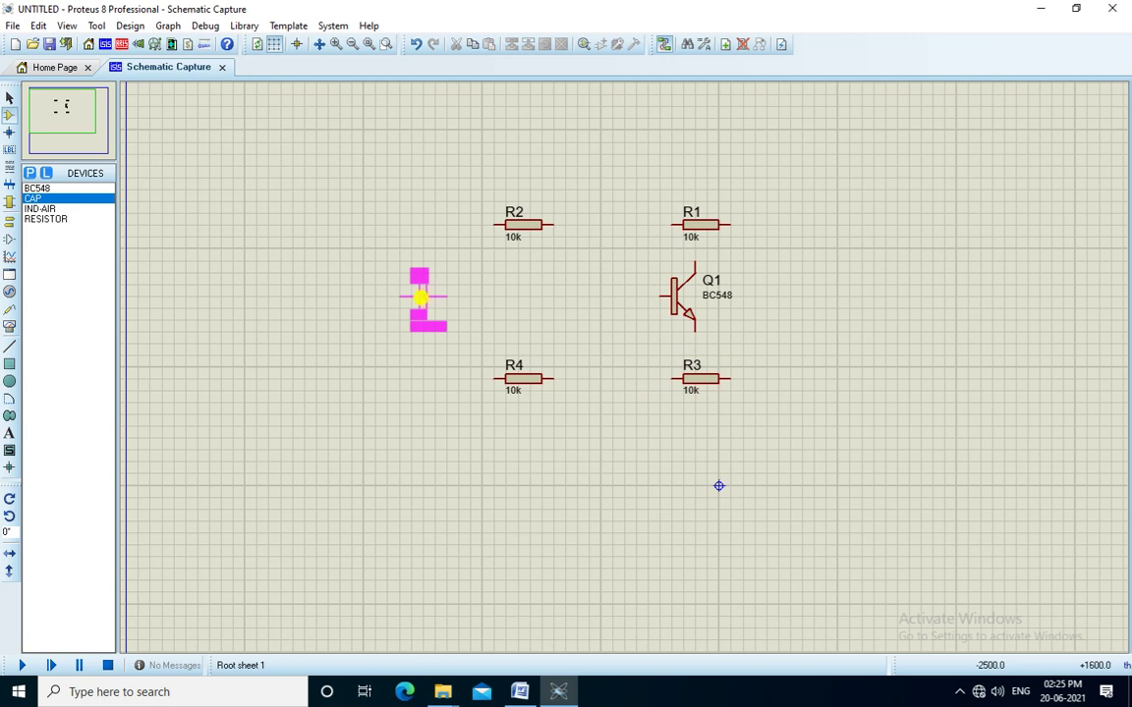
{"action": "left_click", "coordinate": [458, 296]}
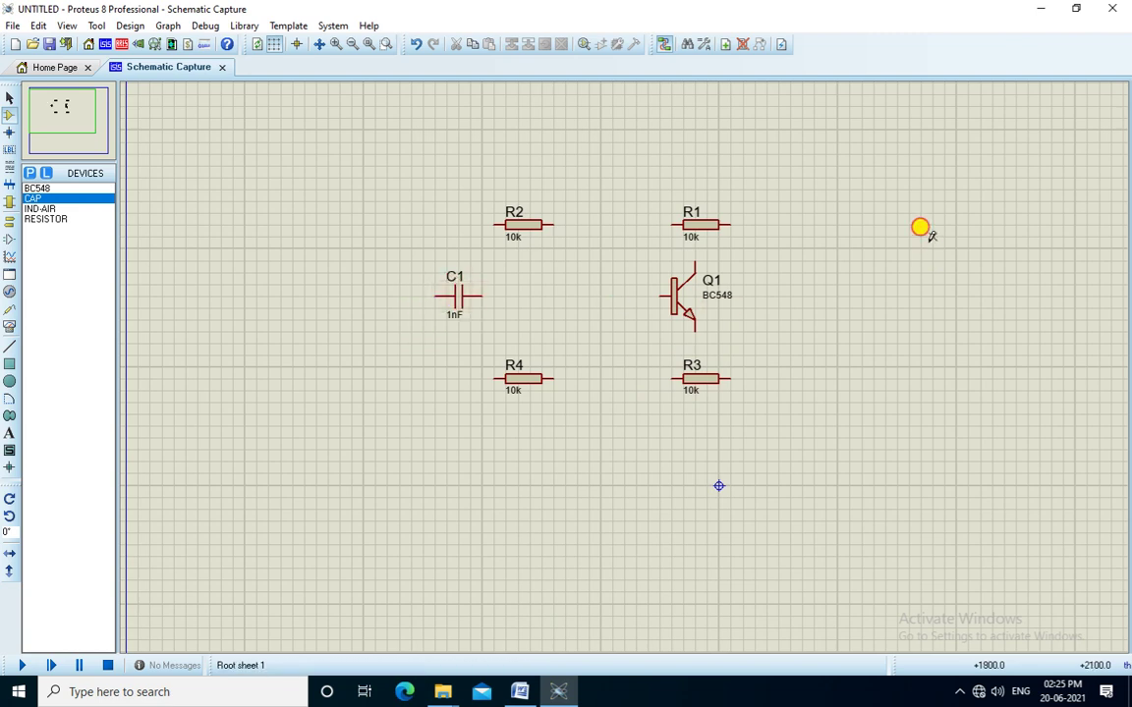
{"action": "left_click", "coordinate": [919, 228]}
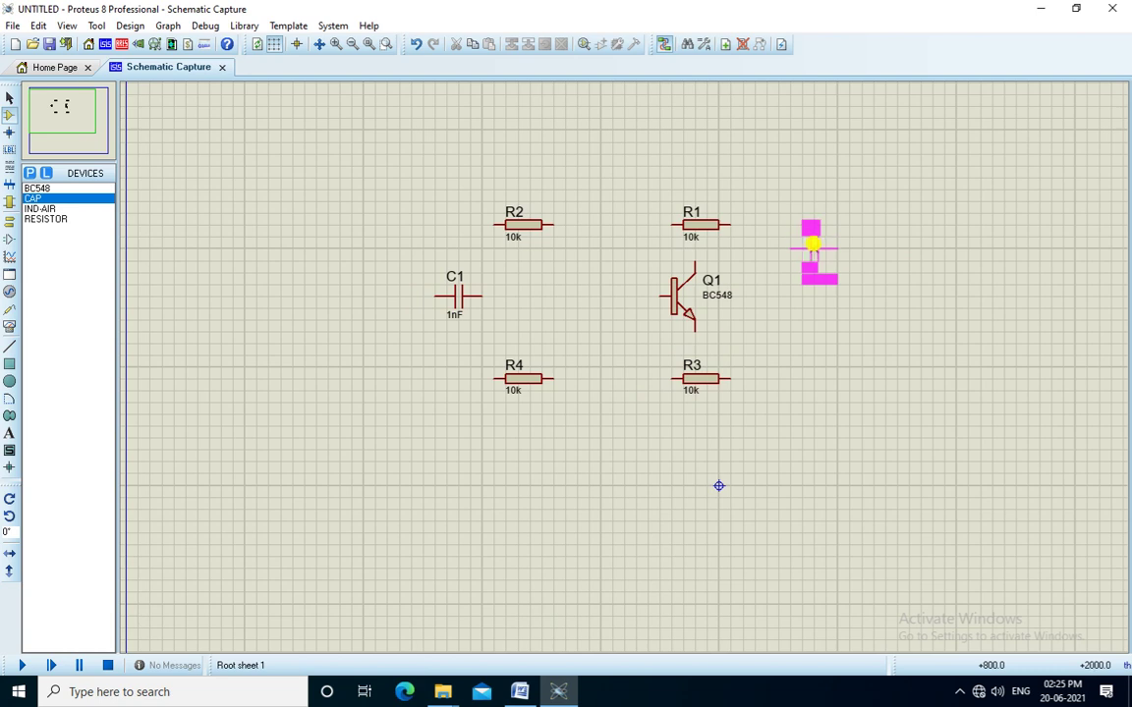
{"action": "left_click", "coordinate": [800, 237]}
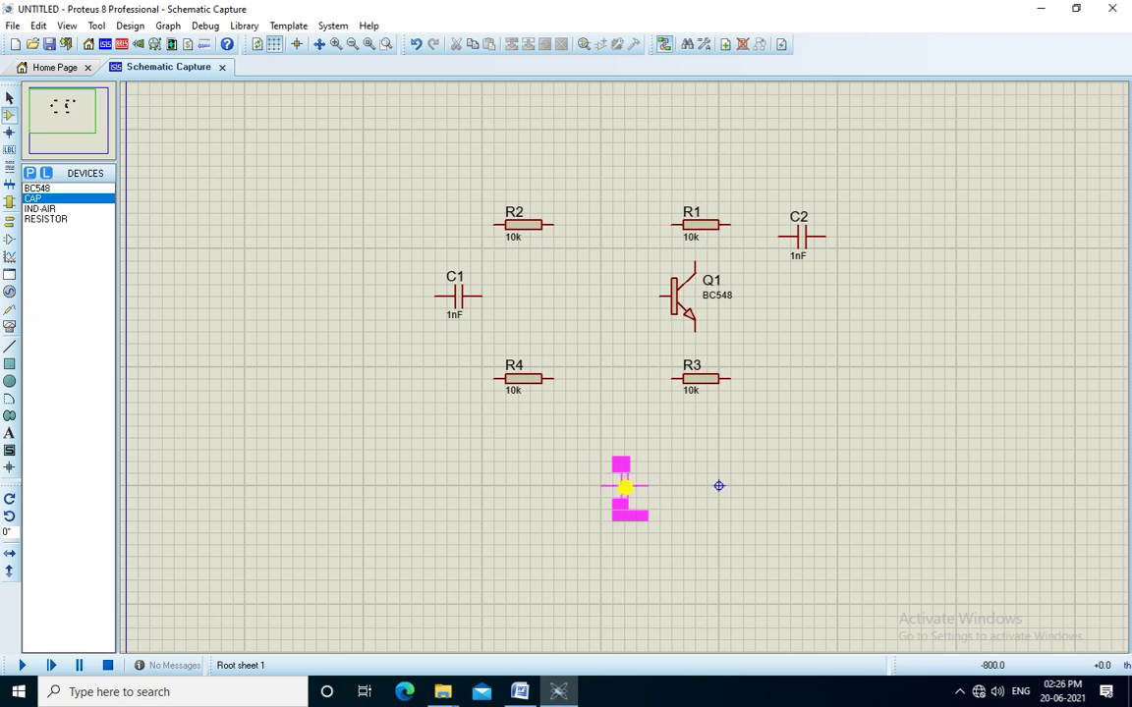
{"action": "left_click", "coordinate": [634, 485]}
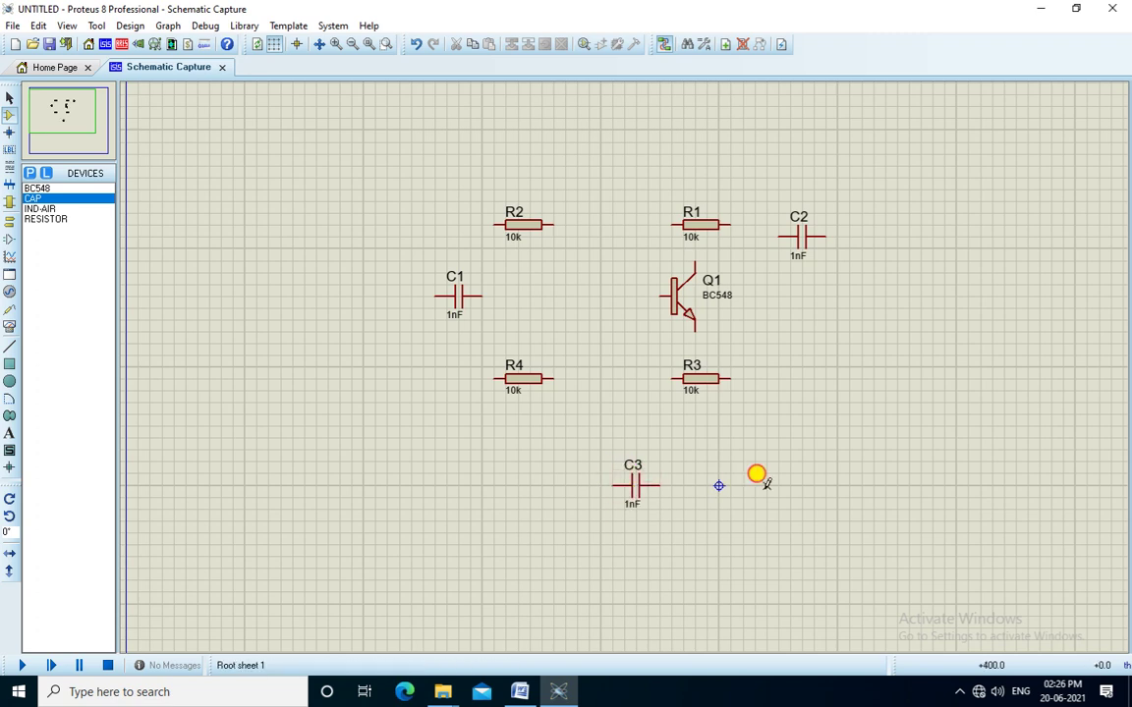
{"action": "left_click", "coordinate": [747, 485]}
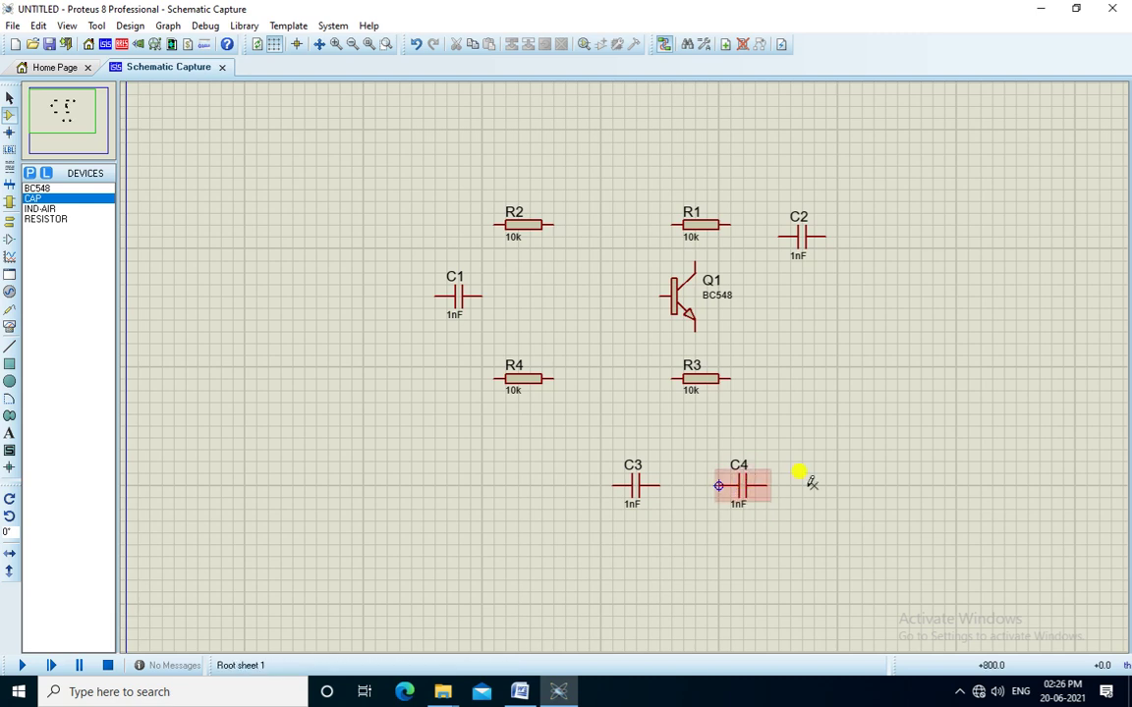
{"action": "left_click", "coordinate": [44, 210]}
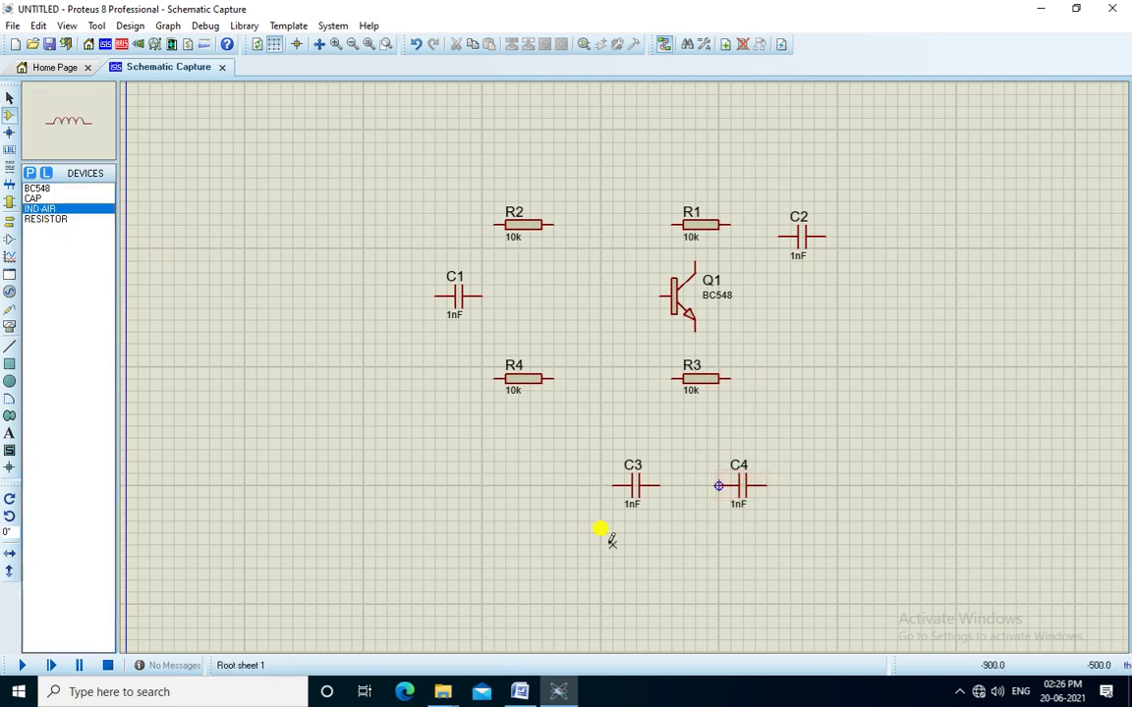
{"action": "left_click", "coordinate": [693, 558]}
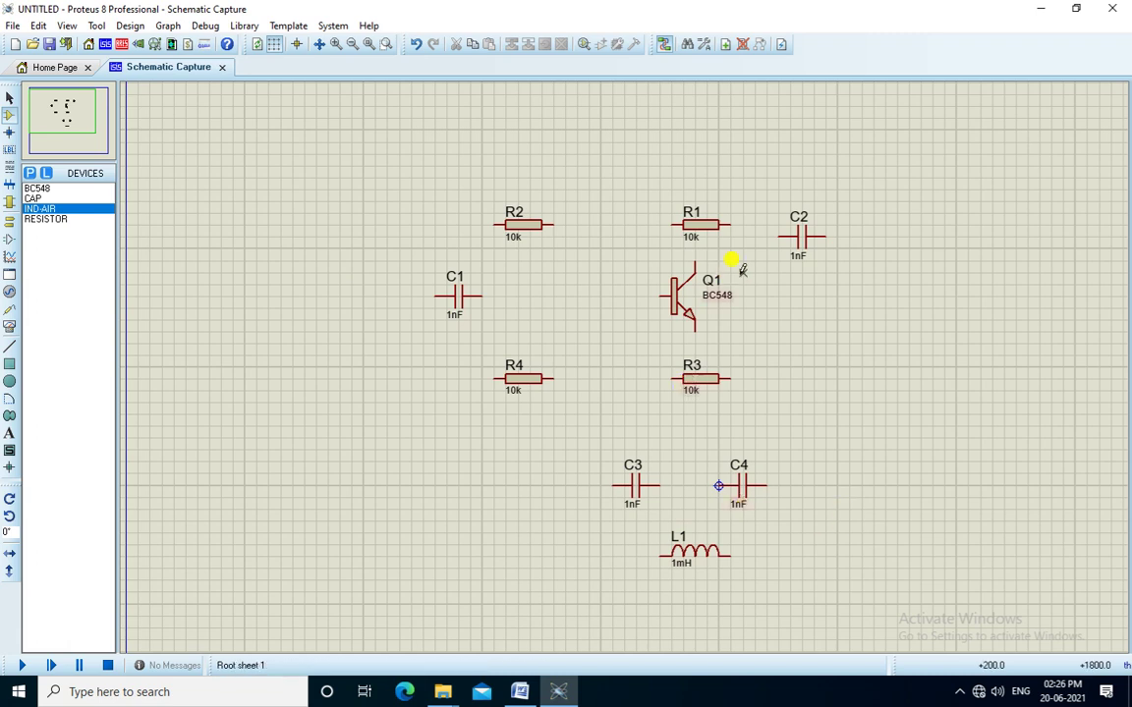
Step: Rotate R1 clockwise to stand upright and nudge it slightly higher
{"action": "right_click", "coordinate": [727, 224]}
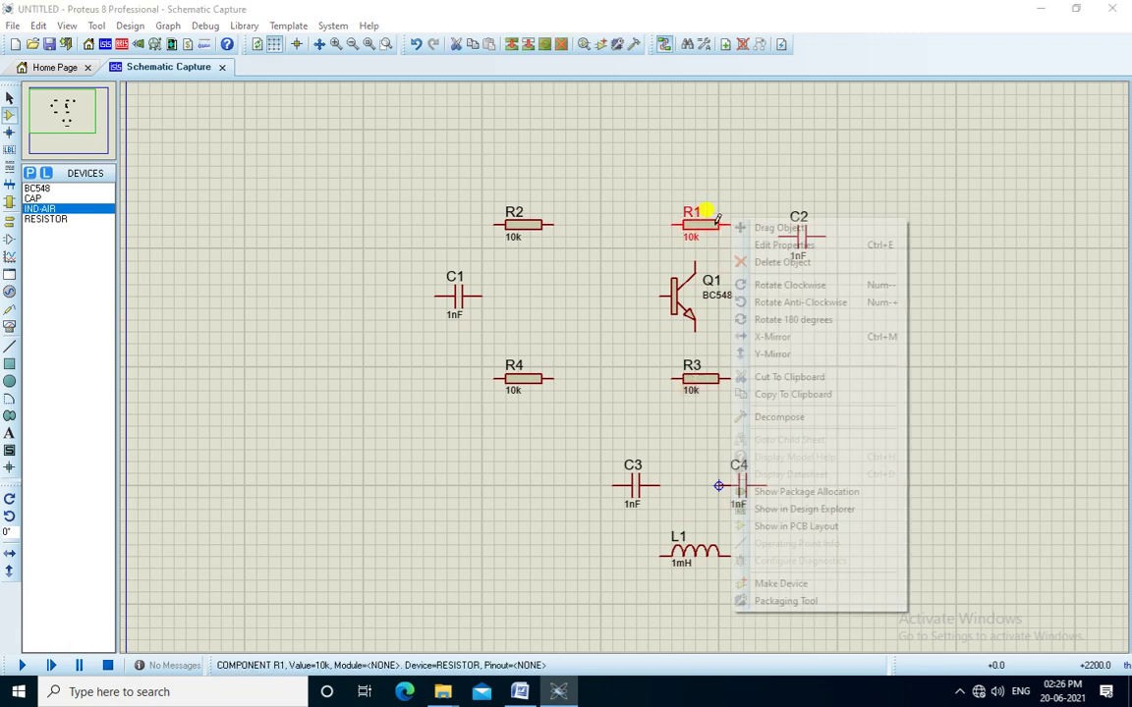
{"action": "left_click", "coordinate": [774, 285]}
{"action": "left_click", "coordinate": [693, 235]}
{"action": "left_click_drag", "start_coordinate": [693, 235], "coordinate": [693, 211]}
Step: Rotate resistors R2, R4 and R3 clockwise so they stand vertically
{"action": "right_click", "coordinate": [533, 214]}
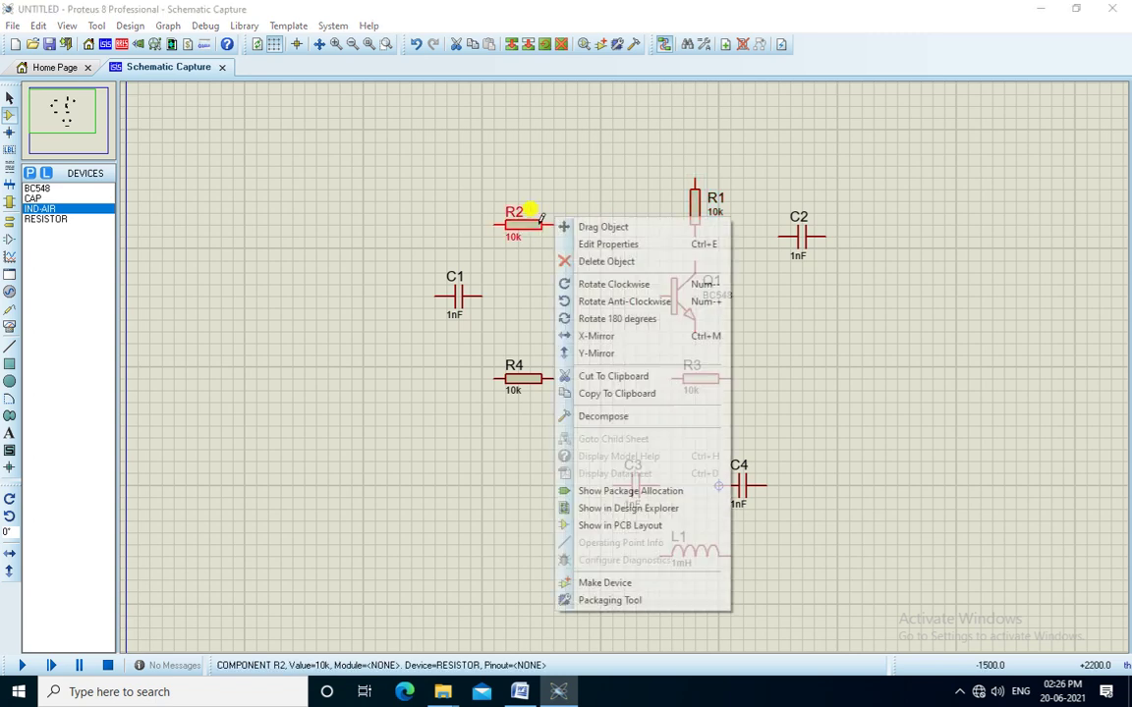
{"action": "left_click", "coordinate": [613, 284]}
{"action": "right_click", "coordinate": [531, 378]}
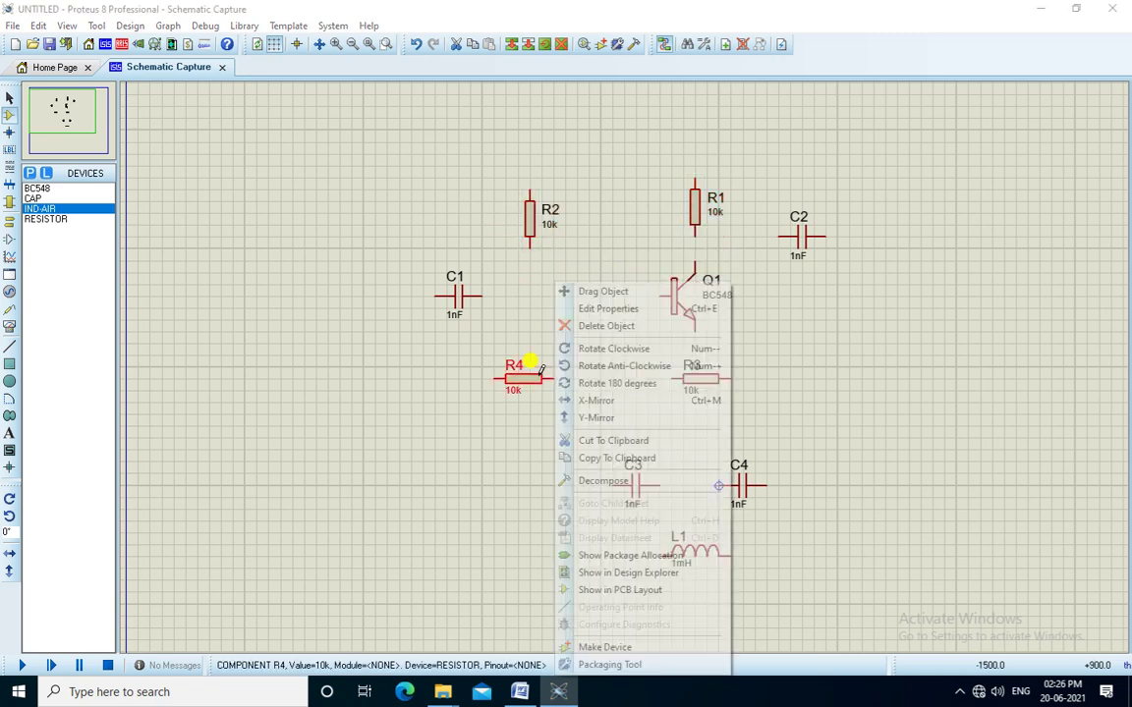
{"action": "left_click", "coordinate": [613, 350]}
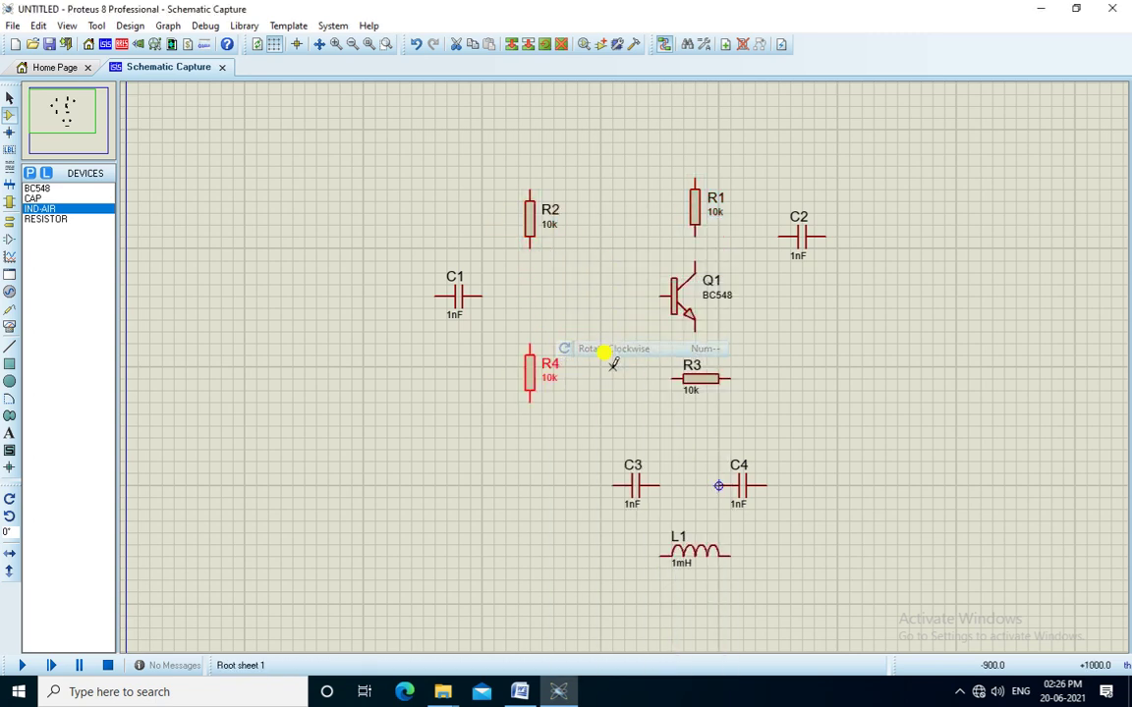
{"action": "right_click", "coordinate": [709, 379]}
{"action": "left_click", "coordinate": [753, 347]}
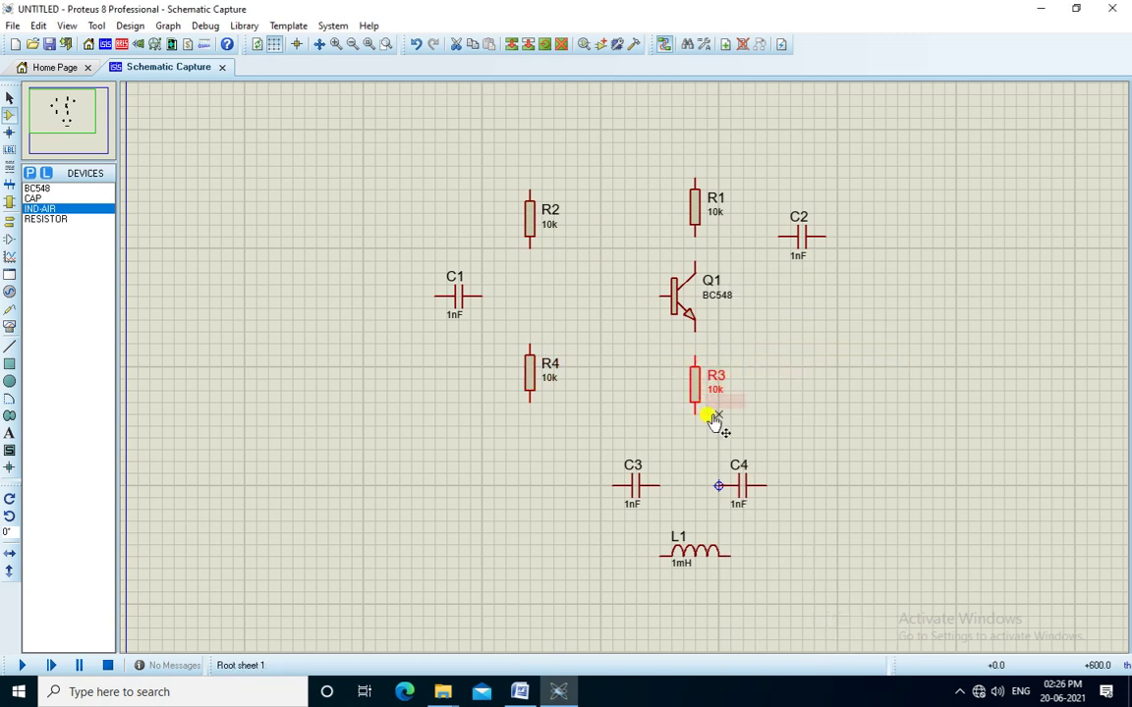
{"action": "left_click", "coordinate": [629, 226]}
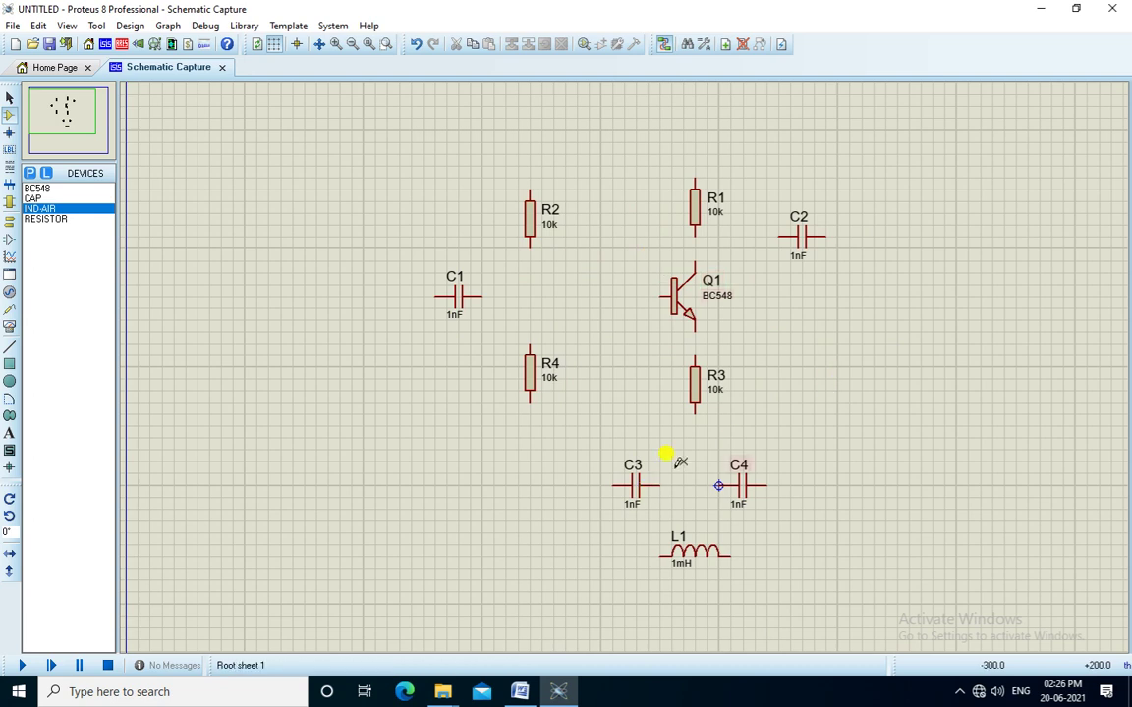
{"action": "left_click", "coordinate": [9, 220]}
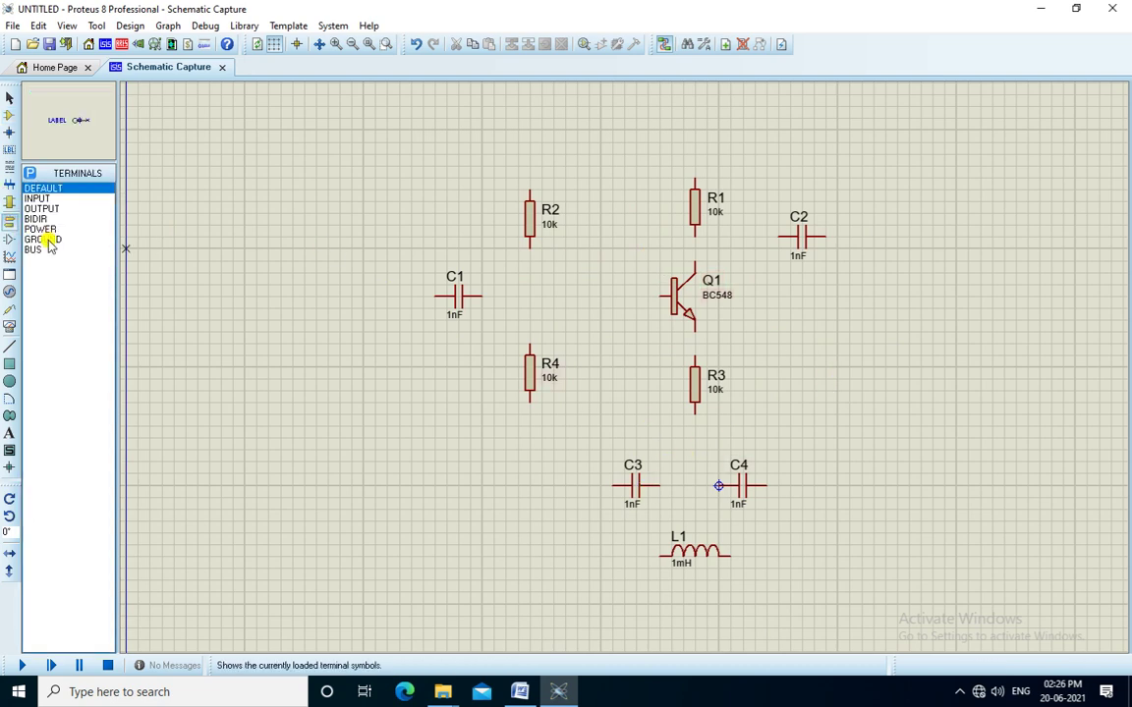
Step: Place a ground terminal below C3 and C4, and move L1 lower
{"action": "left_click", "coordinate": [39, 240]}
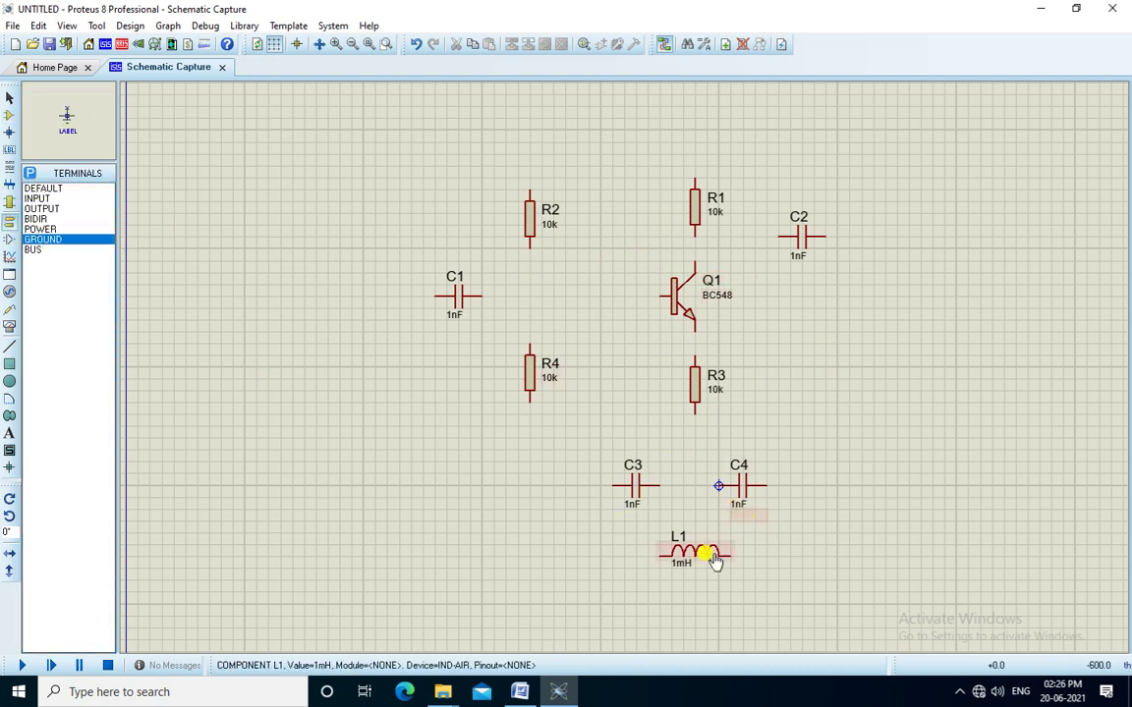
{"action": "left_click", "coordinate": [696, 509]}
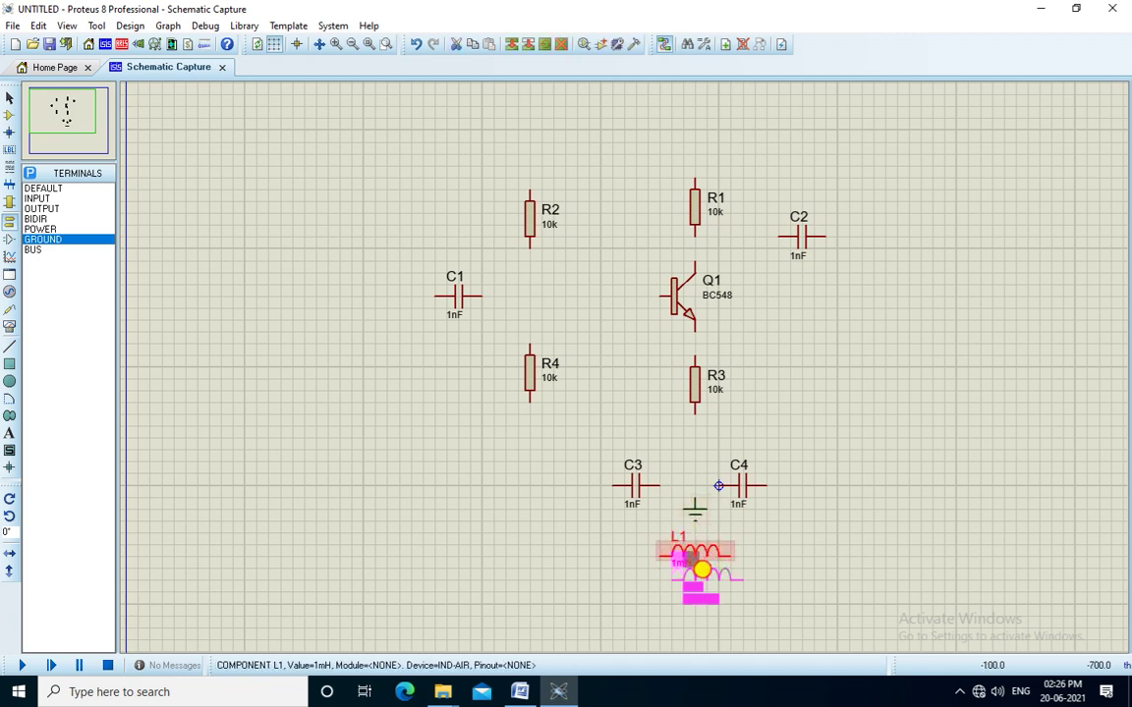
{"action": "left_click_drag", "start_coordinate": [700, 570], "coordinate": [701, 570]}
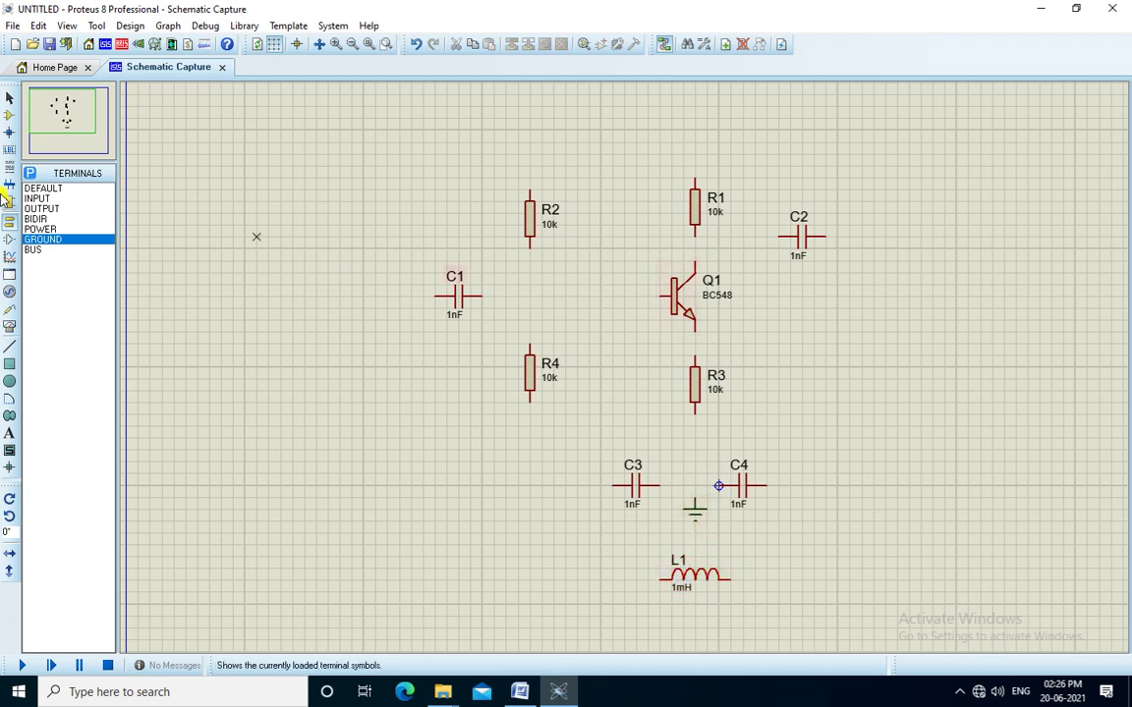
Step: Place a DC generator at the top and a virtual oscilloscope at the right
{"action": "left_click", "coordinate": [16, 288]}
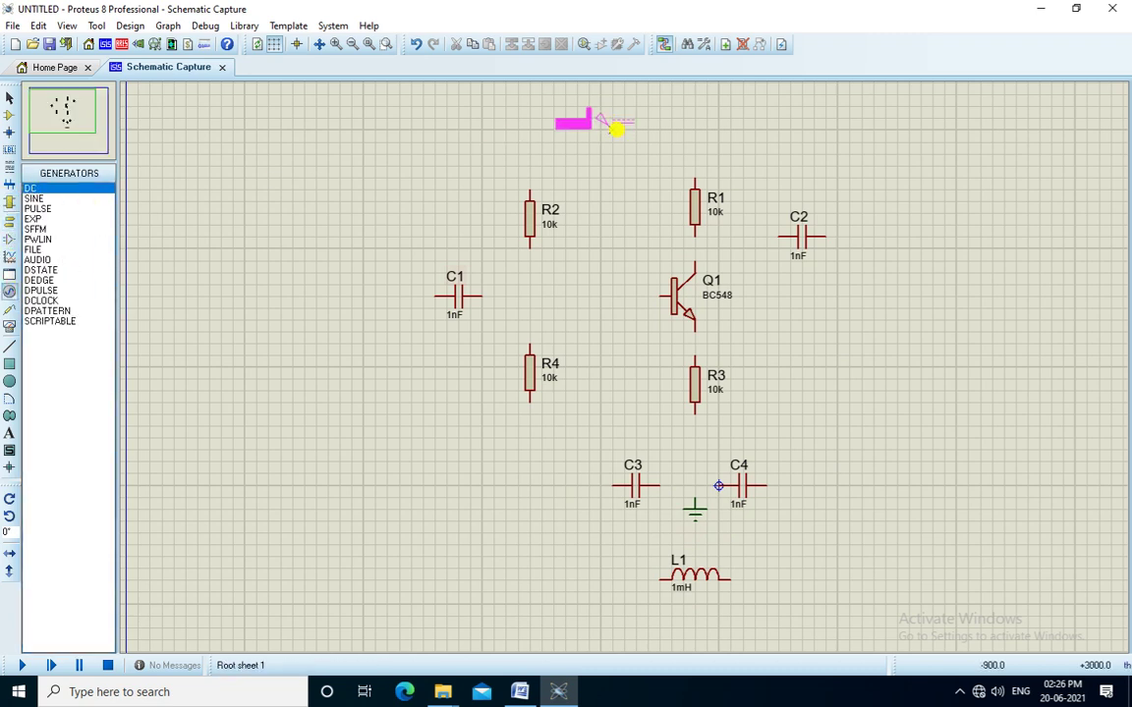
{"action": "left_click", "coordinate": [628, 130]}
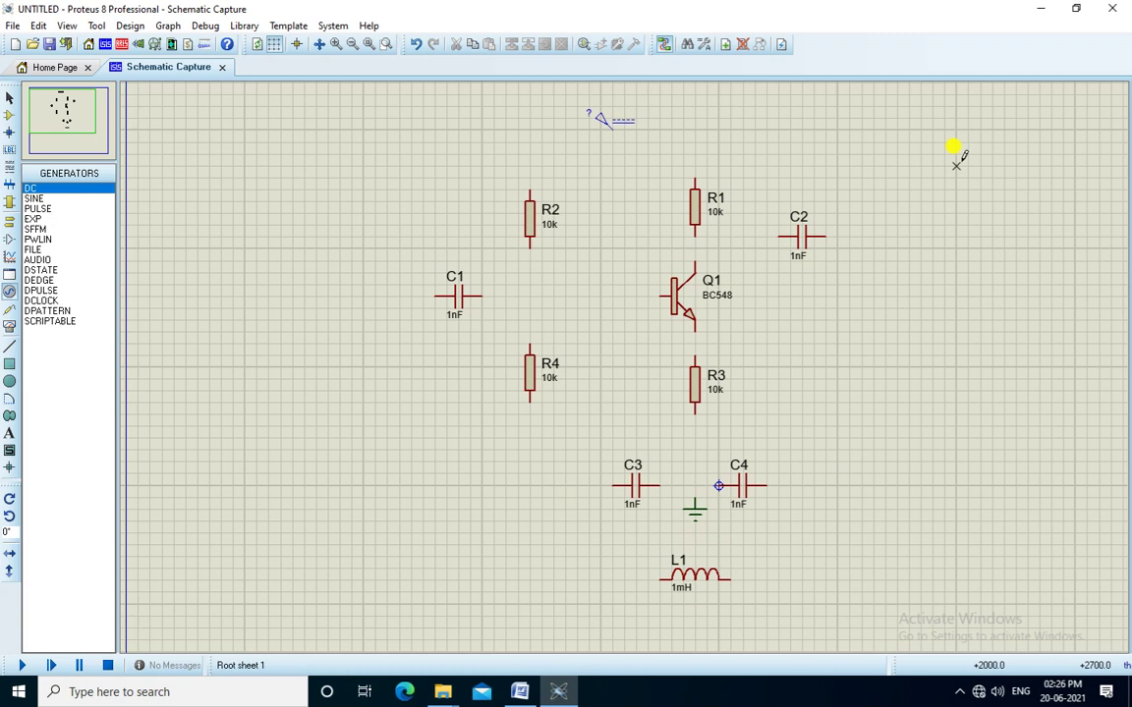
{"action": "right_click", "coordinate": [721, 120]}
{"action": "mouse_move", "coordinate": [755, 130]}
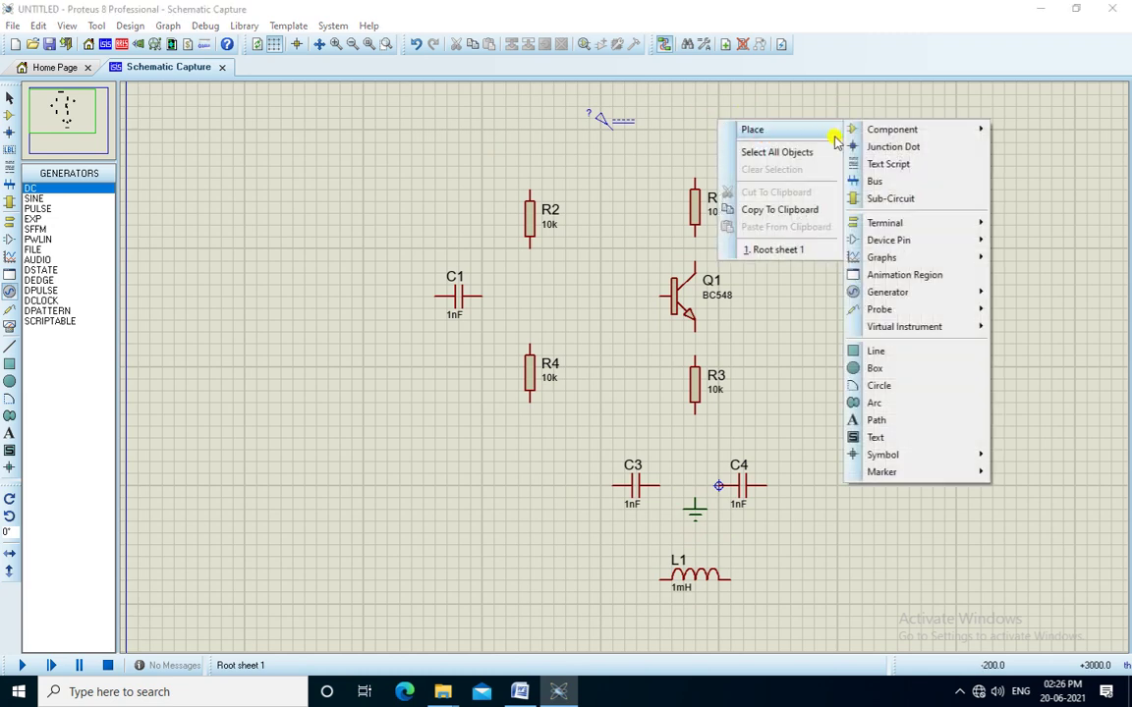
{"action": "mouse_move", "coordinate": [934, 324]}
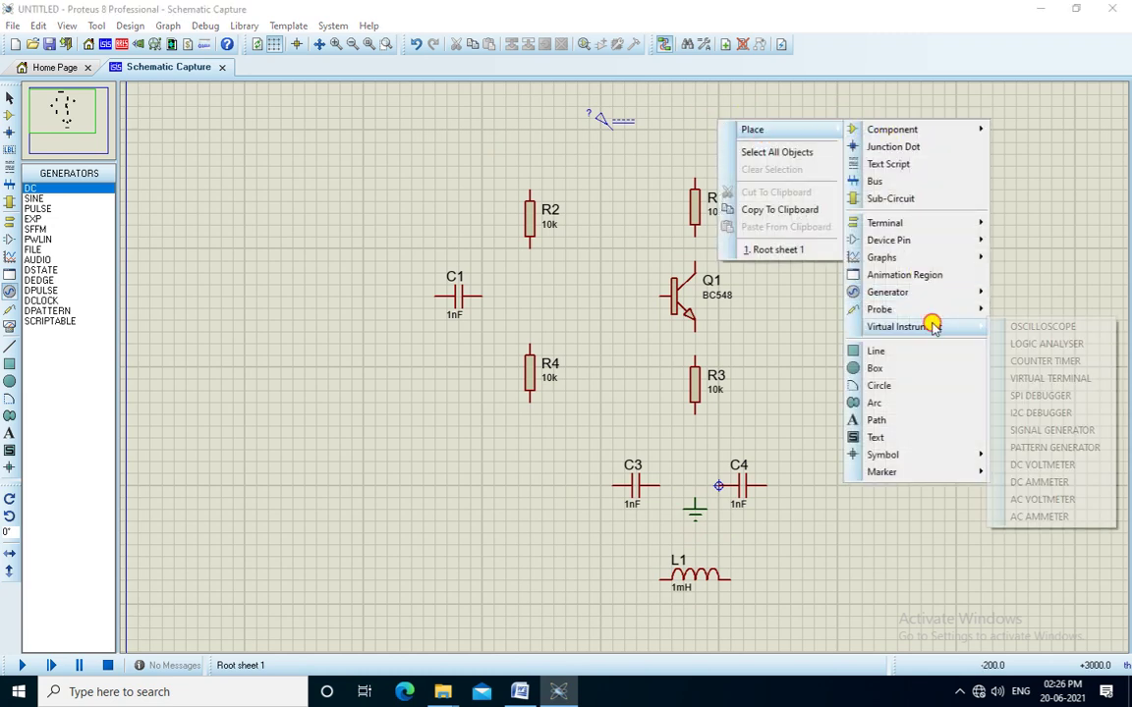
{"action": "left_click", "coordinate": [1031, 329]}
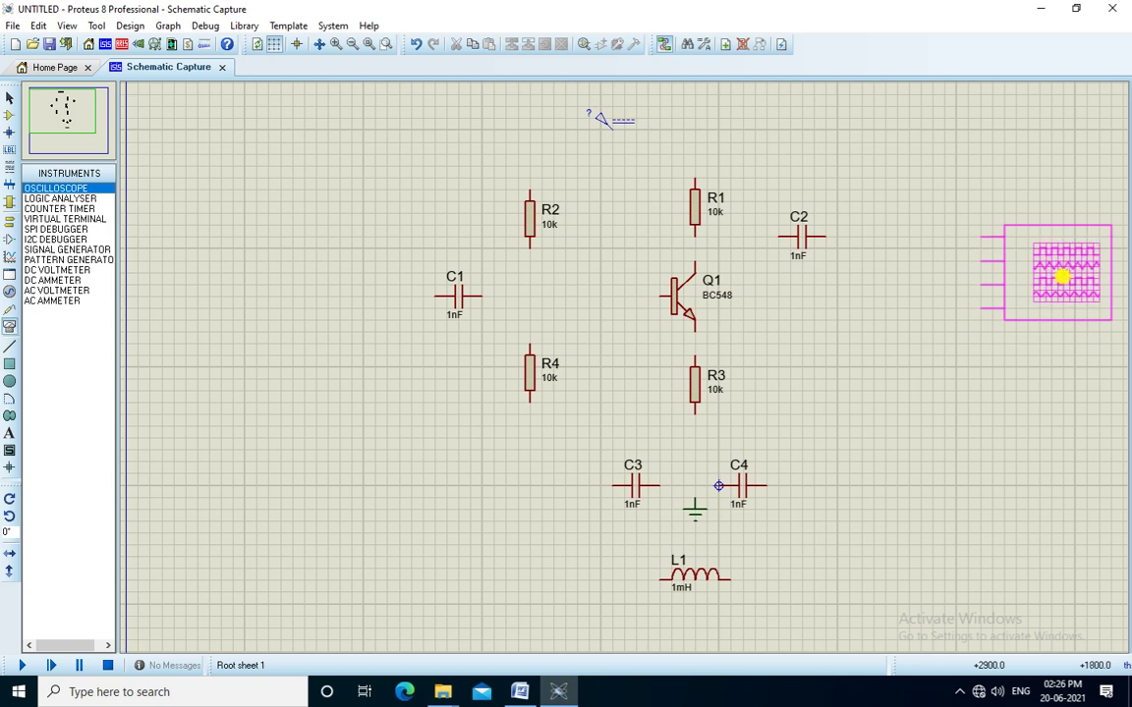
{"action": "left_click", "coordinate": [1064, 278]}
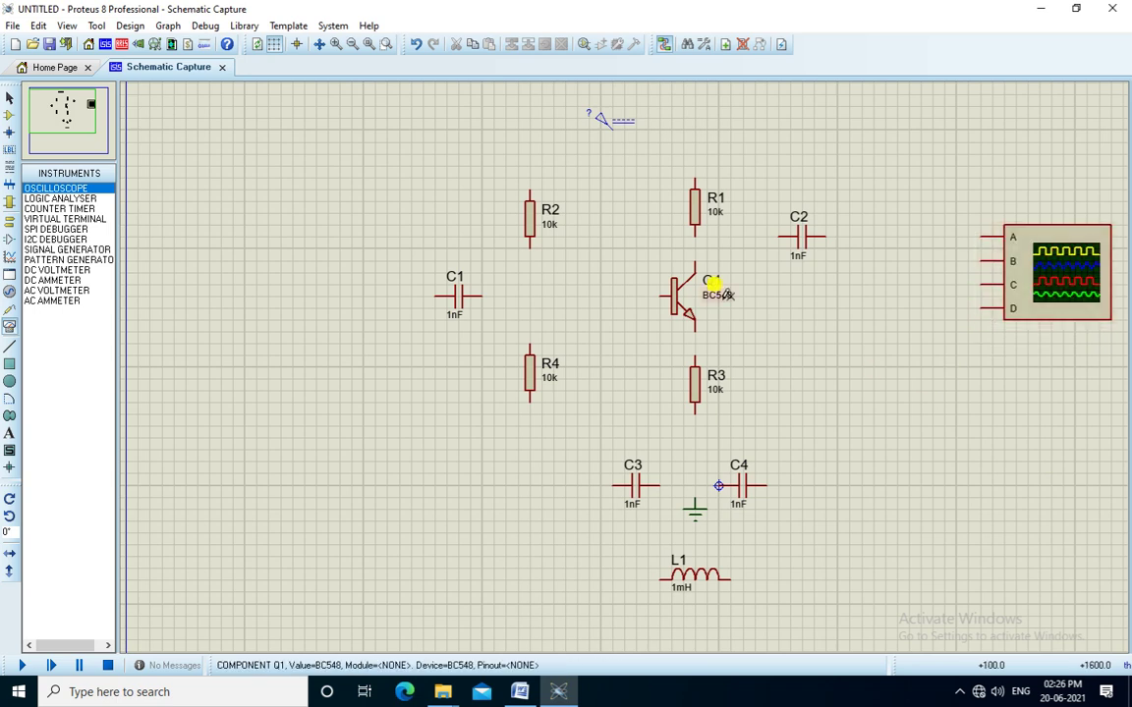
Step: Wire C1 to Q1's base and join R2 and R4 to that base line, replacing a misplaced wire
{"action": "left_click", "coordinate": [482, 296]}
{"action": "left_click", "coordinate": [661, 293]}
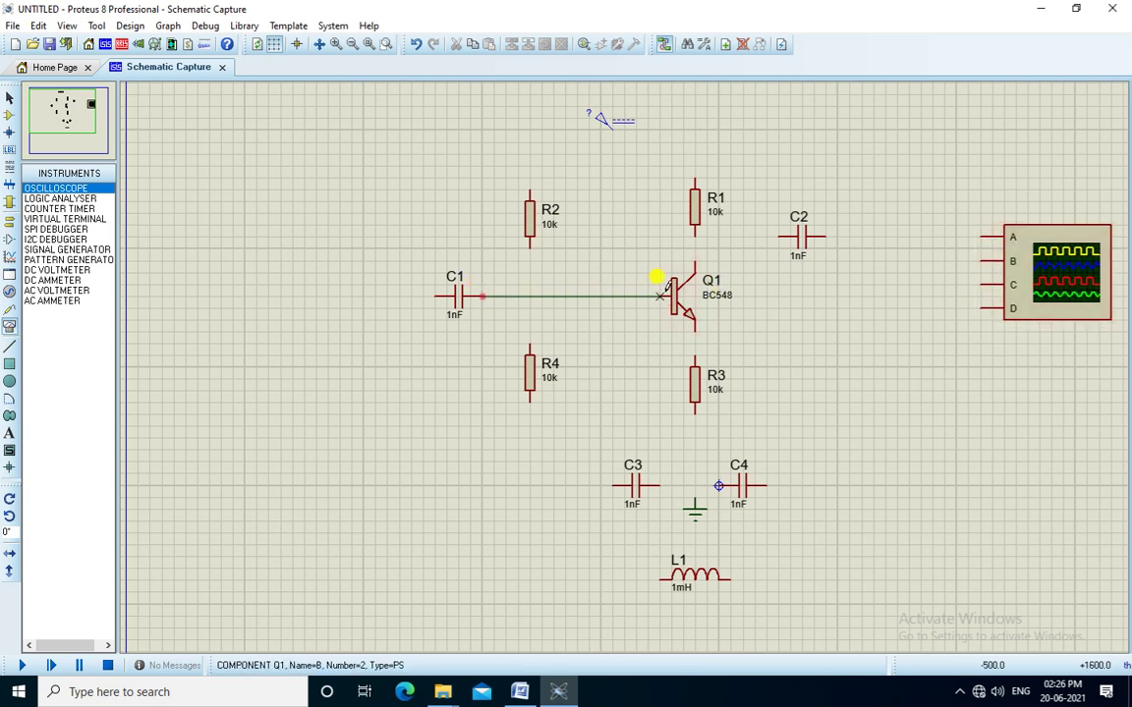
{"action": "left_click", "coordinate": [529, 249]}
{"action": "left_click", "coordinate": [529, 297]}
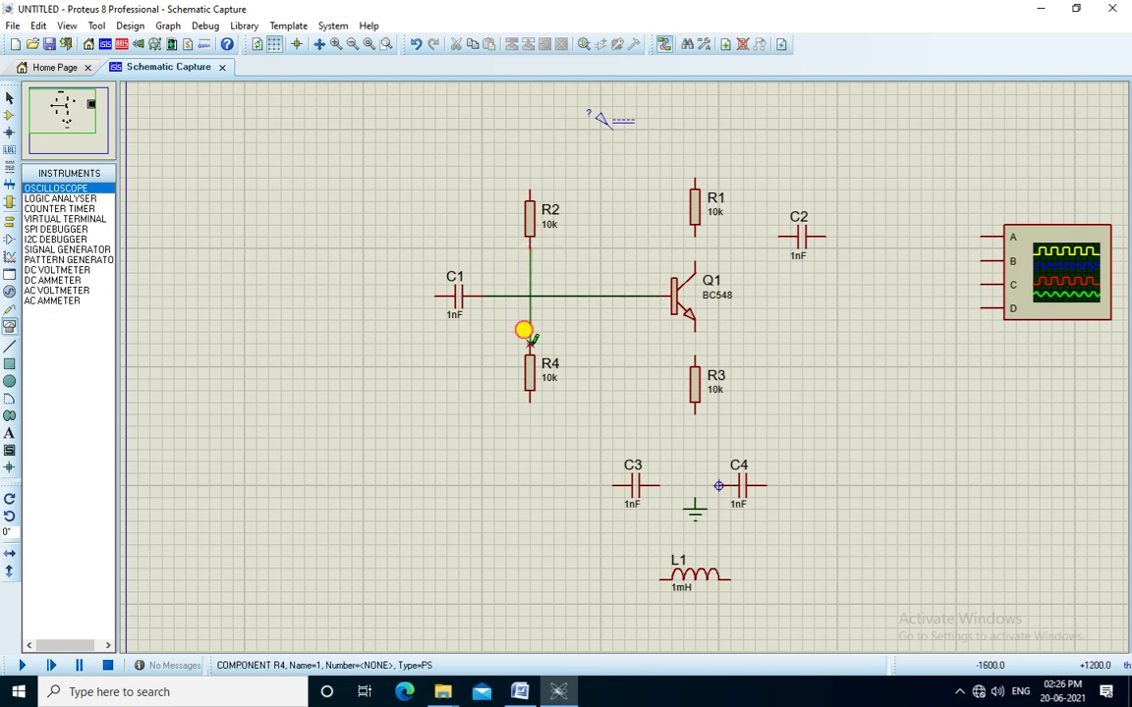
{"action": "left_click", "coordinate": [529, 344]}
{"action": "left_click", "coordinate": [529, 300]}
{"action": "right_click", "coordinate": [529, 293]}
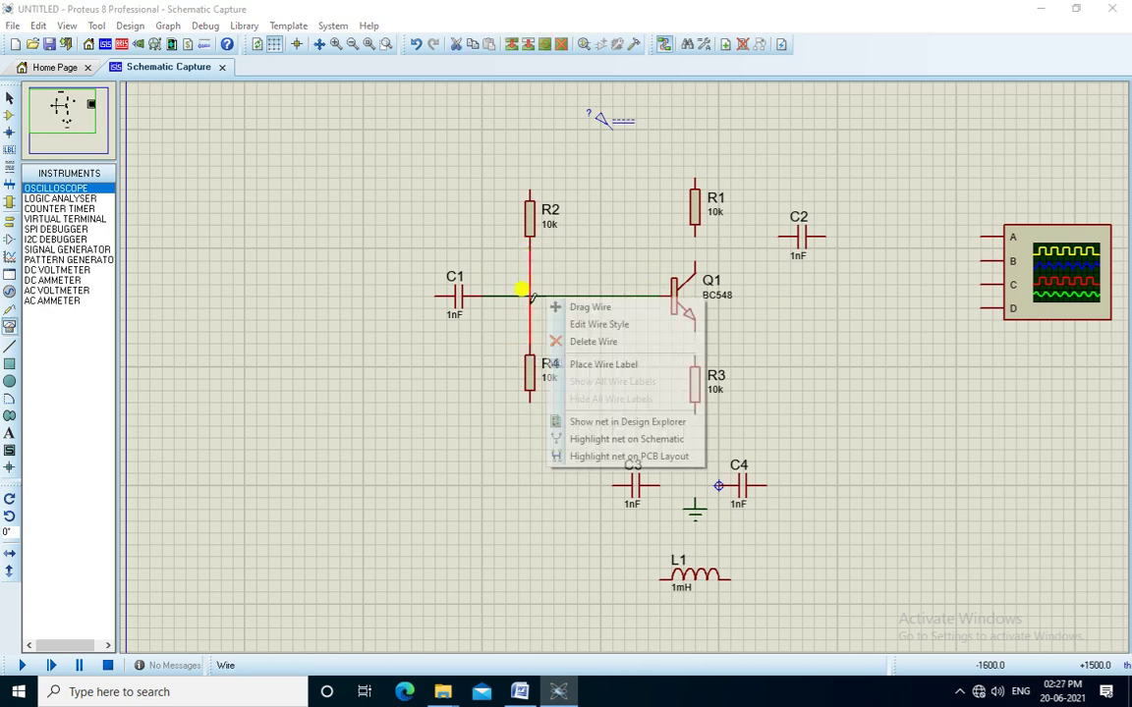
{"action": "left_click", "coordinate": [580, 339]}
{"action": "left_click", "coordinate": [529, 247]}
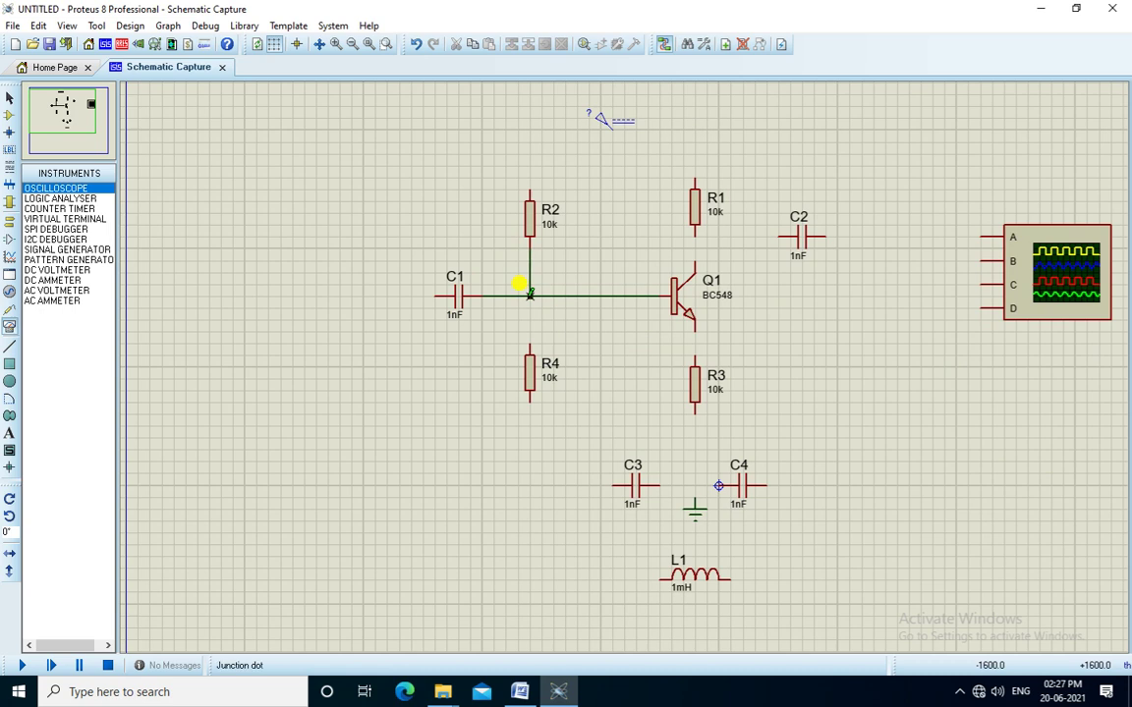
{"action": "left_click", "coordinate": [530, 297]}
{"action": "left_click", "coordinate": [529, 339]}
{"action": "left_click", "coordinate": [530, 297]}
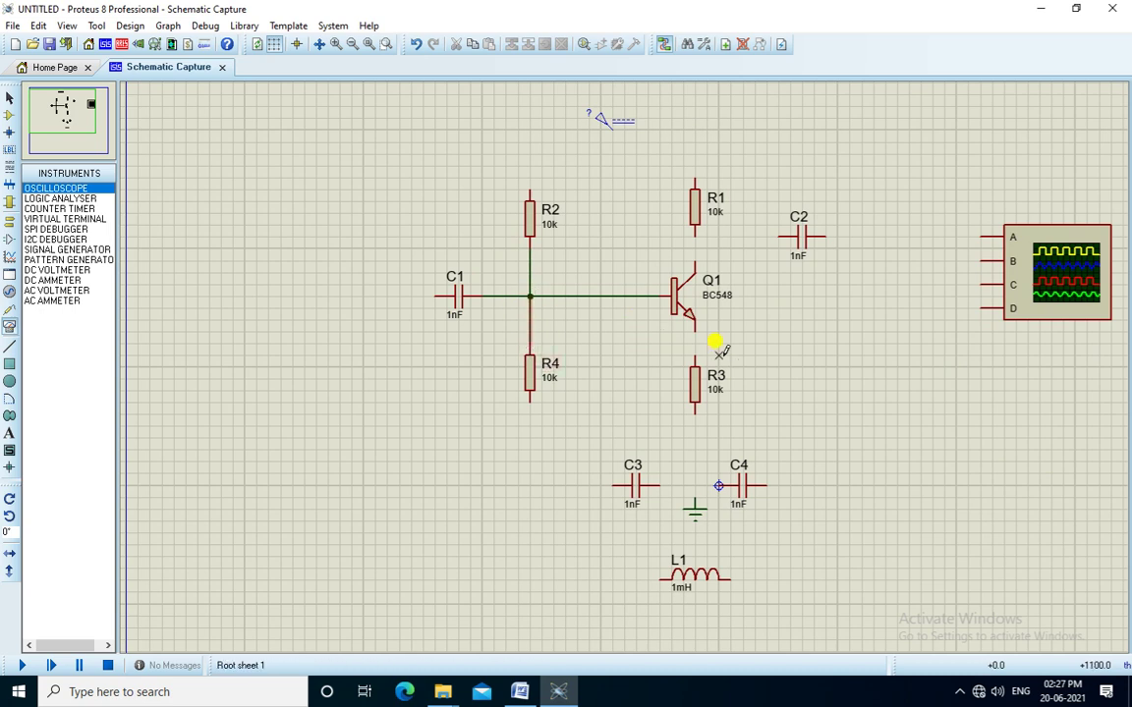
Step: Wire Q1's emitter to R3, R1–R2 top rail to the DC supply, and C2 to the collector
{"action": "left_click", "coordinate": [693, 326]}
{"action": "left_click", "coordinate": [695, 357]}
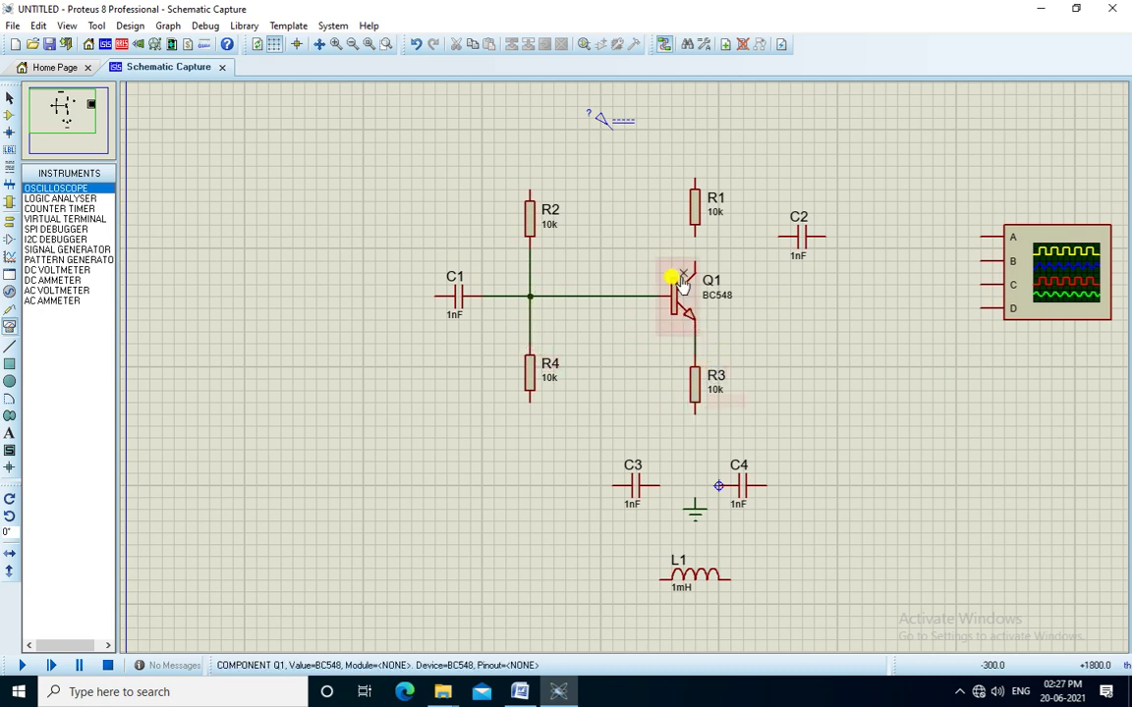
{"action": "left_click", "coordinate": [694, 177]}
{"action": "left_click", "coordinate": [531, 174]}
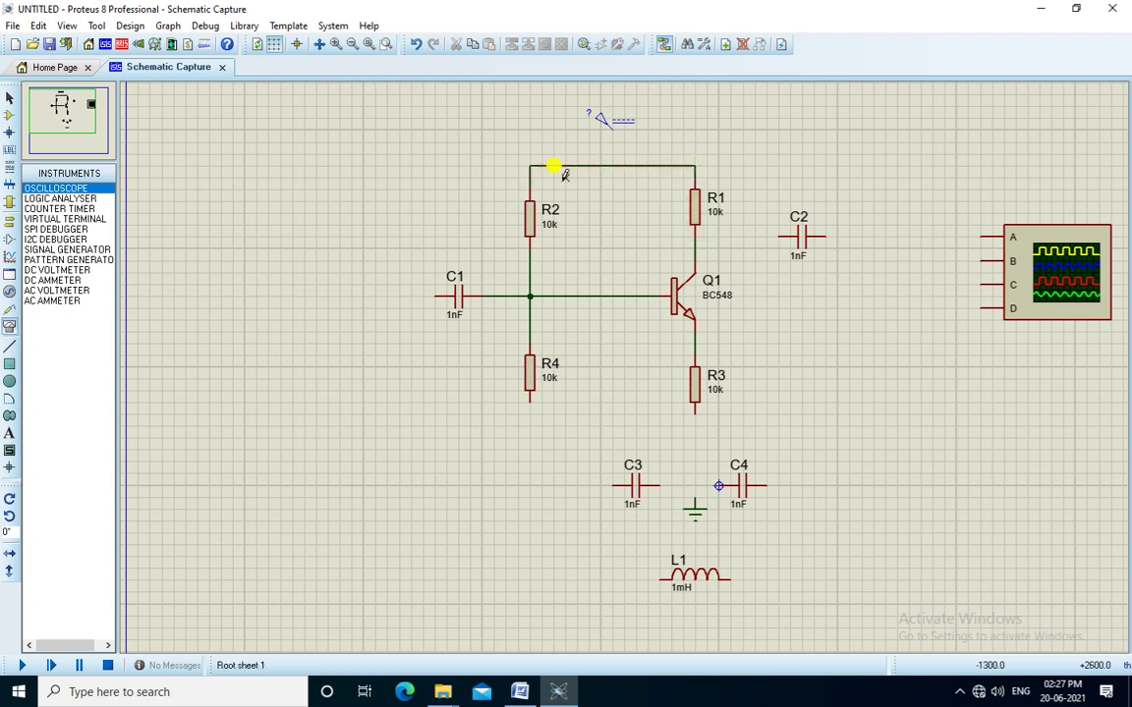
{"action": "left_click", "coordinate": [611, 126]}
{"action": "left_click", "coordinate": [612, 165]}
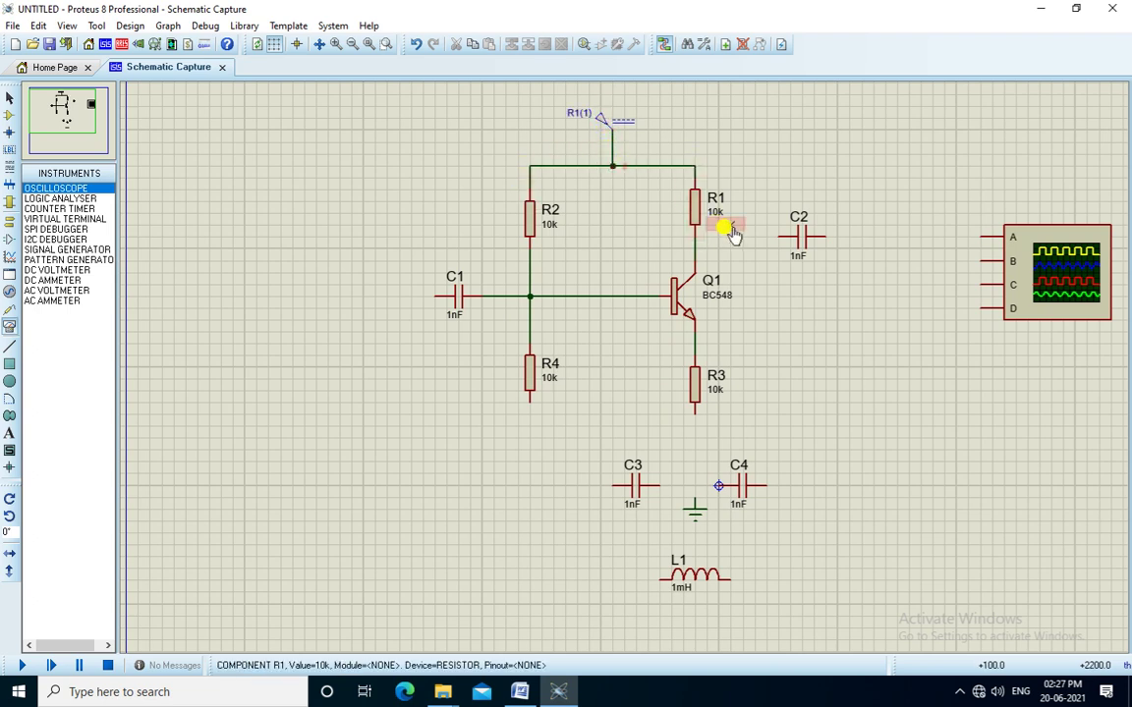
{"action": "left_click", "coordinate": [779, 237]}
{"action": "left_click", "coordinate": [697, 239]}
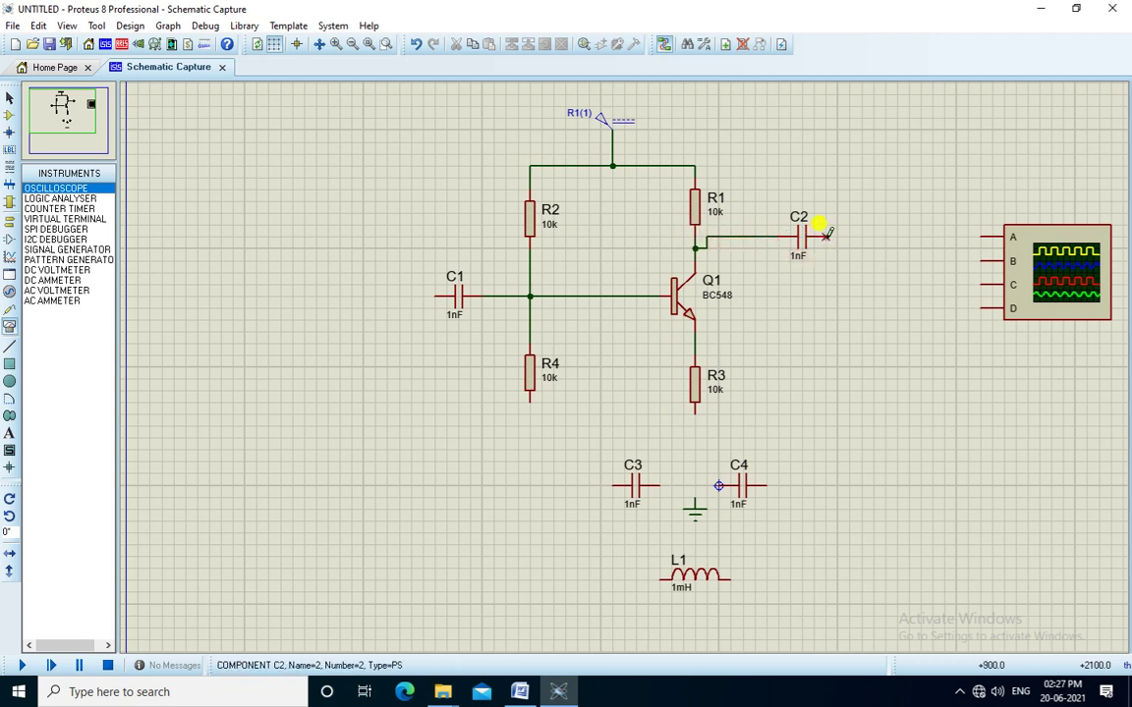
Step: Cancel the unfinished wires and connect C4's left pin to C3
{"action": "left_click", "coordinate": [827, 235]}
{"action": "right_click", "coordinate": [845, 487]}
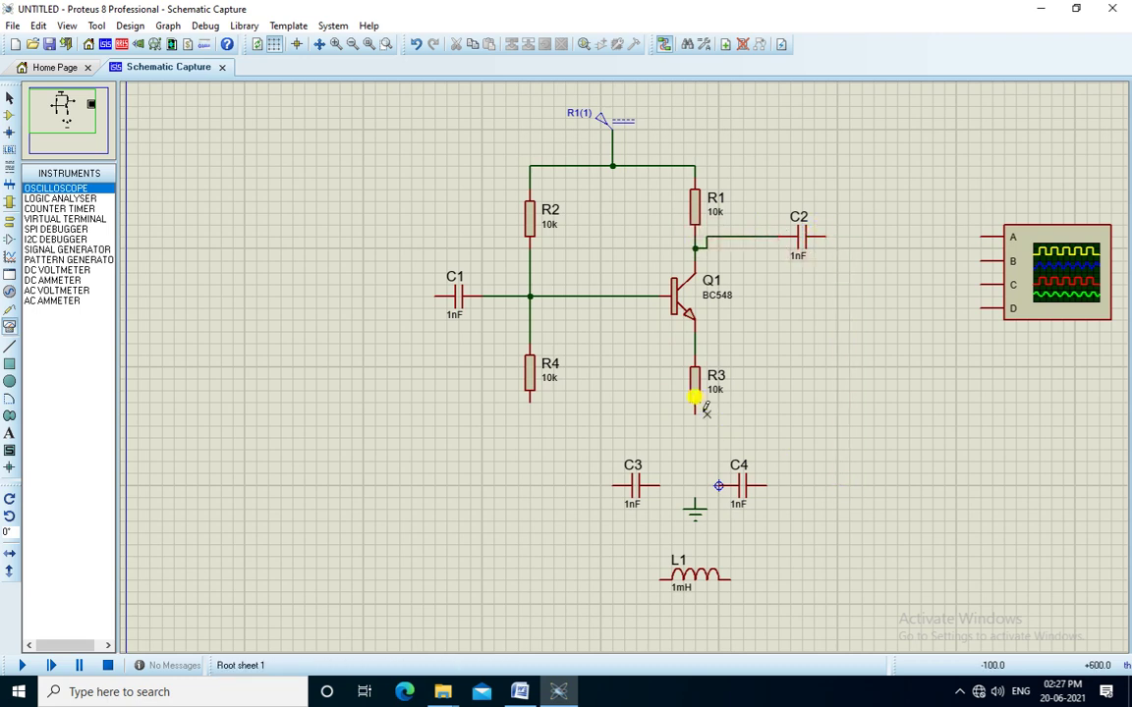
{"action": "right_click", "coordinate": [696, 481]}
{"action": "left_click", "coordinate": [718, 484]}
{"action": "left_click", "coordinate": [658, 484]}
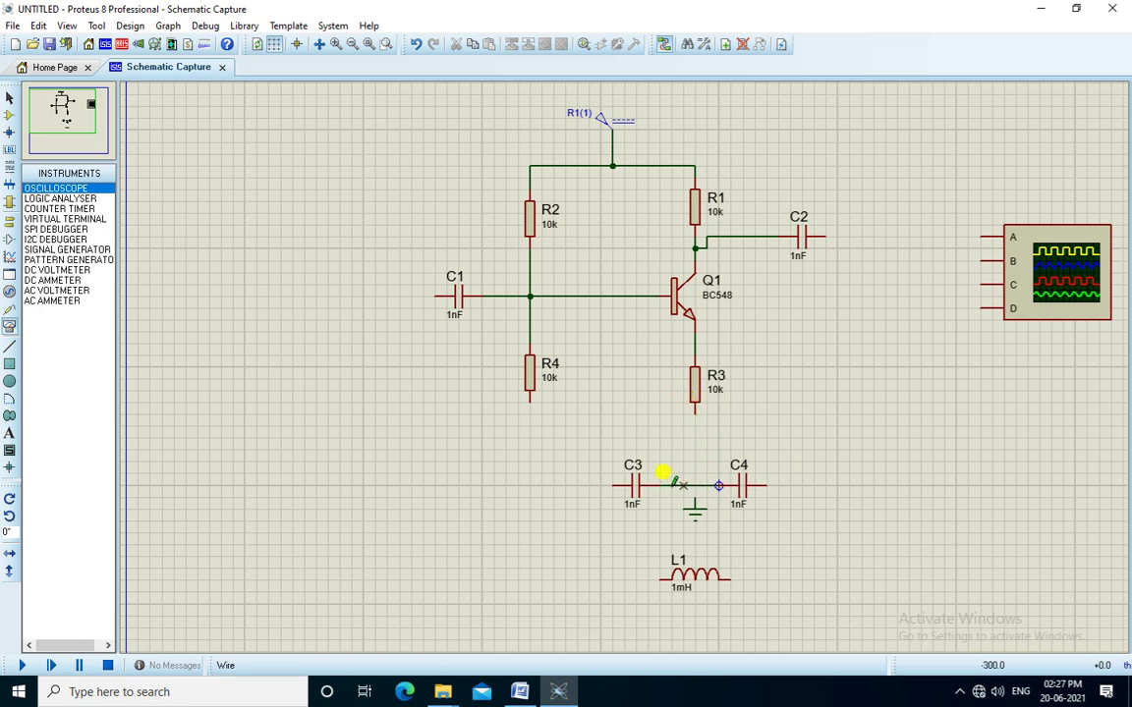
Step: Wire ground to R3, C4 to L1, L1 to C3, and R4 to the R3 ground line
{"action": "left_click", "coordinate": [695, 499]}
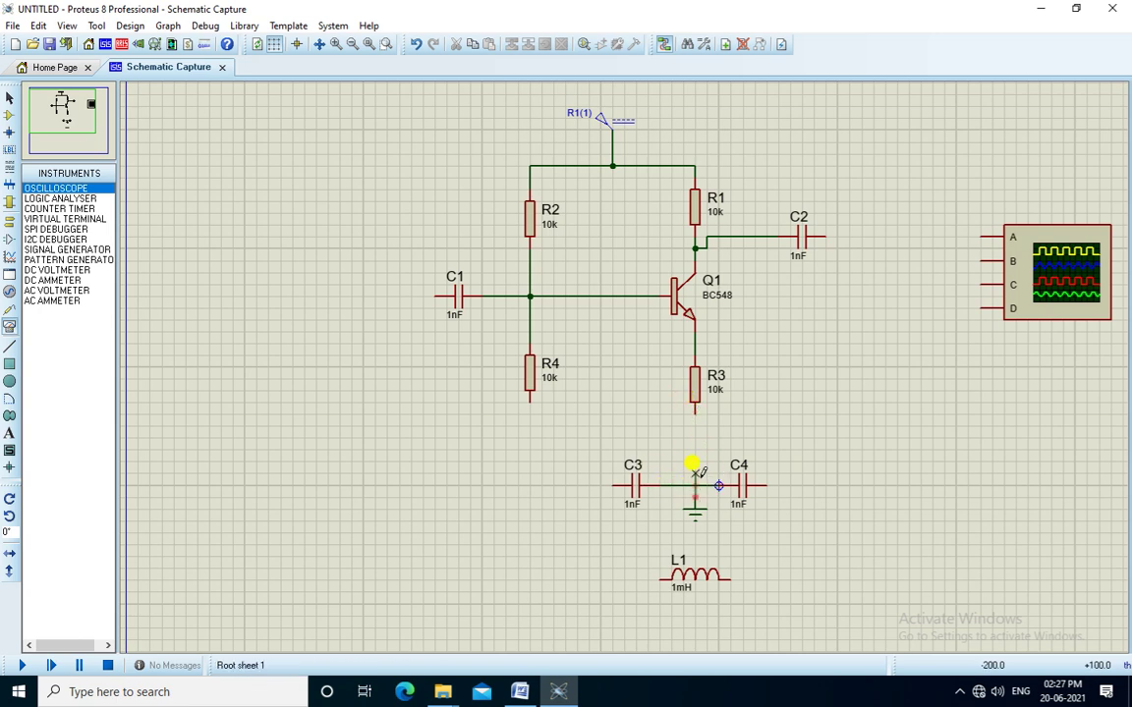
{"action": "left_click", "coordinate": [695, 403]}
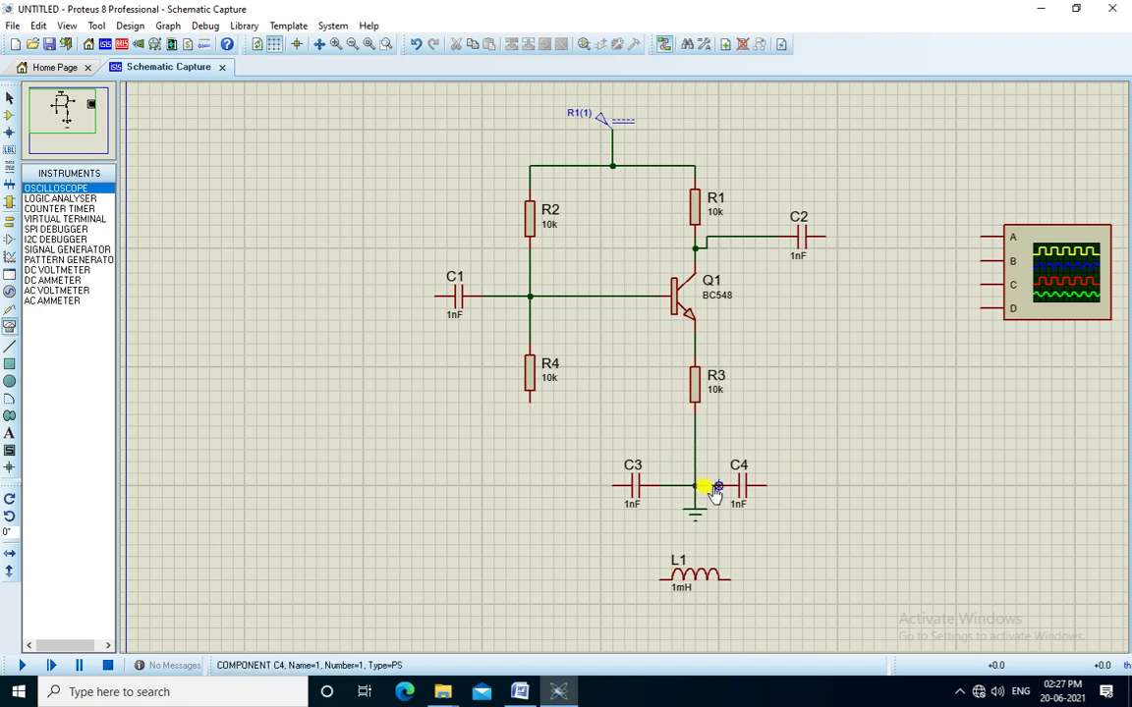
{"action": "left_click", "coordinate": [727, 579]}
{"action": "left_click", "coordinate": [660, 580]}
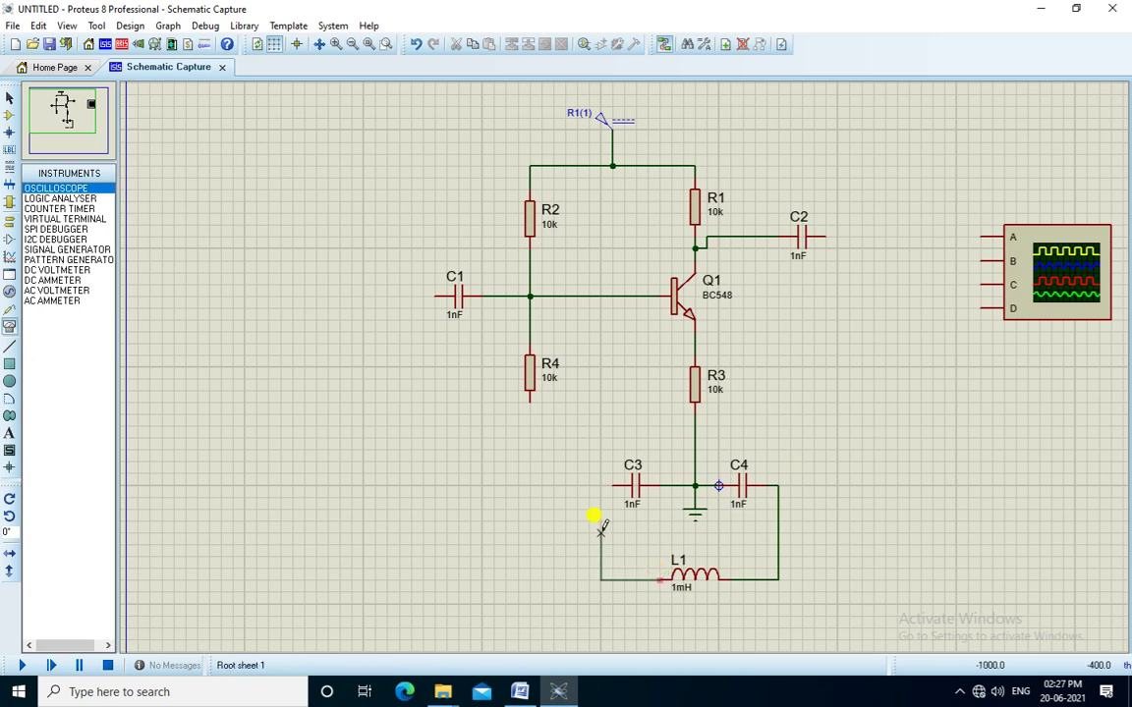
{"action": "left_click", "coordinate": [602, 485]}
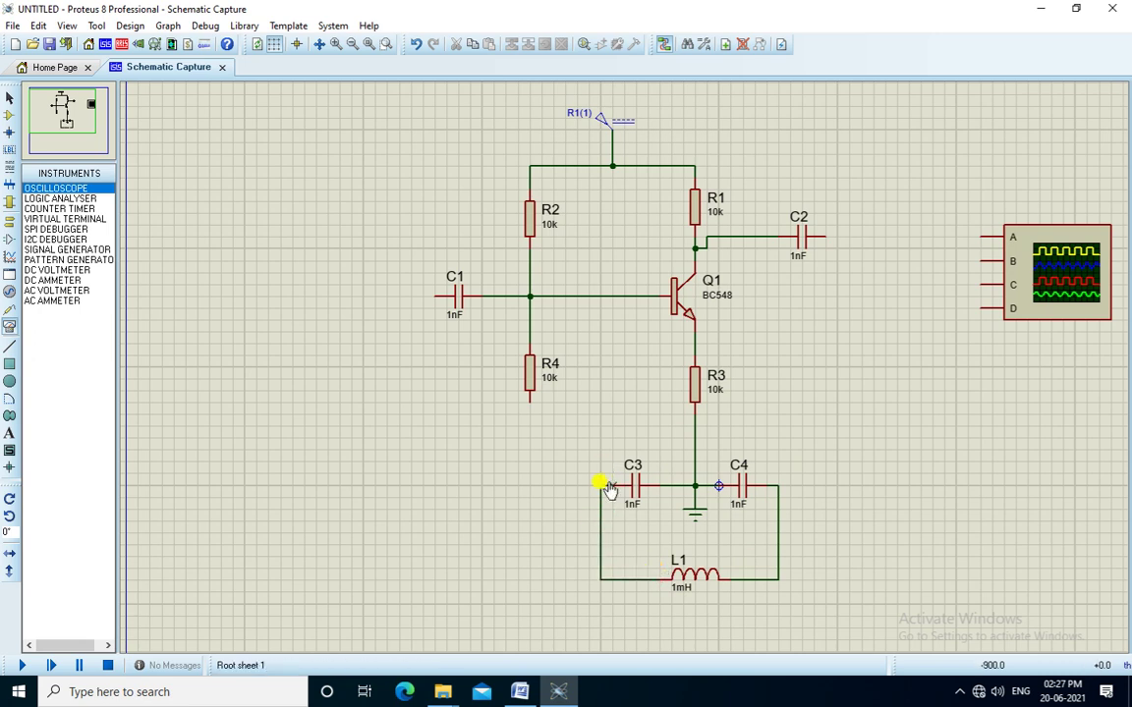
{"action": "left_click", "coordinate": [530, 398]}
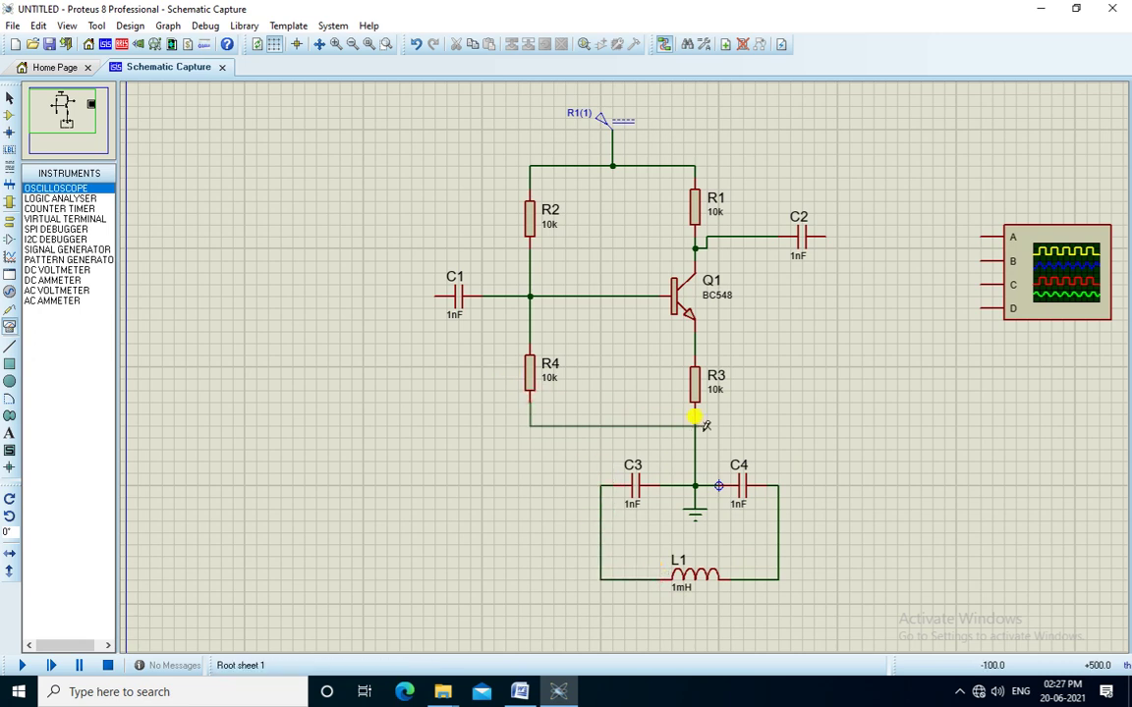
{"action": "left_click", "coordinate": [694, 425]}
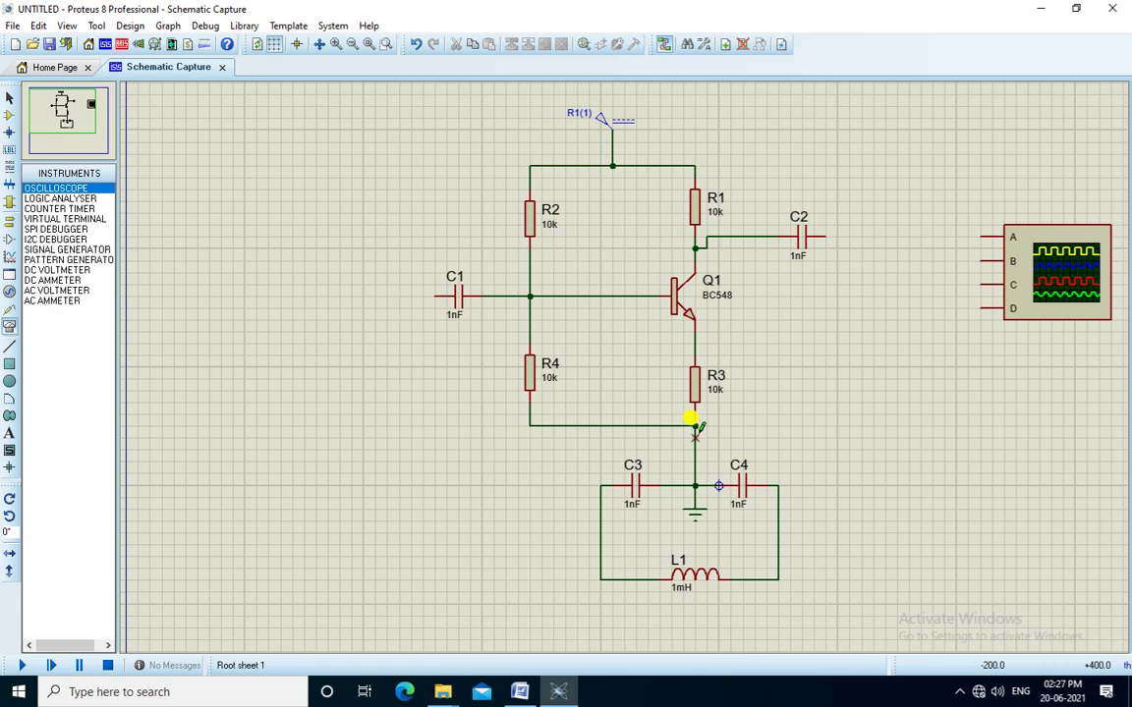
Step: Connect C1 to the L1–C3 side and C2 to the L1–C4 side of the tank
{"action": "left_click", "coordinate": [435, 295]}
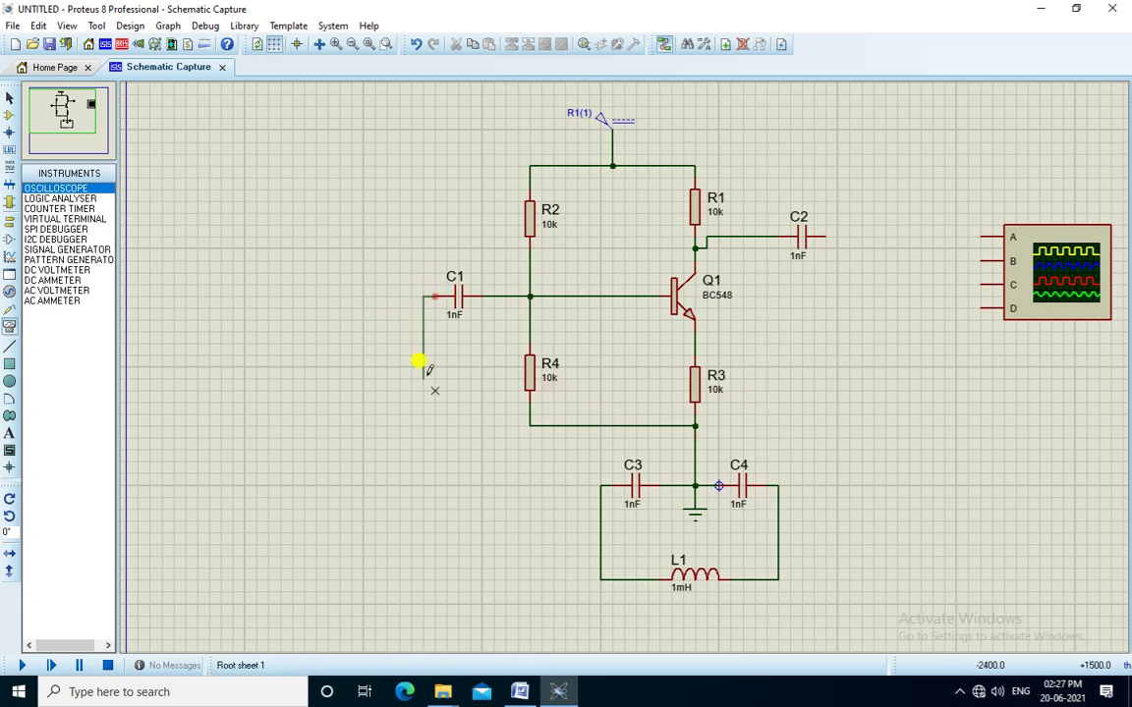
{"action": "left_click", "coordinate": [602, 532]}
{"action": "left_click", "coordinate": [778, 532]}
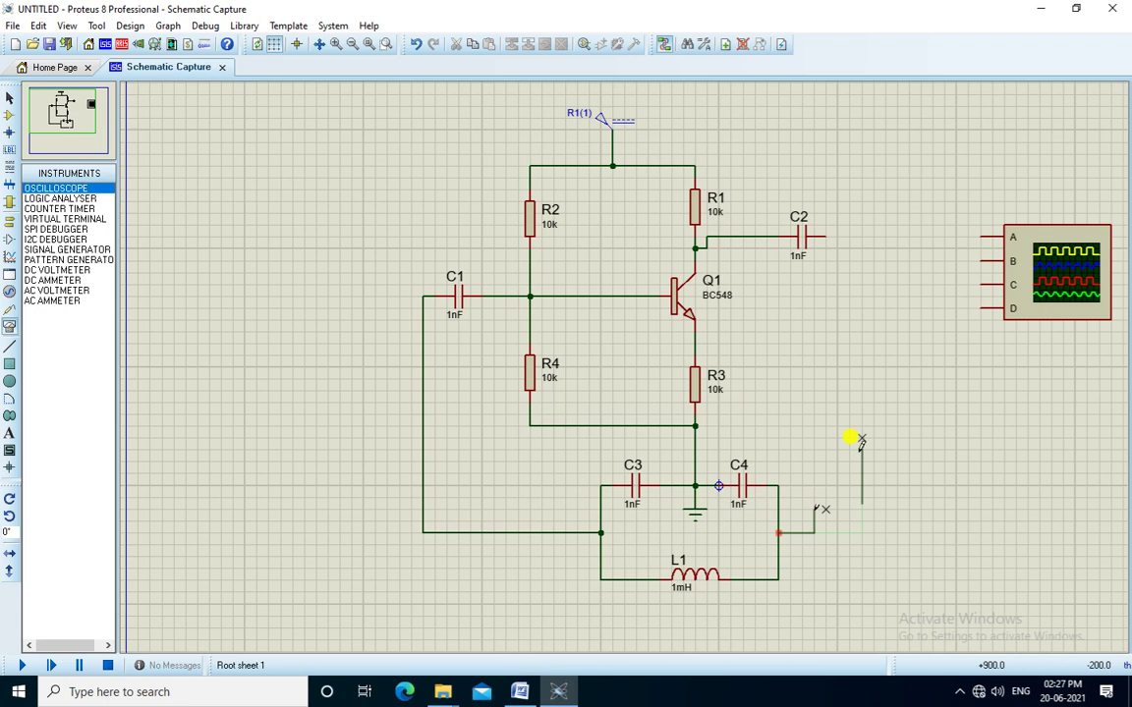
{"action": "left_click", "coordinate": [825, 236]}
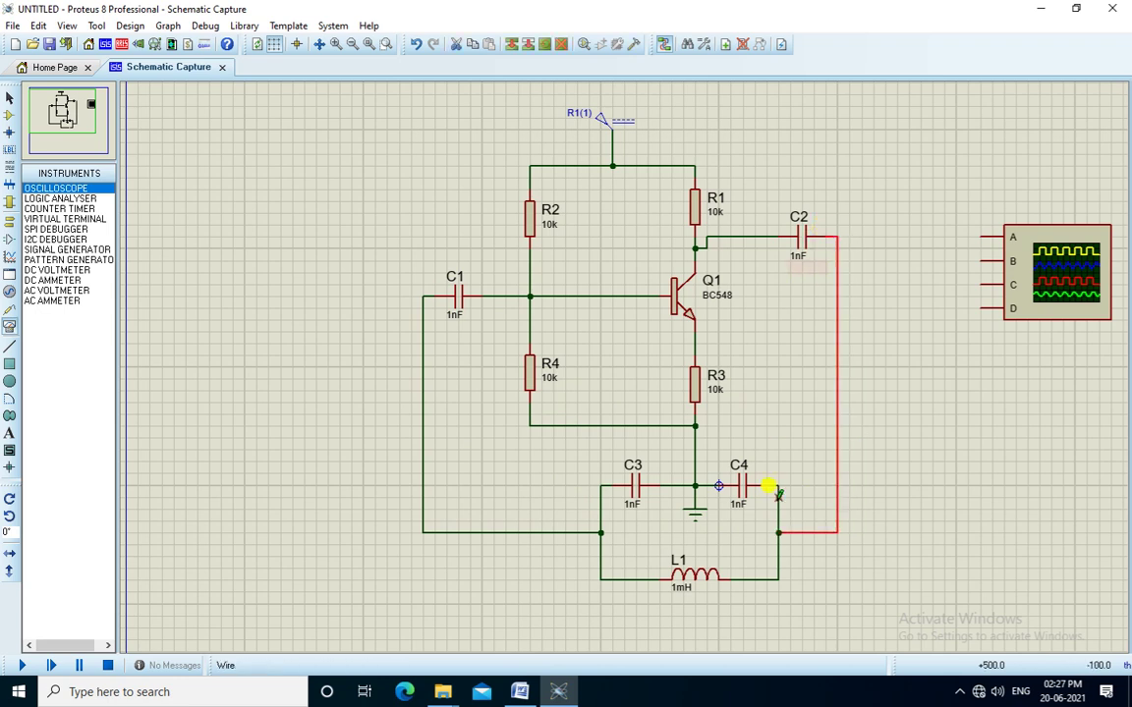
{"action": "left_click", "coordinate": [520, 691]}
{"action": "left_click", "coordinate": [560, 691]}
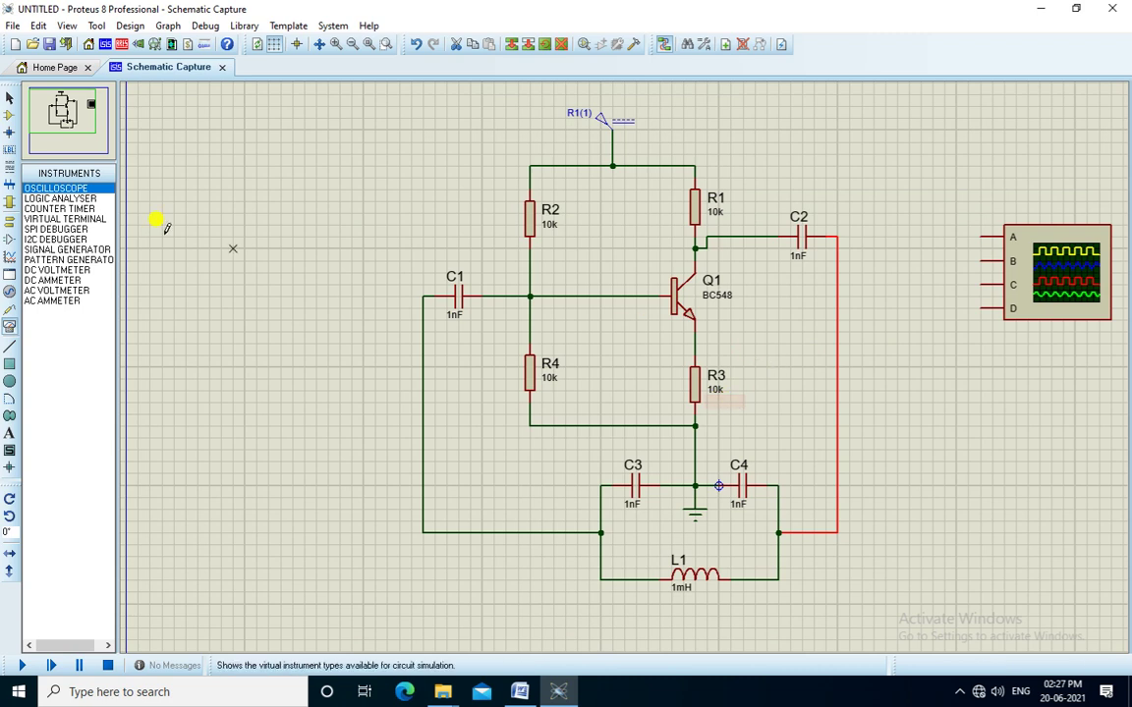
{"action": "left_click", "coordinate": [9, 115]}
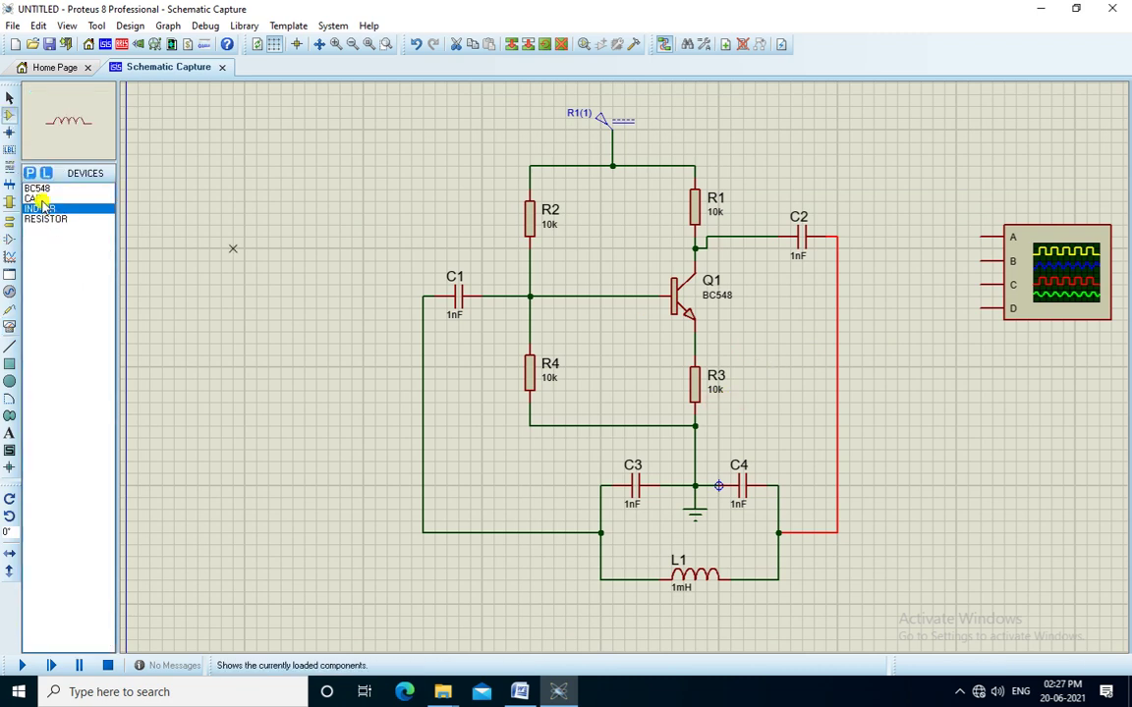
Step: Place a vertical 1nF capacitor C5 beside R3 and wire it between the emitter and R3/R4 junction
{"action": "left_click", "coordinate": [37, 198]}
{"action": "left_click", "coordinate": [767, 370]}
{"action": "left_click", "coordinate": [766, 370]}
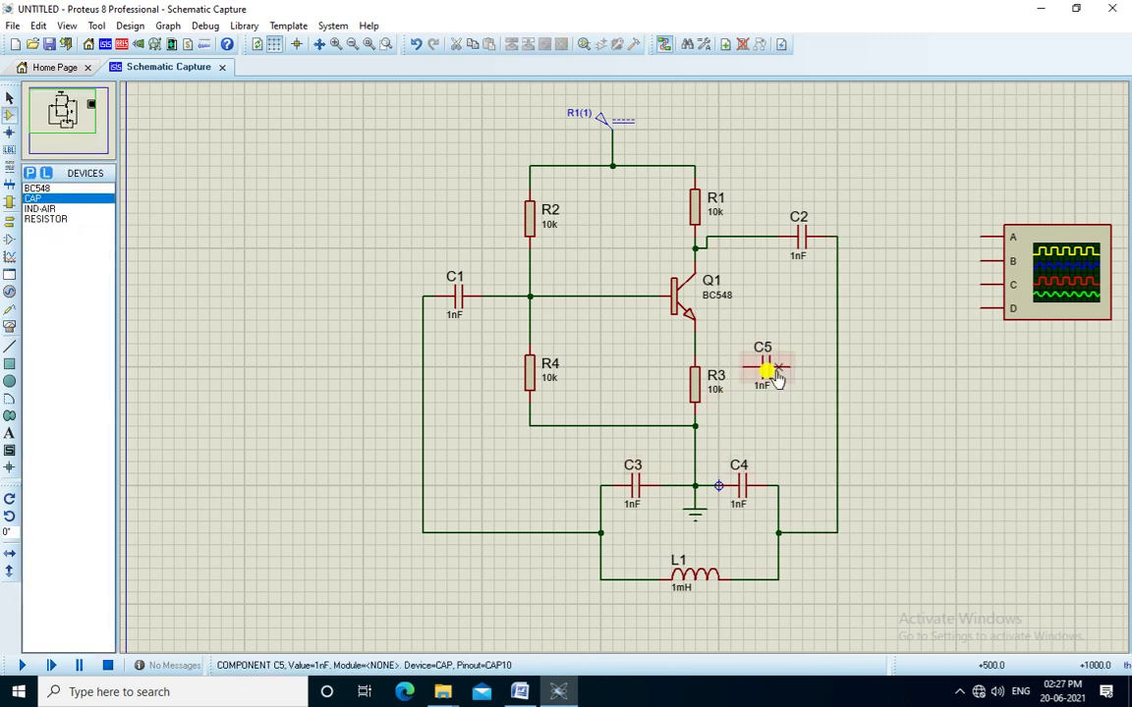
{"action": "right_click", "coordinate": [771, 371]}
{"action": "left_click", "coordinate": [968, 349]}
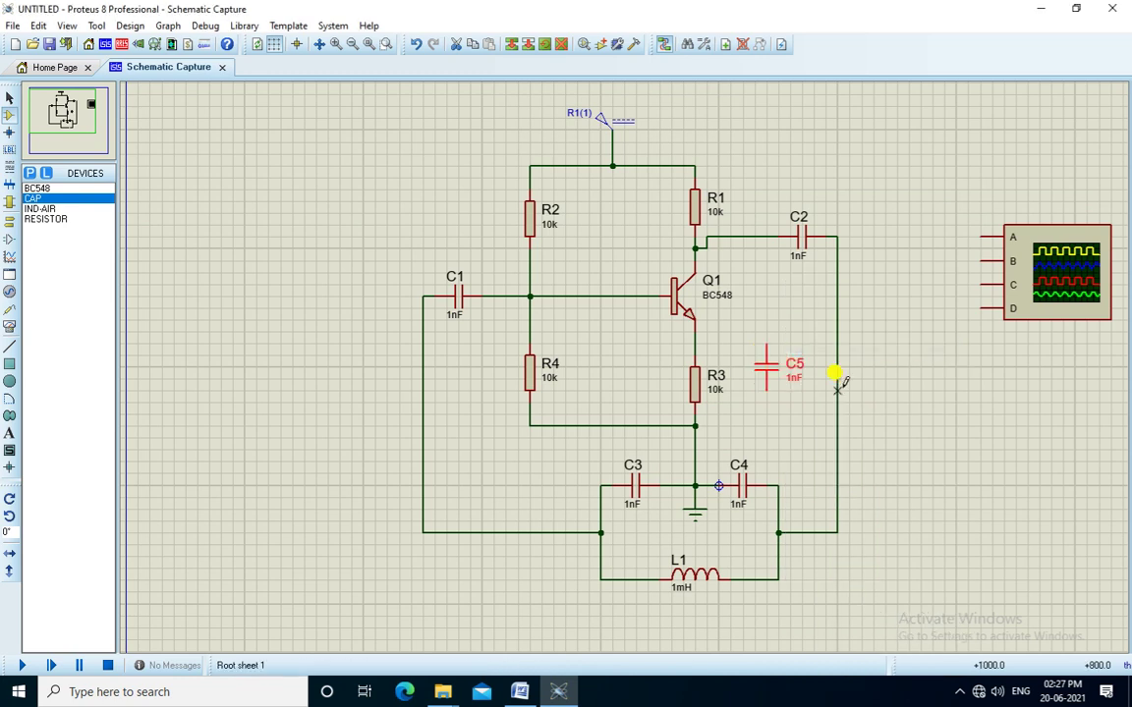
{"action": "left_click_drag", "start_coordinate": [769, 371], "coordinate": [765, 392]}
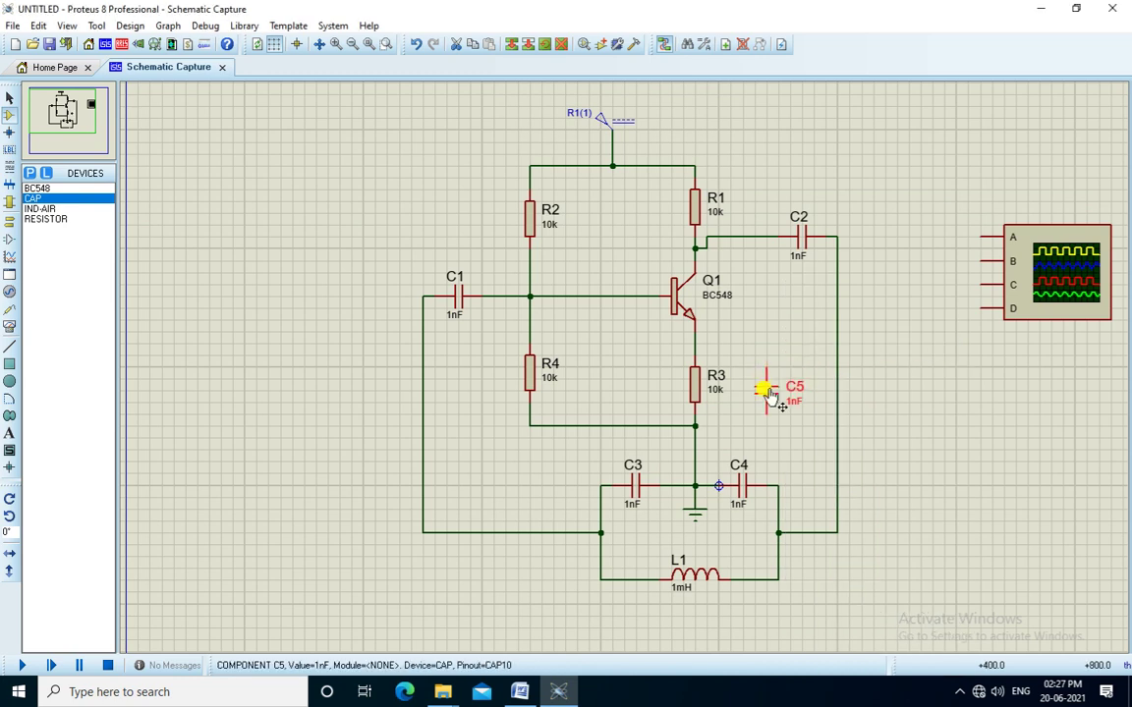
{"action": "left_click", "coordinate": [767, 413]}
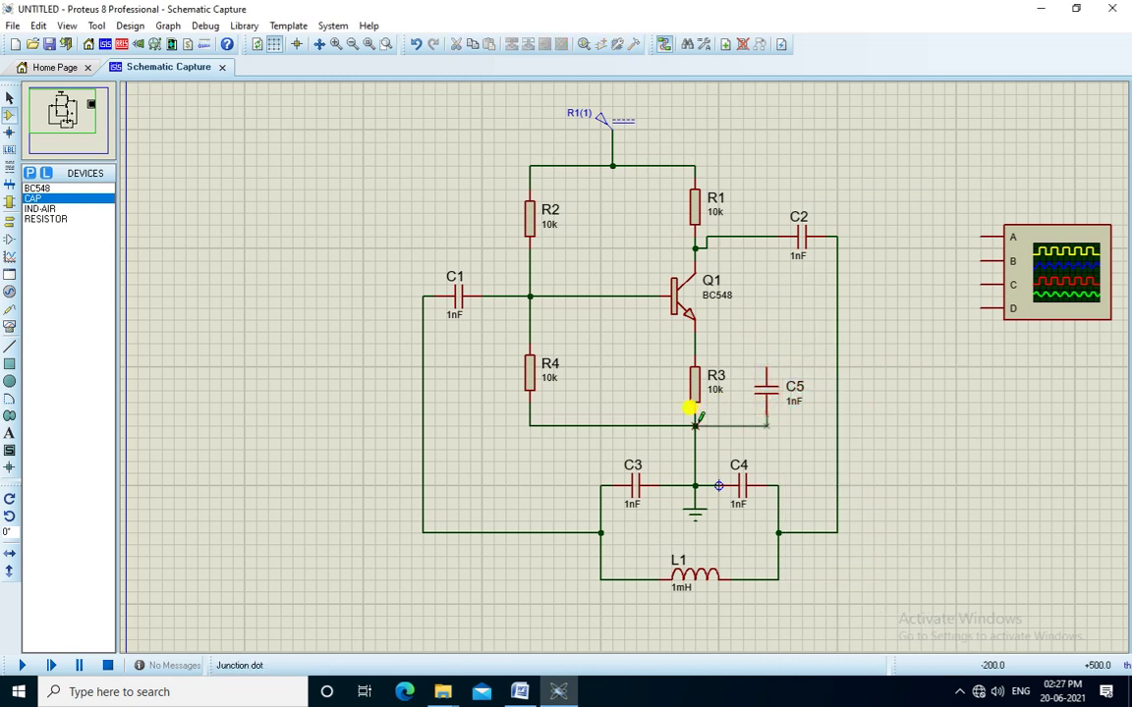
{"action": "left_click", "coordinate": [695, 426]}
{"action": "left_click", "coordinate": [767, 366]}
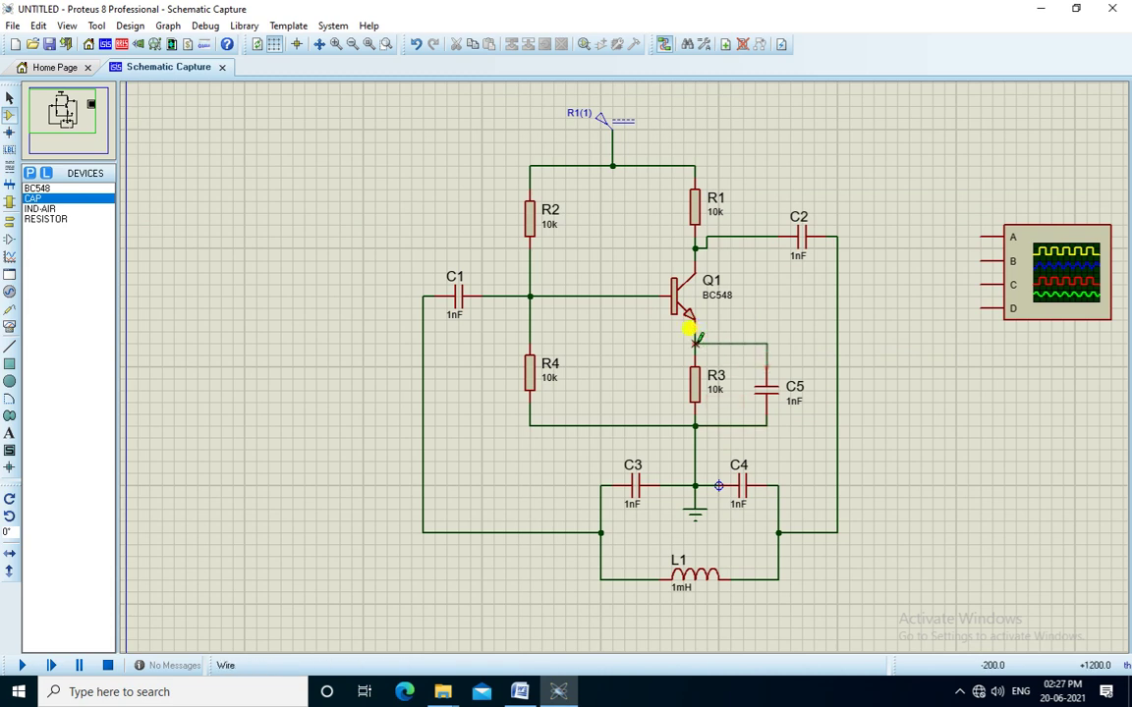
{"action": "left_click", "coordinate": [695, 344]}
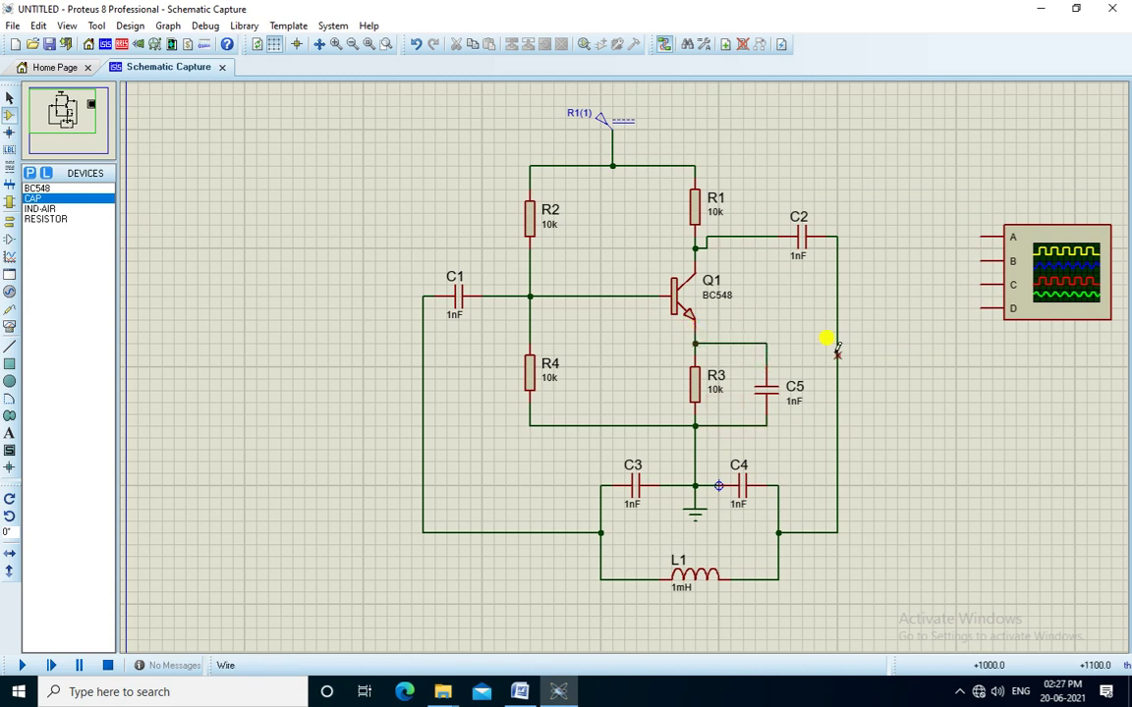
Step: Wire oscilloscope channel A to the C2 output and move the scope closer
{"action": "left_click", "coordinate": [980, 237]}
{"action": "left_click", "coordinate": [837, 236]}
{"action": "left_click_drag", "start_coordinate": [1019, 282], "coordinate": [921, 286]}
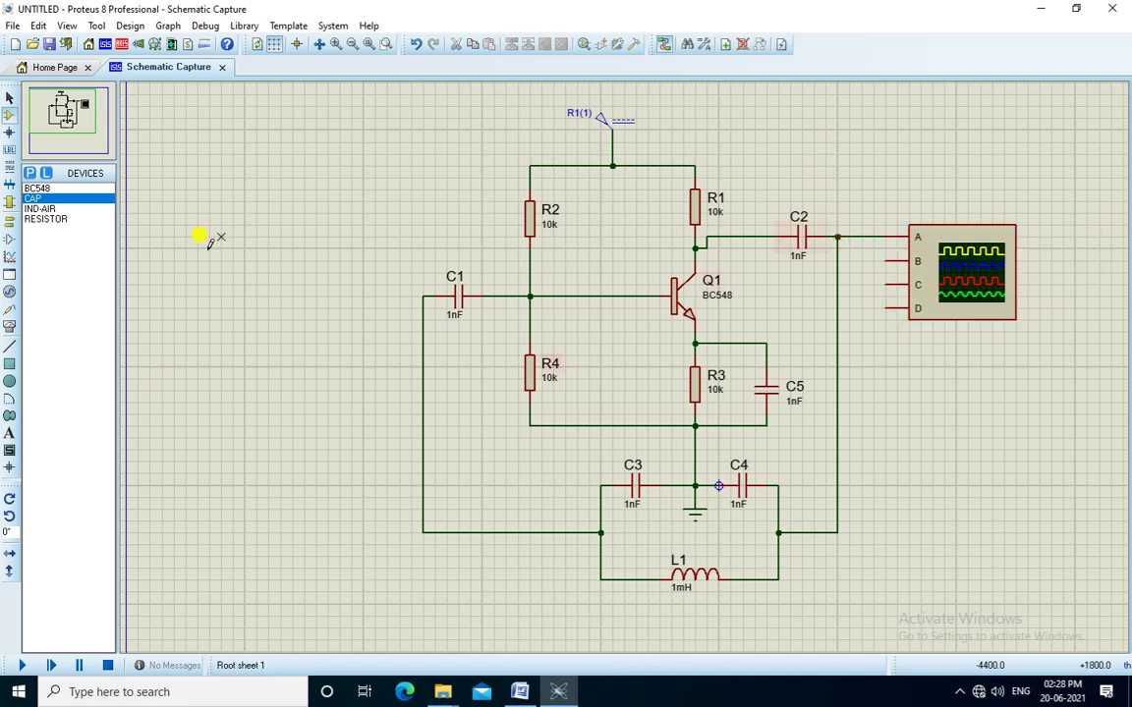
Step: Relabel the collector resistor as RC and keep its value at 2.2k
{"action": "double_click", "coordinate": [718, 200]}
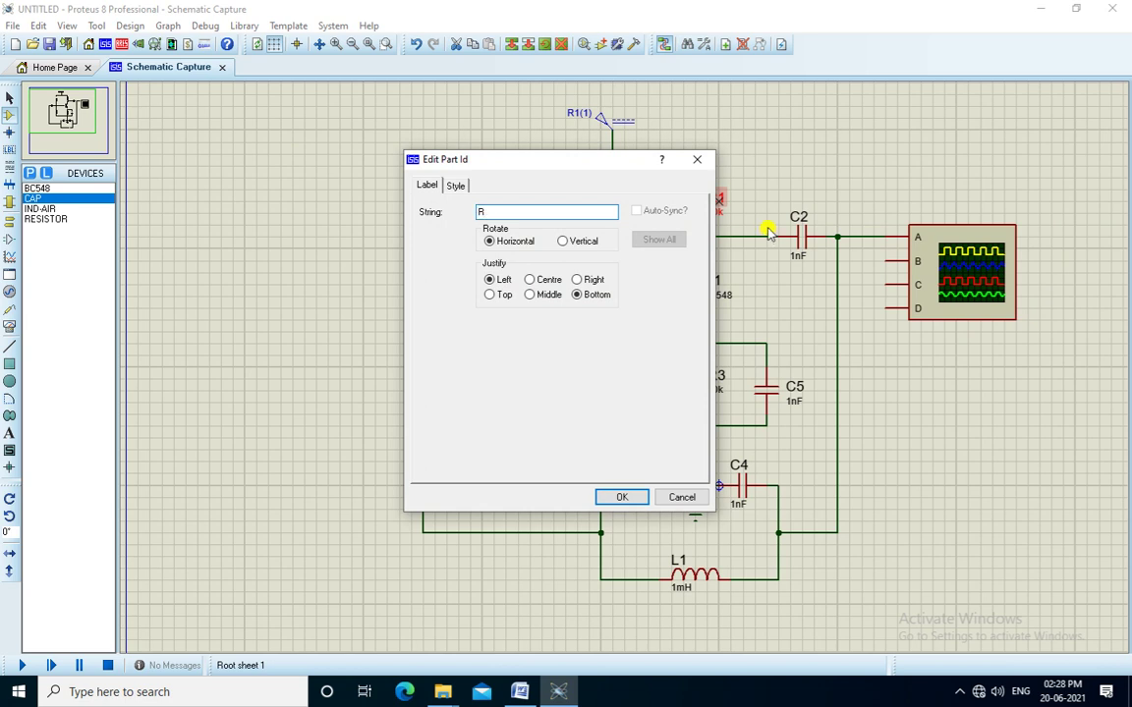
{"action": "type", "text": "C"}
{"action": "key", "text": "Return"}
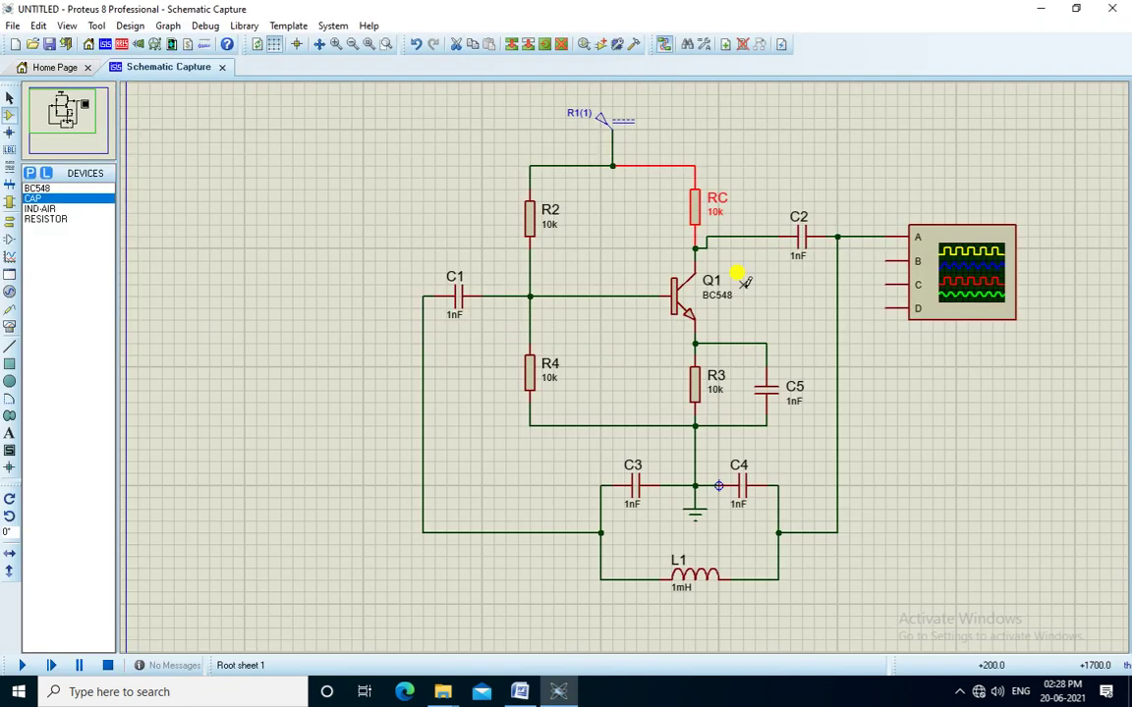
{"action": "key", "text": "alt+Tab"}
{"action": "key", "text": "alt+Tab"}
{"action": "double_click", "coordinate": [708, 213]}
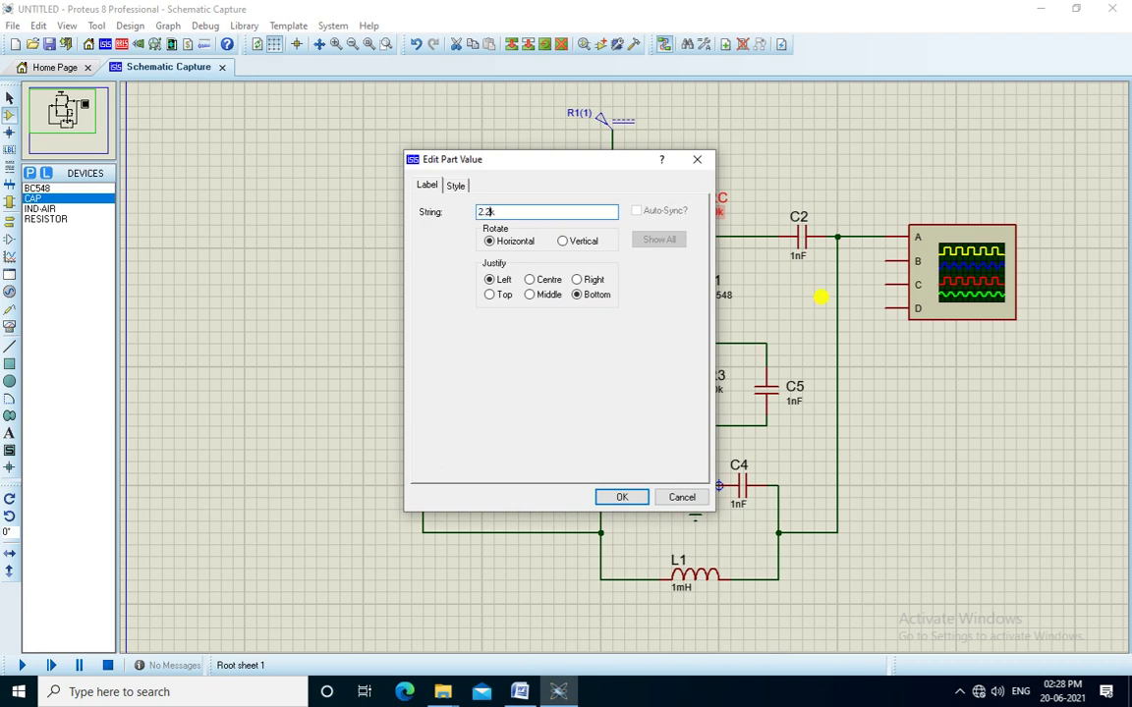
{"action": "key", "text": "Return"}
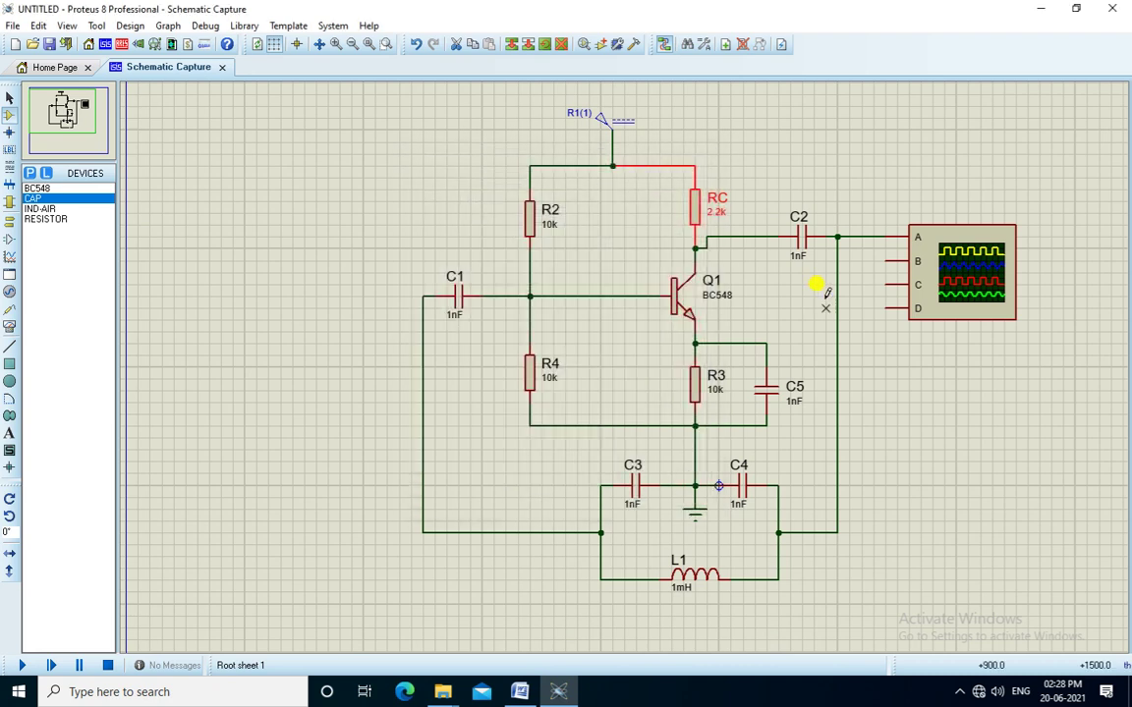
Step: Rename resistor R3 to RE and confirm its value of 680
{"action": "double_click", "coordinate": [711, 378]}
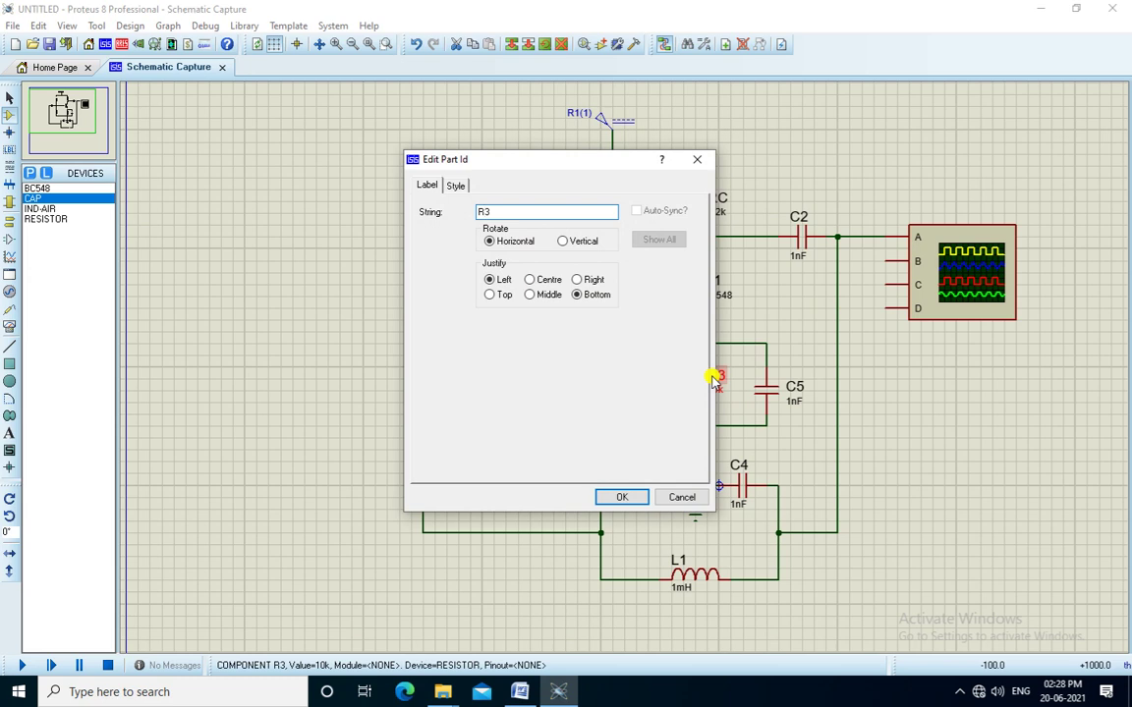
{"action": "type", "text": "E"}
{"action": "key", "text": "Return"}
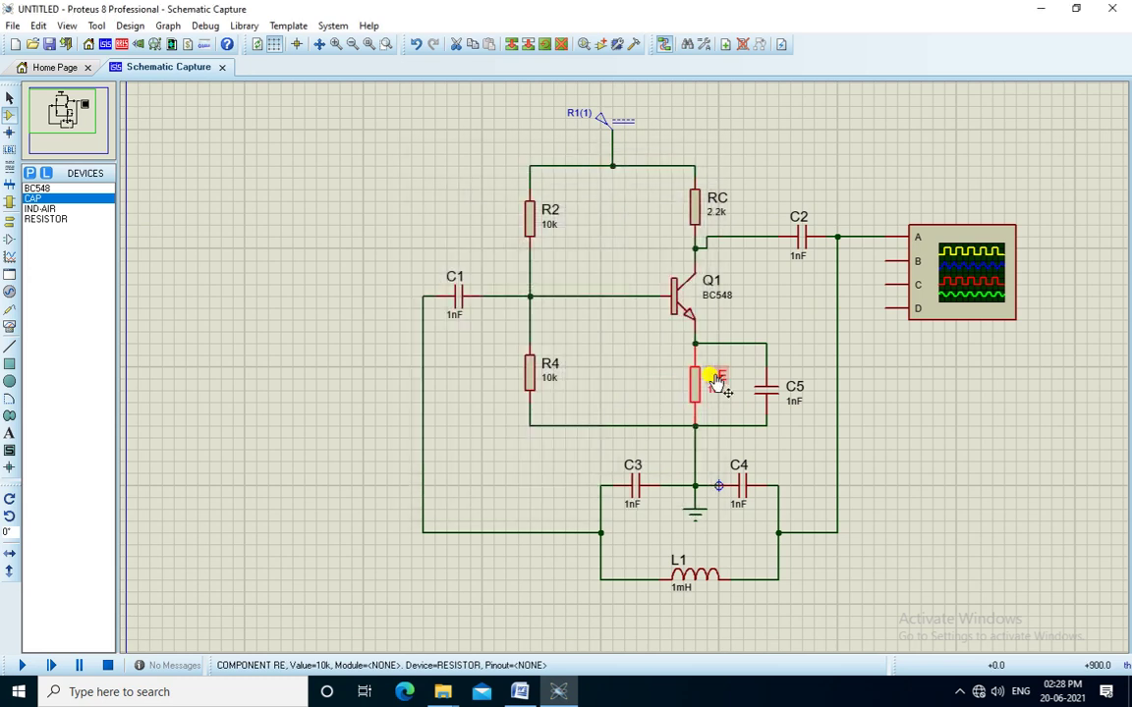
{"action": "key", "text": "alt+Tab"}
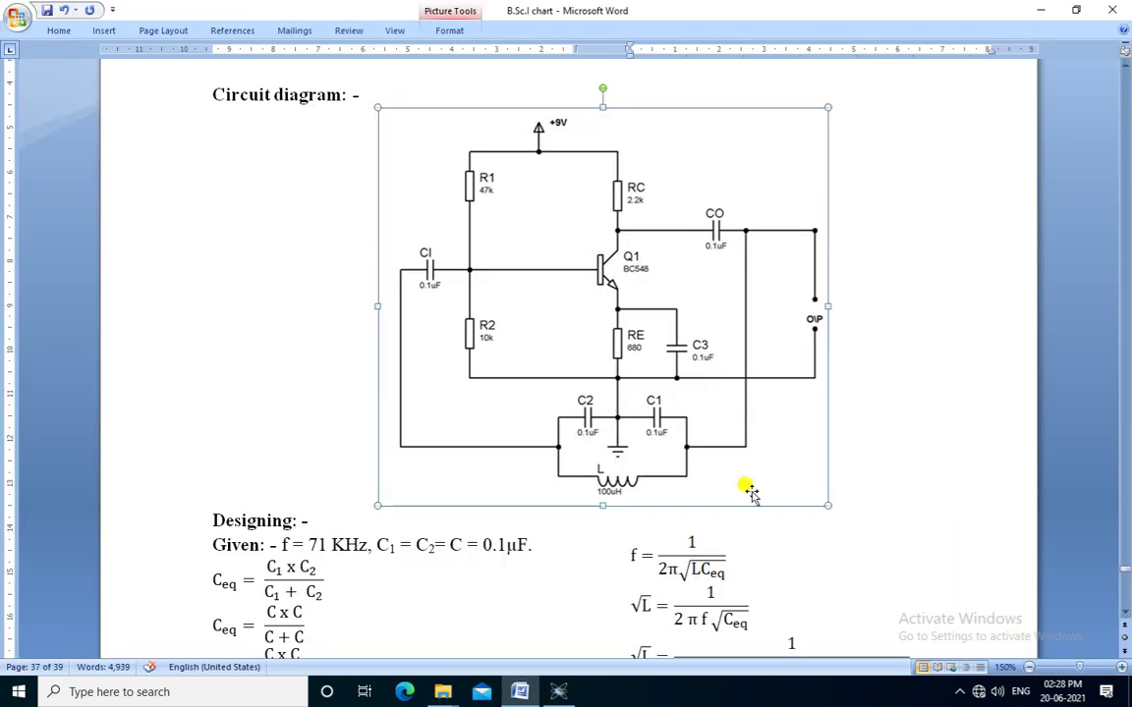
{"action": "key", "text": "alt+Tab"}
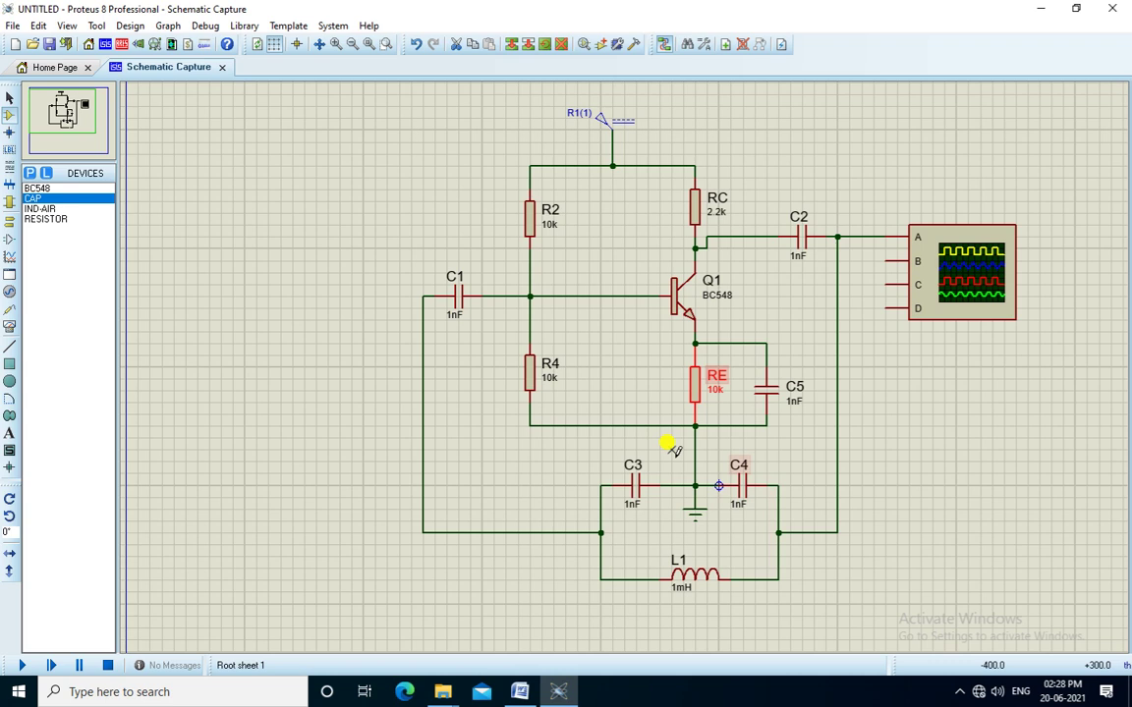
{"action": "double_click", "coordinate": [723, 394]}
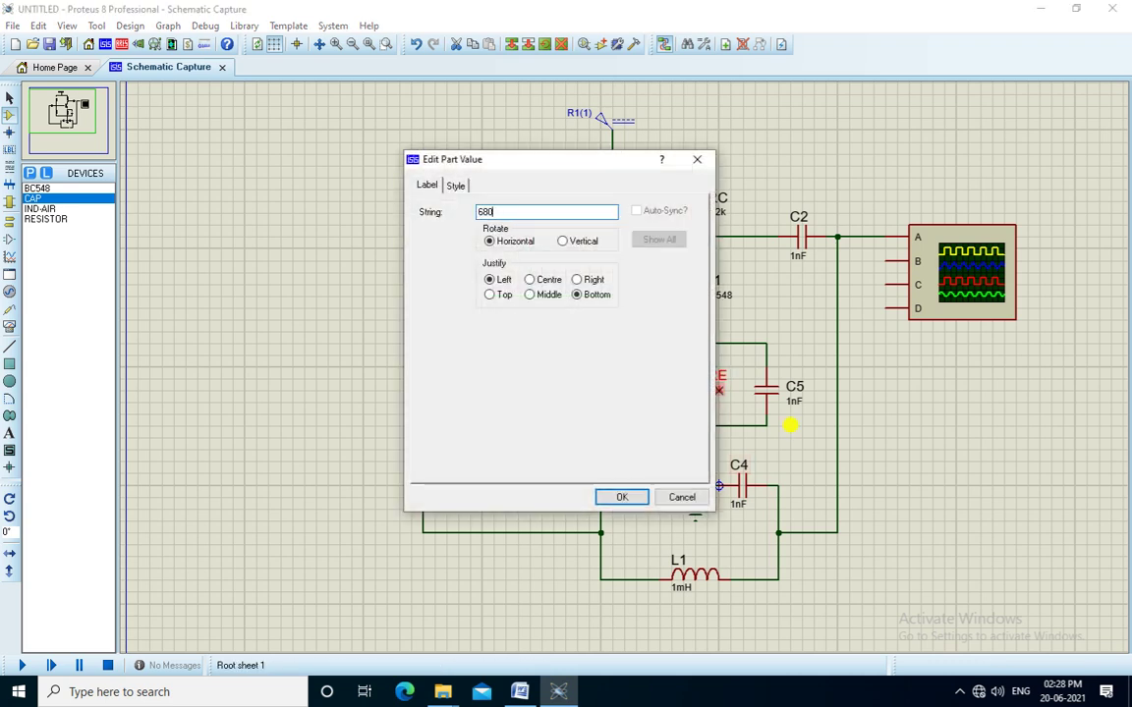
{"action": "key", "text": "Return"}
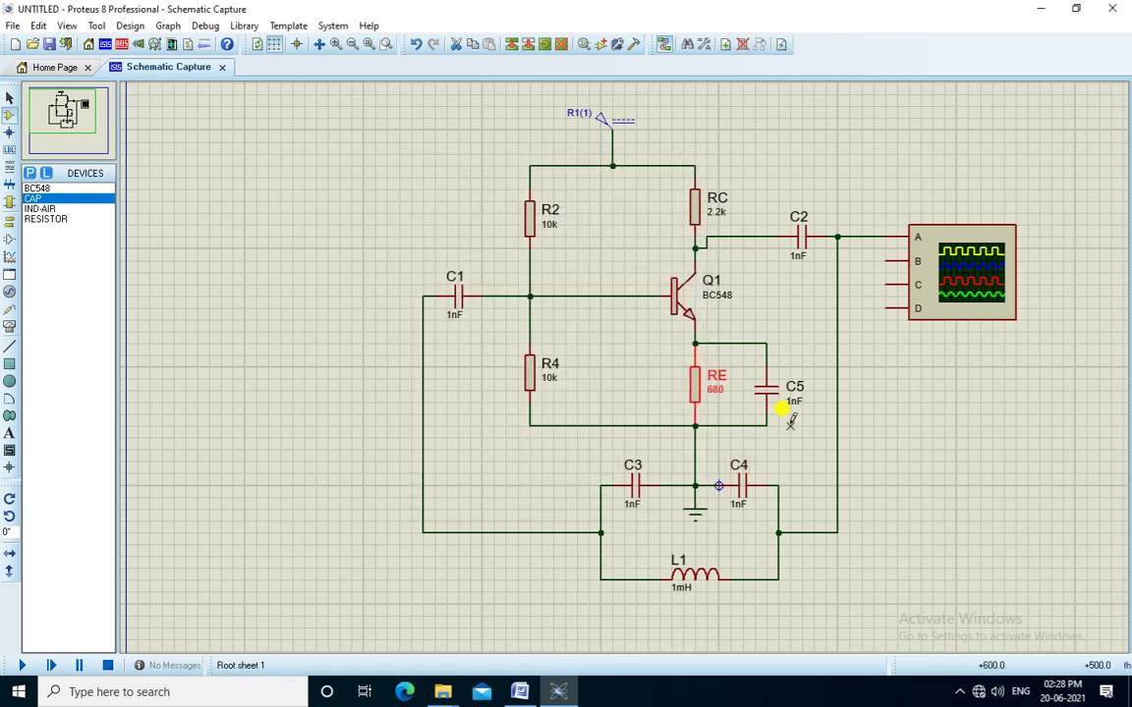
Step: Rename R4 to R2, accepting the reference-already-in-use warning
{"action": "double_click", "coordinate": [563, 370]}
{"action": "type", "text": "R2"}
{"action": "key", "text": "Return"}
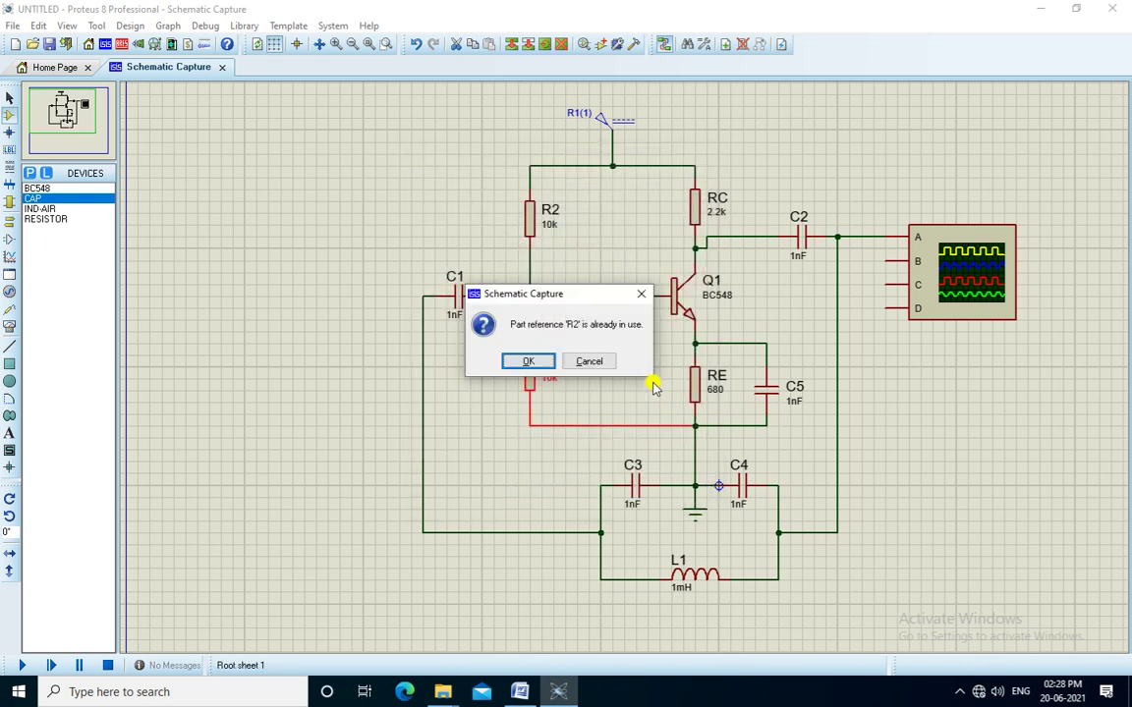
{"action": "left_click", "coordinate": [523, 360]}
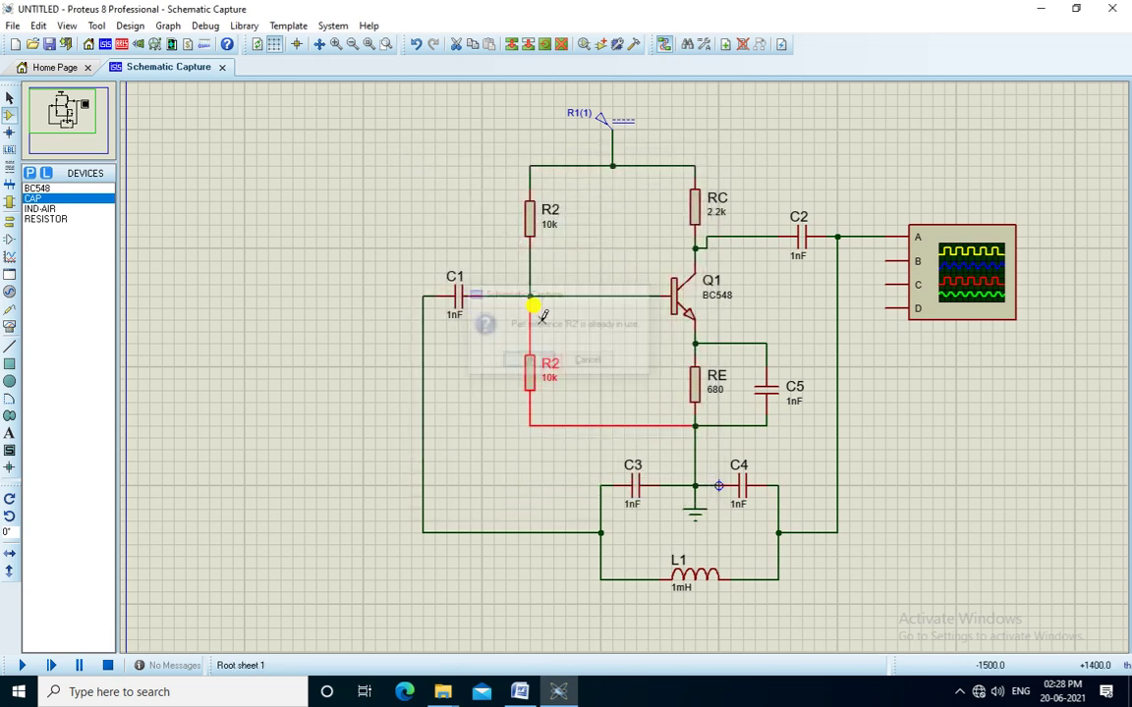
Step: Rename the upper resistor to R1 and set its value to 47k
{"action": "double_click", "coordinate": [551, 210]}
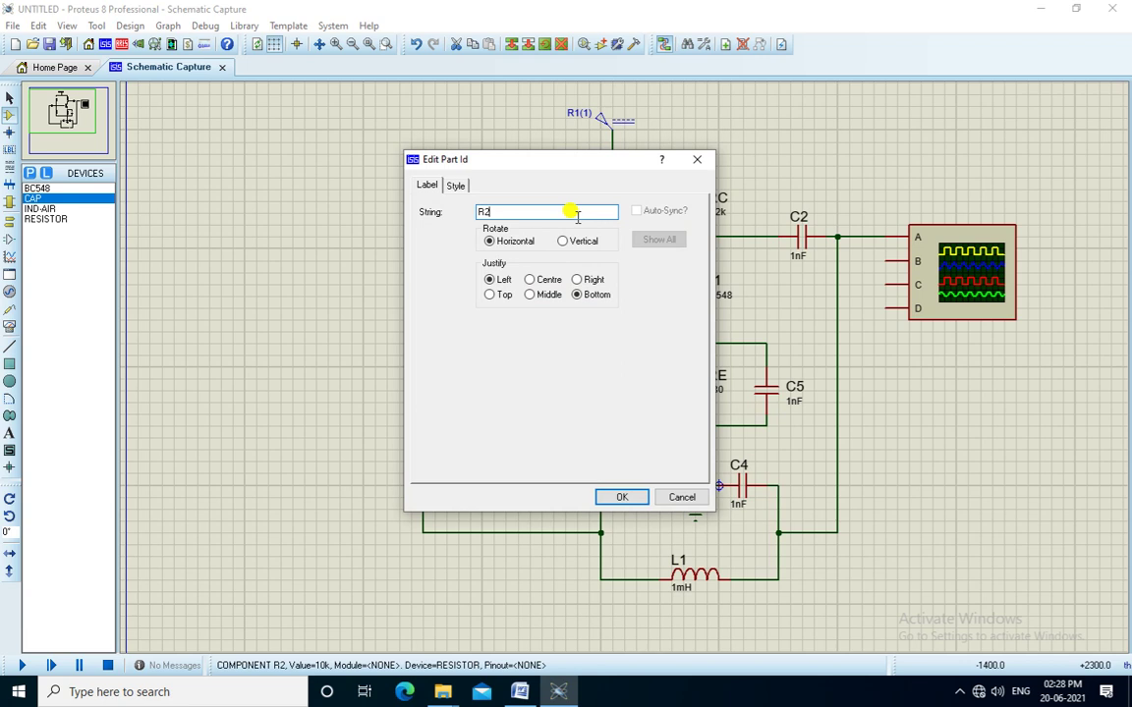
{"action": "key", "text": "Return"}
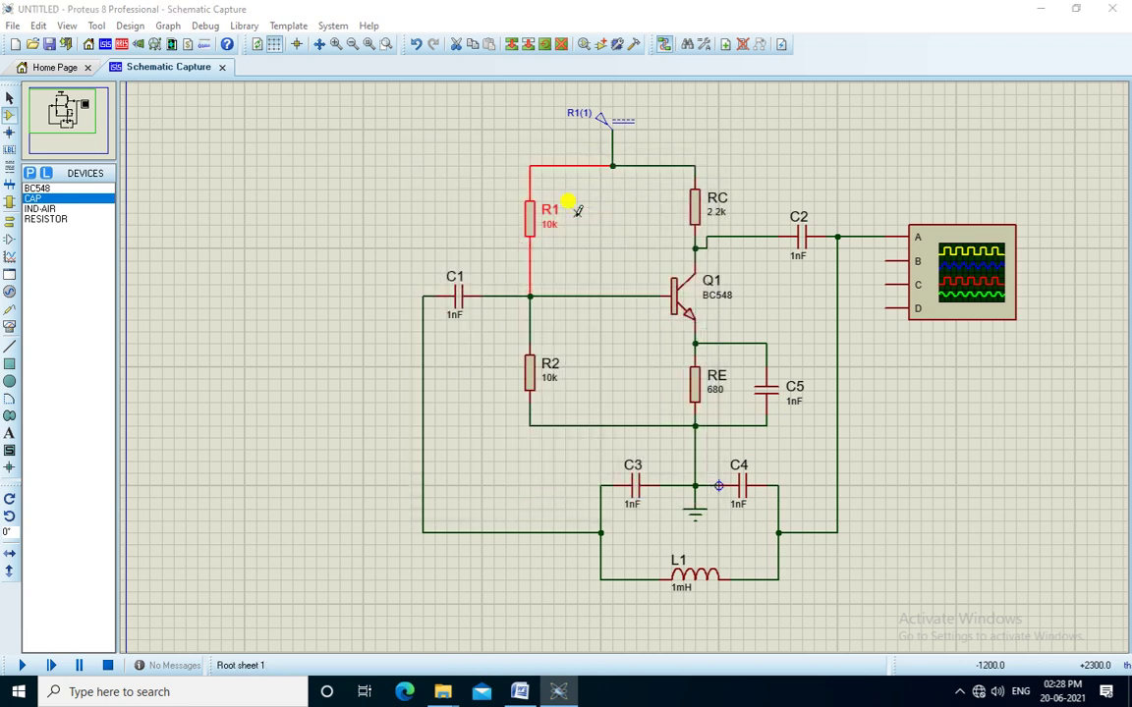
{"action": "key", "text": "alt+Tab"}
{"action": "key", "text": "alt+Tab"}
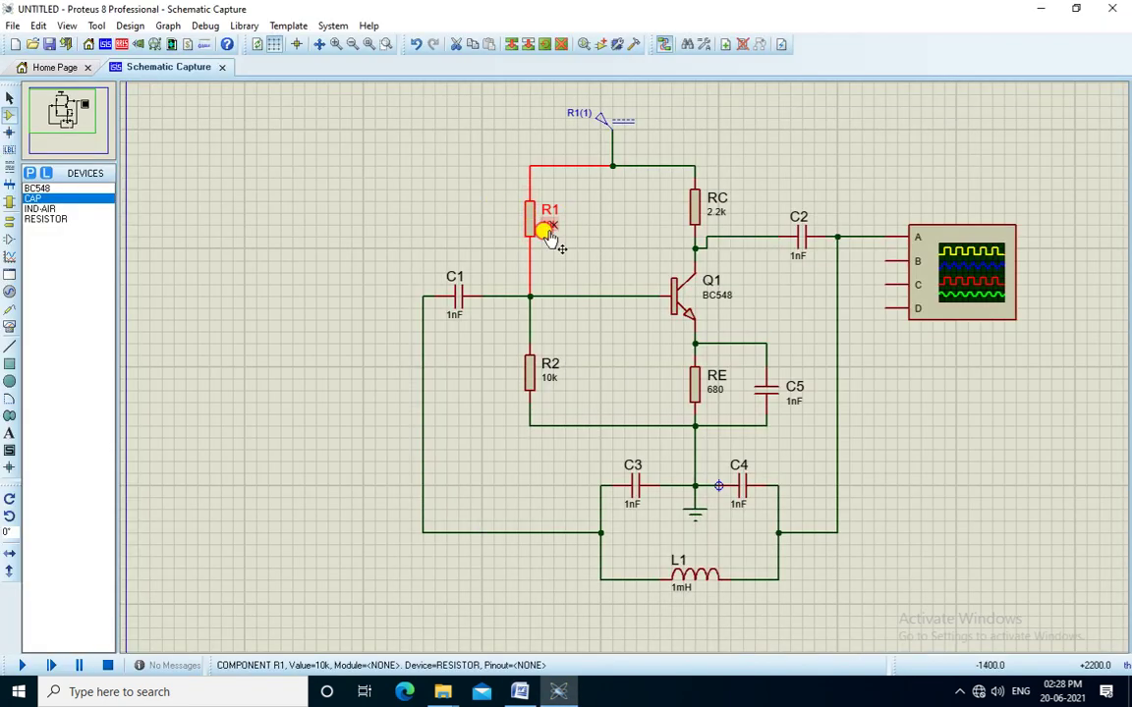
{"action": "double_click", "coordinate": [544, 227]}
{"action": "left_click", "coordinate": [530, 210]}
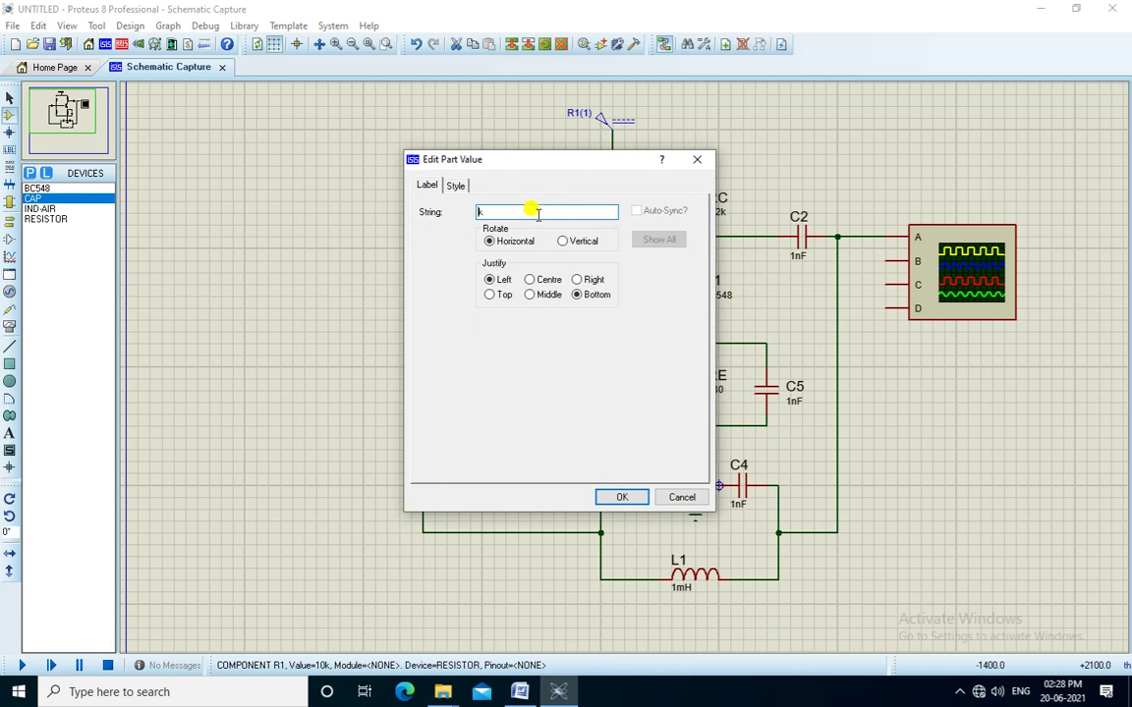
{"action": "type", "text": "47"}
{"action": "key", "text": "Return"}
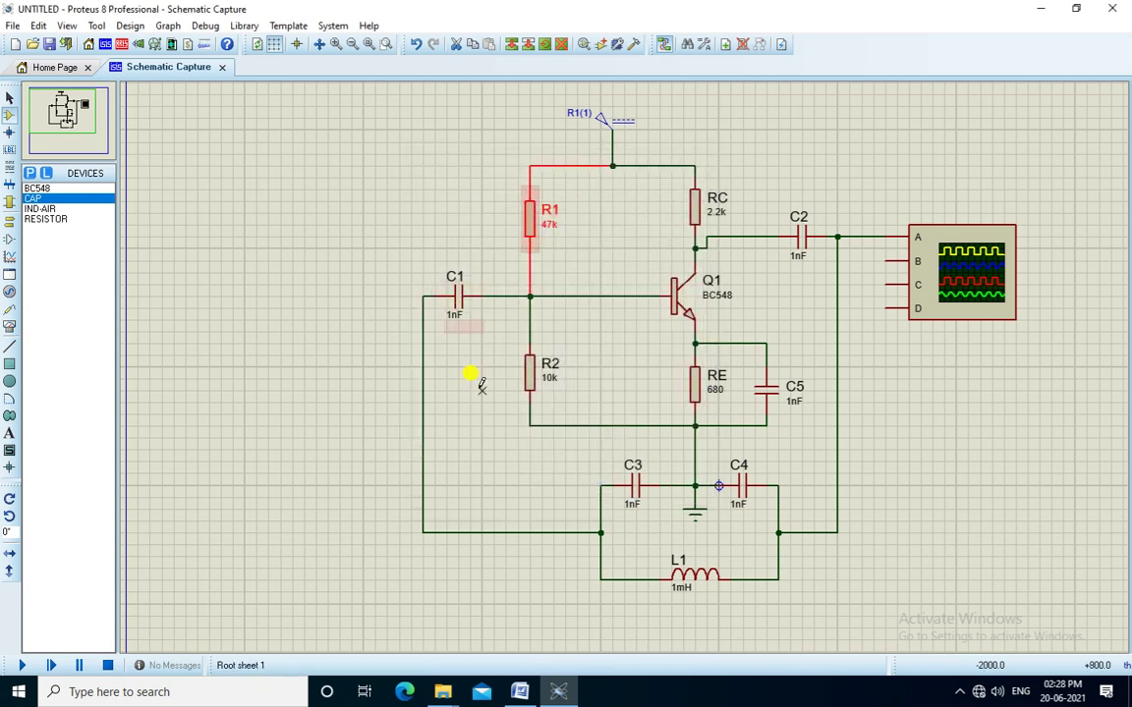
Step: Set capacitor C2's value to 0.1uF
{"action": "double_click", "coordinate": [796, 257]}
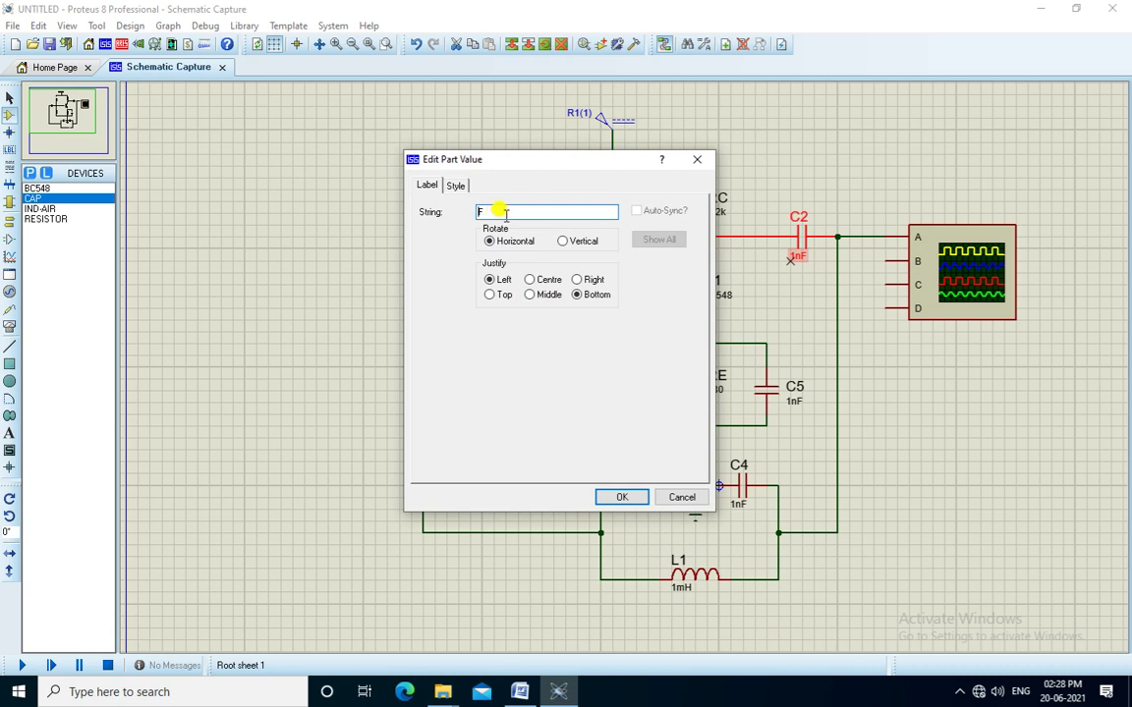
{"action": "type", "text": "0.1u"}
{"action": "key", "text": "Return"}
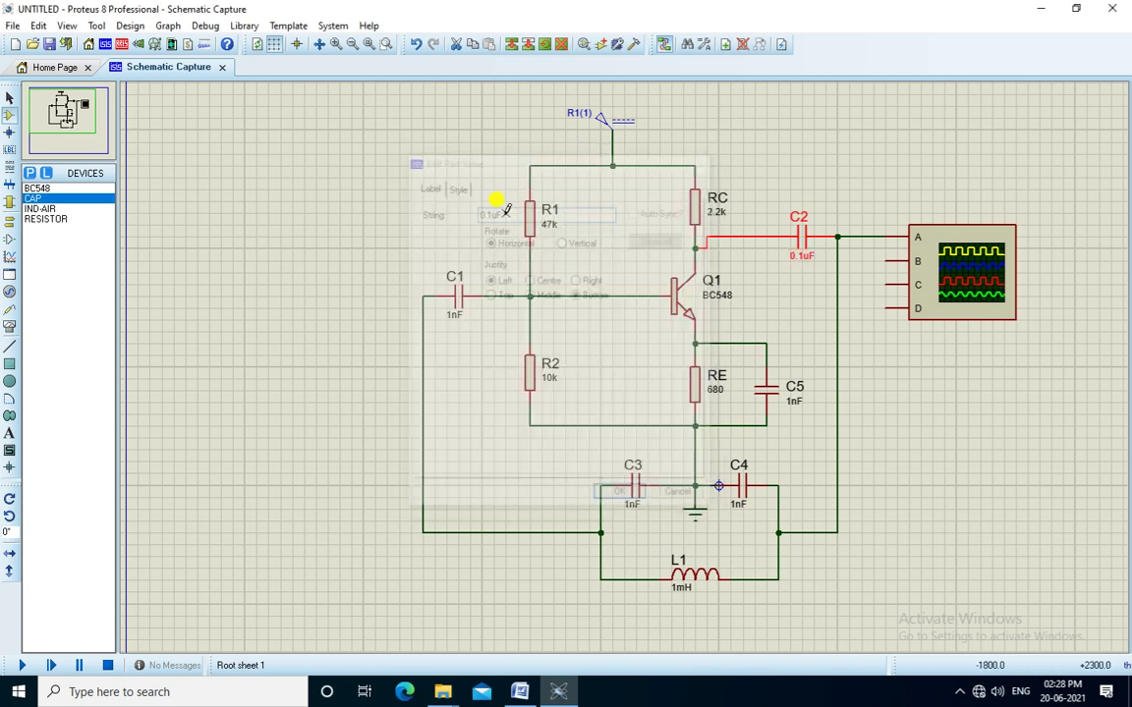
Step: Rename capacitor C2 to C0
{"action": "double_click", "coordinate": [797, 218]}
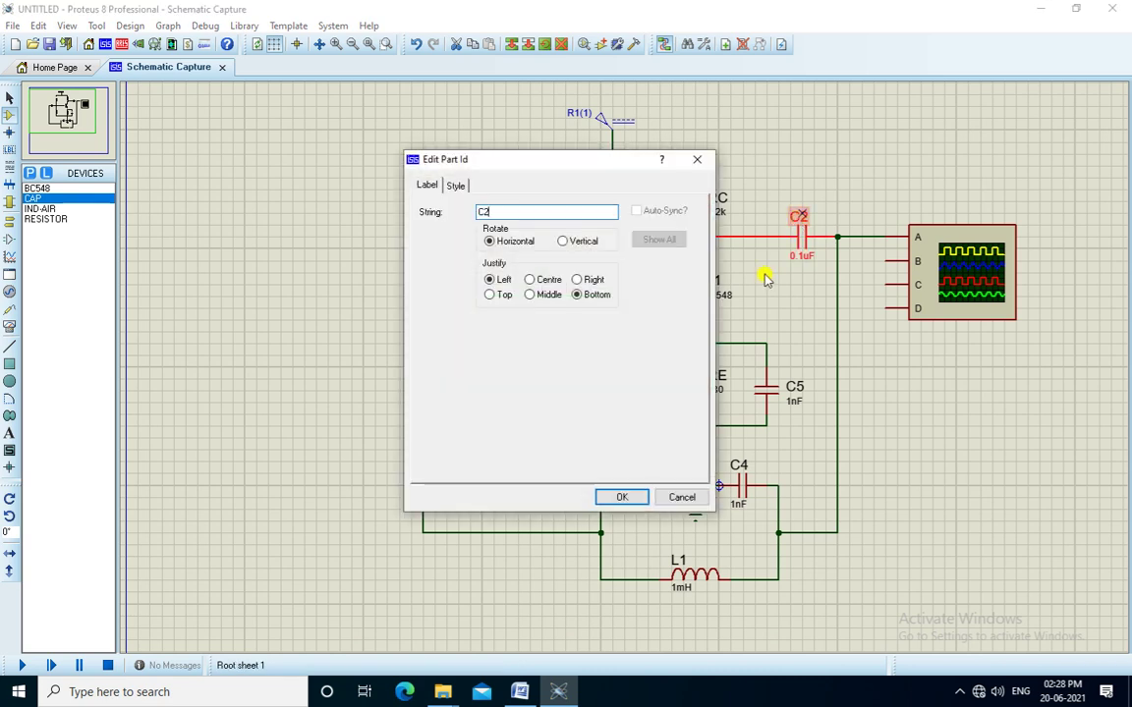
{"action": "type", "text": "C0"}
{"action": "key", "text": "Return"}
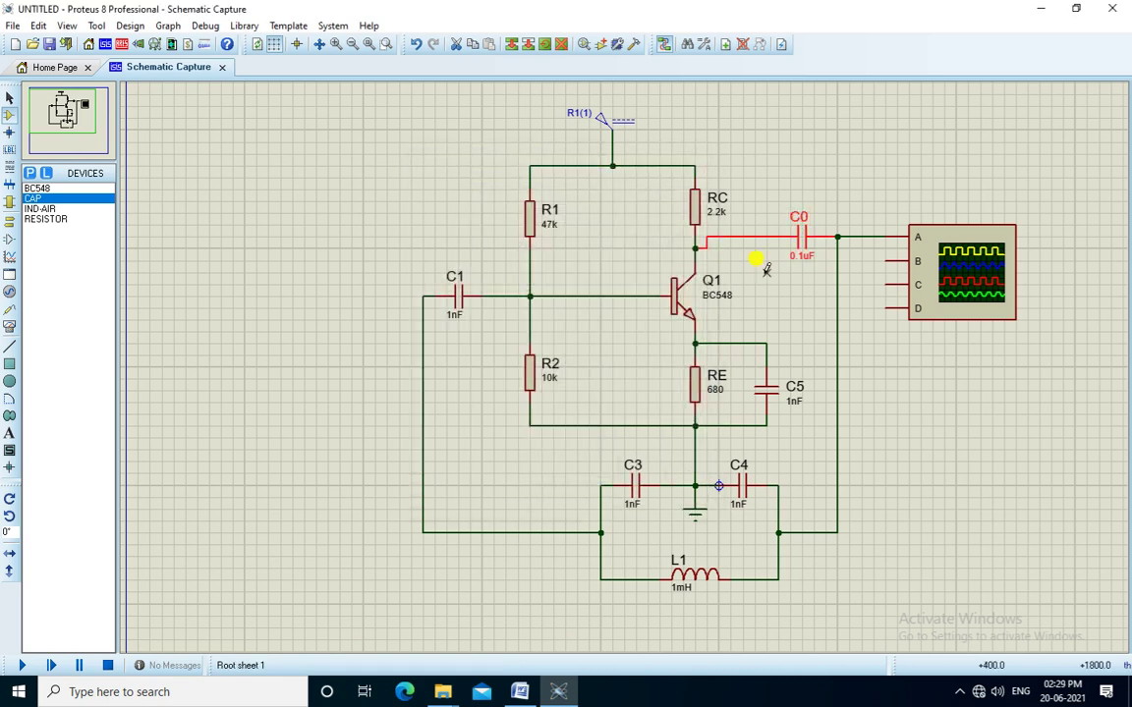
Step: Rename C1 to CI and give it a value of 0.1uF
{"action": "double_click", "coordinate": [452, 273]}
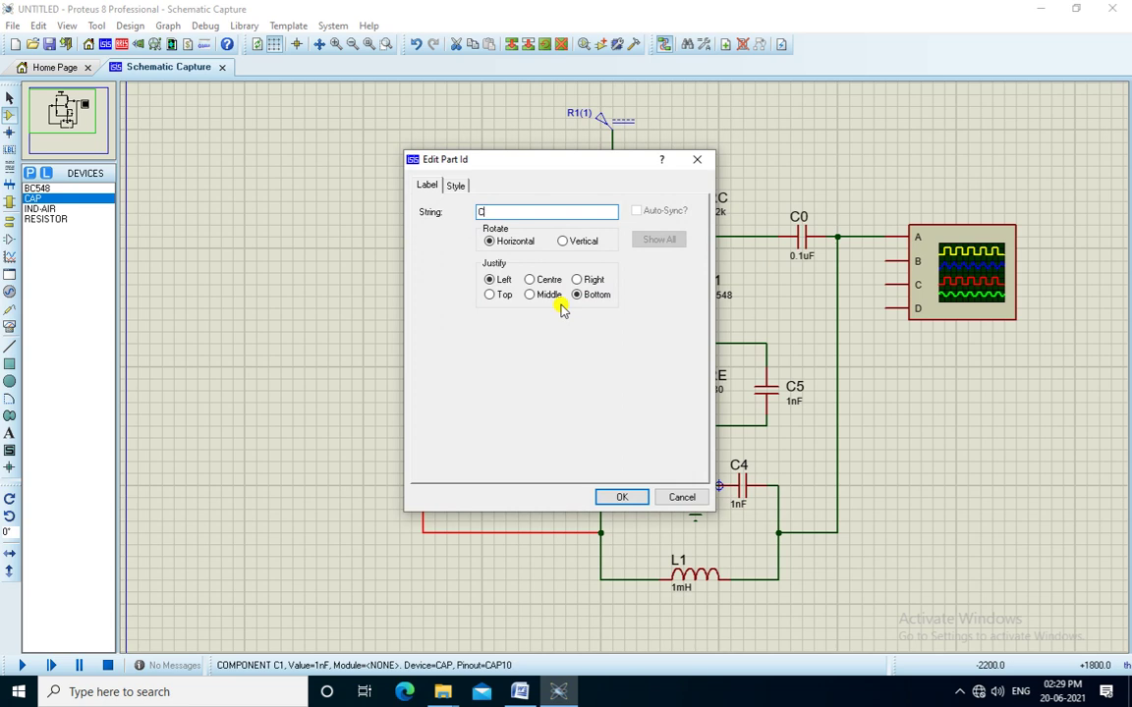
{"action": "key", "text": "Return"}
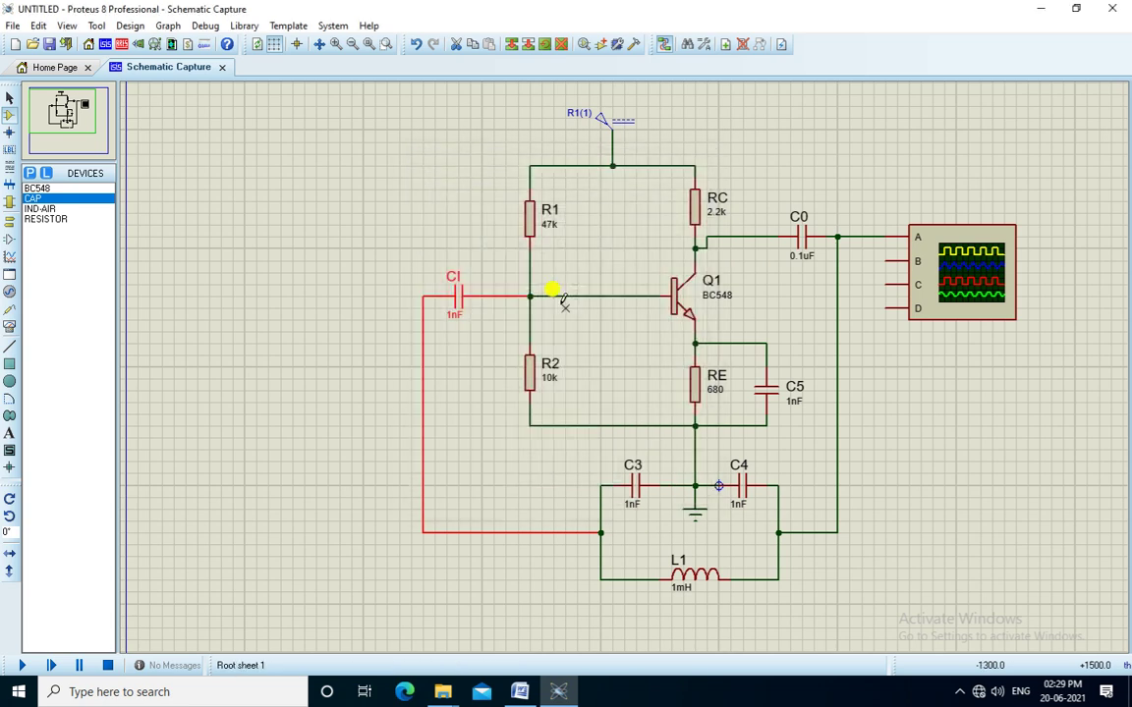
{"action": "double_click", "coordinate": [445, 319]}
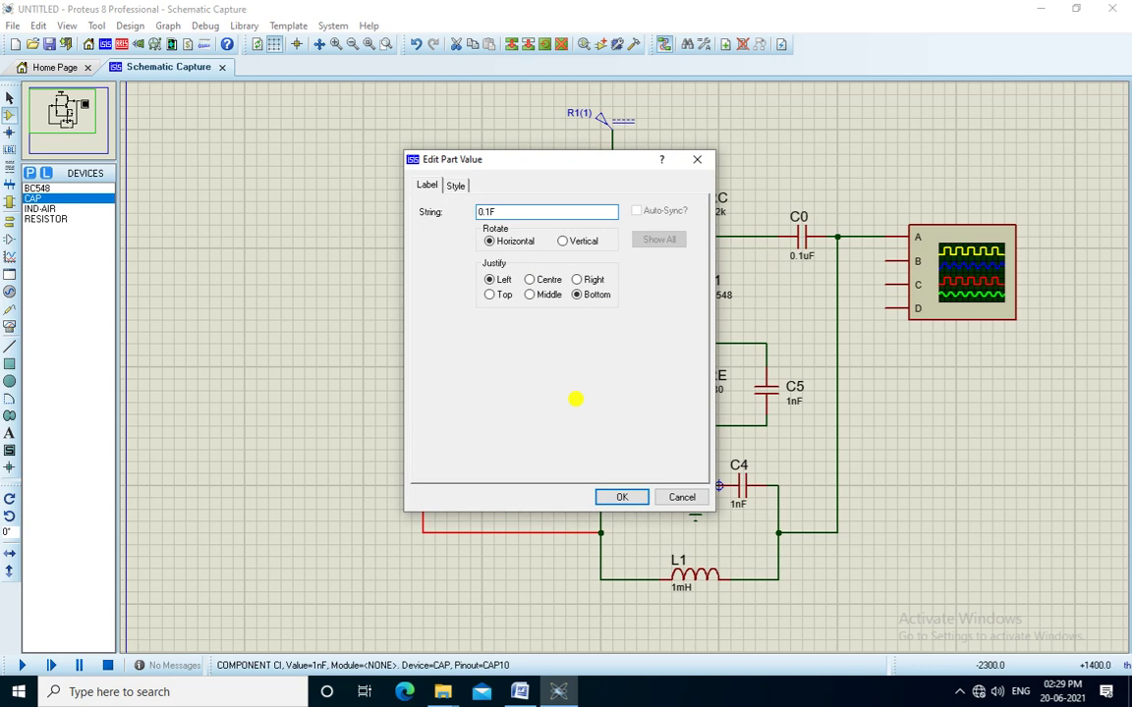
{"action": "type", "text": "0.1uF"}
{"action": "key", "text": "Return"}
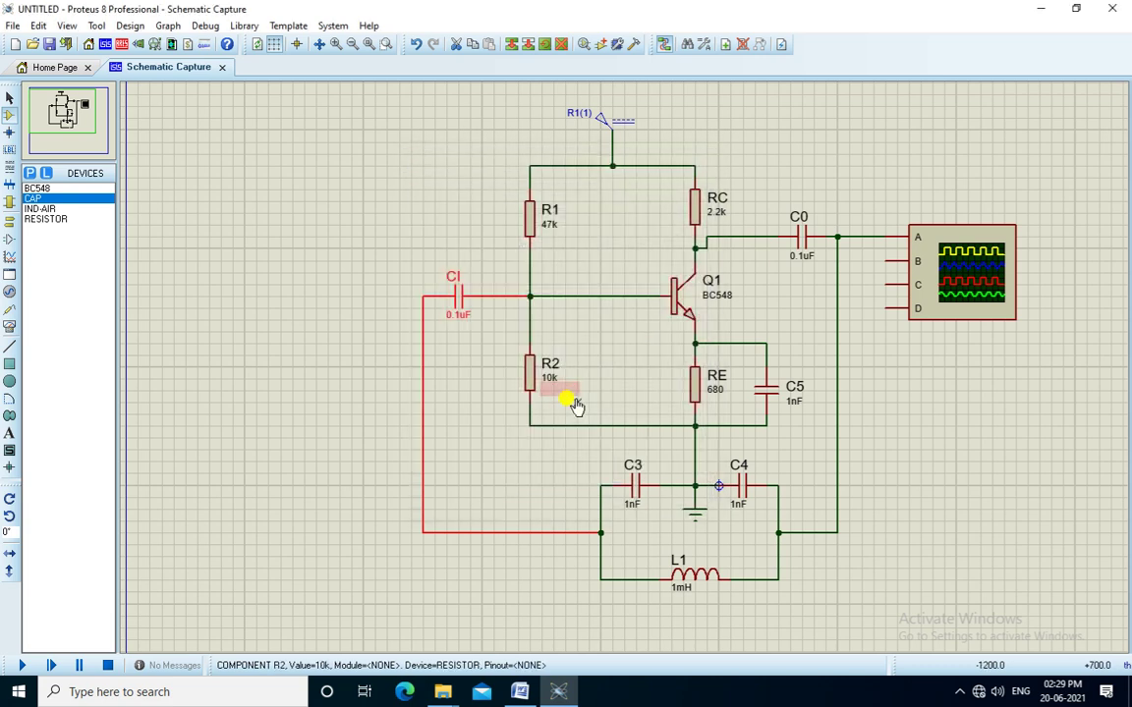
Step: Rename C5 to CE and set its value to 0.1uF
{"action": "double_click", "coordinate": [796, 387]}
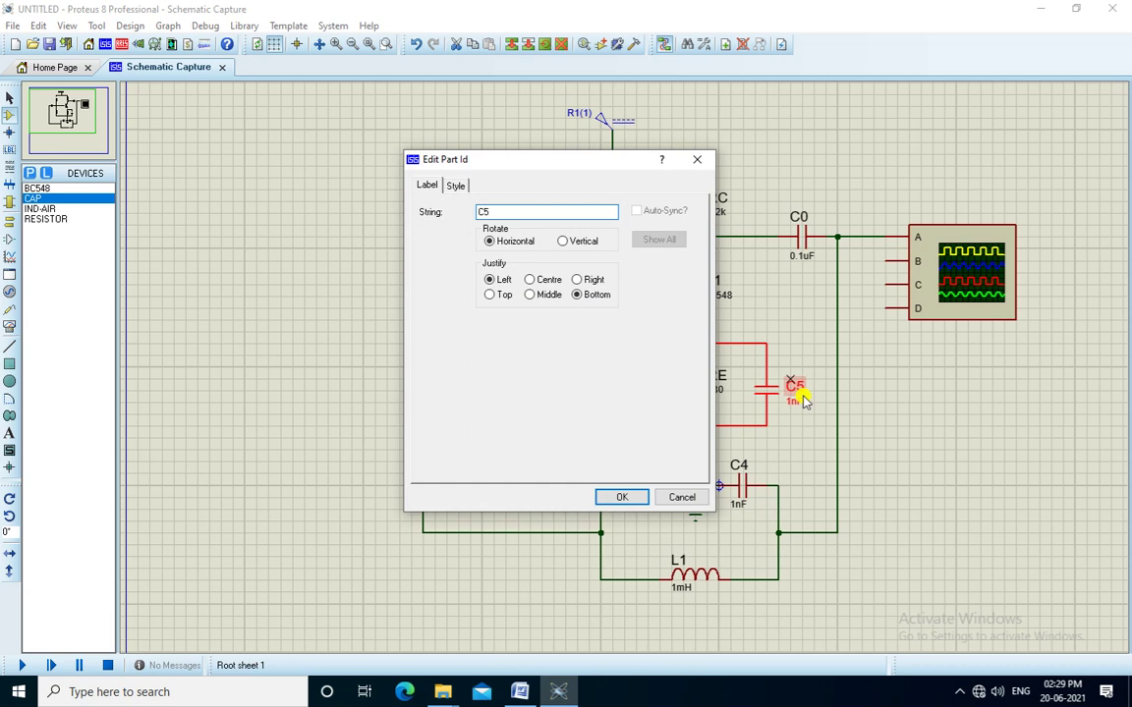
{"action": "key", "text": "Return"}
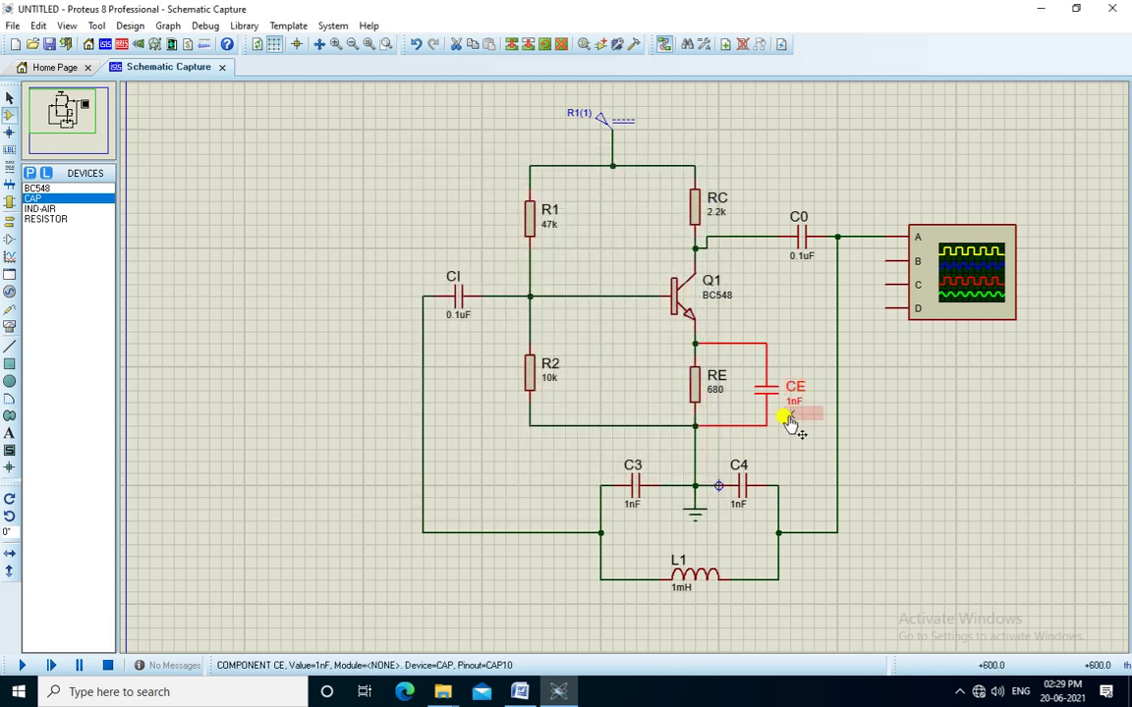
{"action": "double_click", "coordinate": [789, 410]}
{"action": "key", "text": "End"}
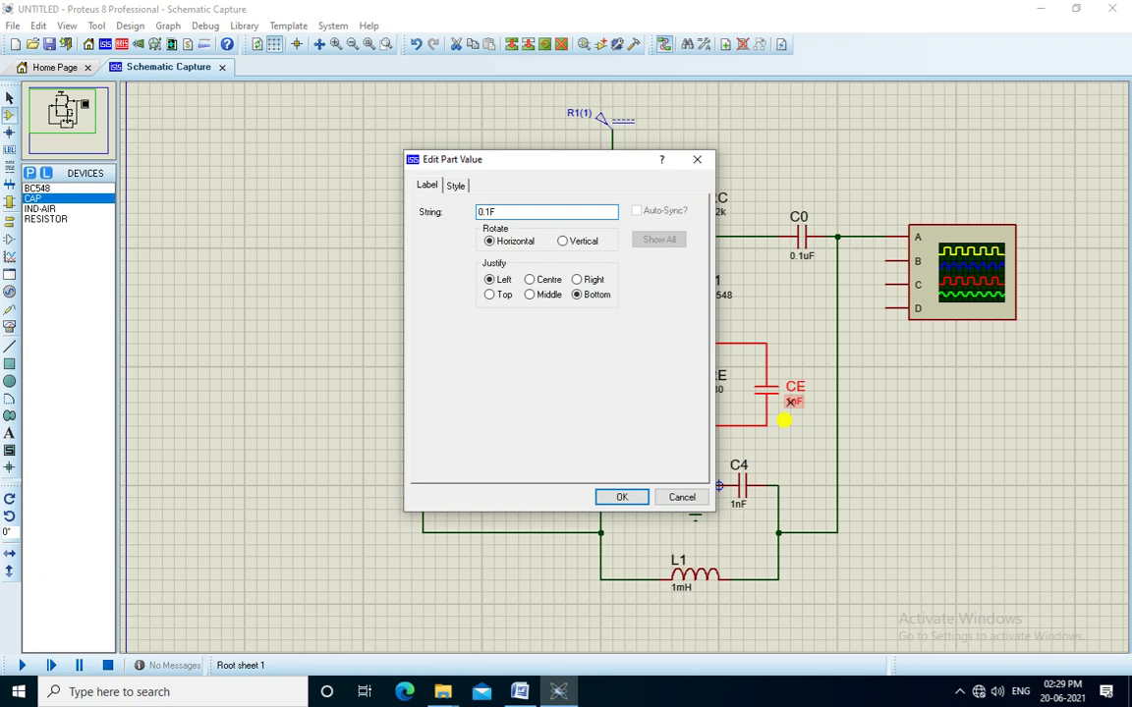
{"action": "key", "text": "Return"}
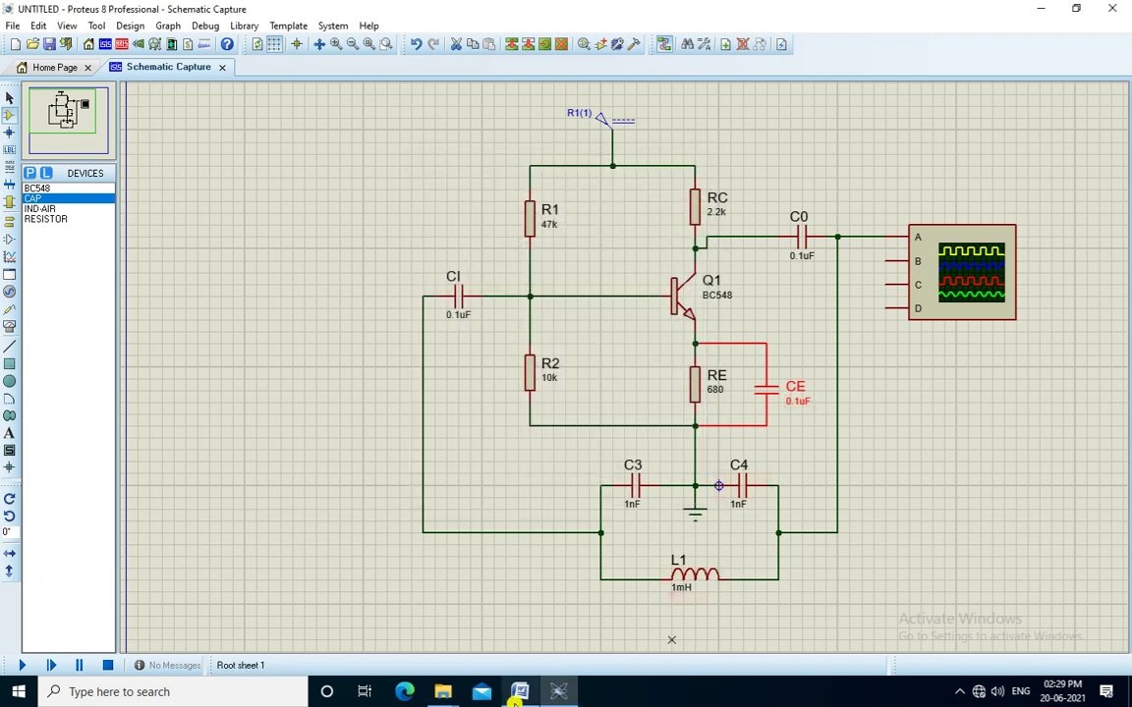
Step: After checking the Word reference circuit, change C3's value to 0.1uF
{"action": "left_click", "coordinate": [518, 692]}
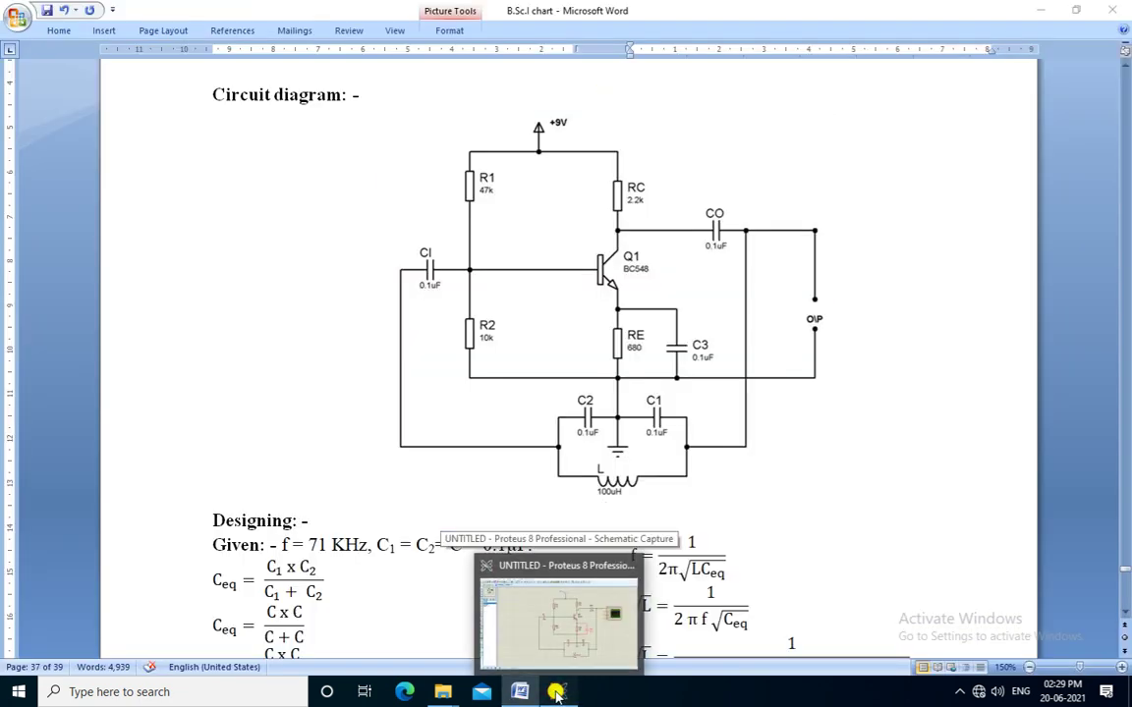
{"action": "left_click", "coordinate": [556, 694]}
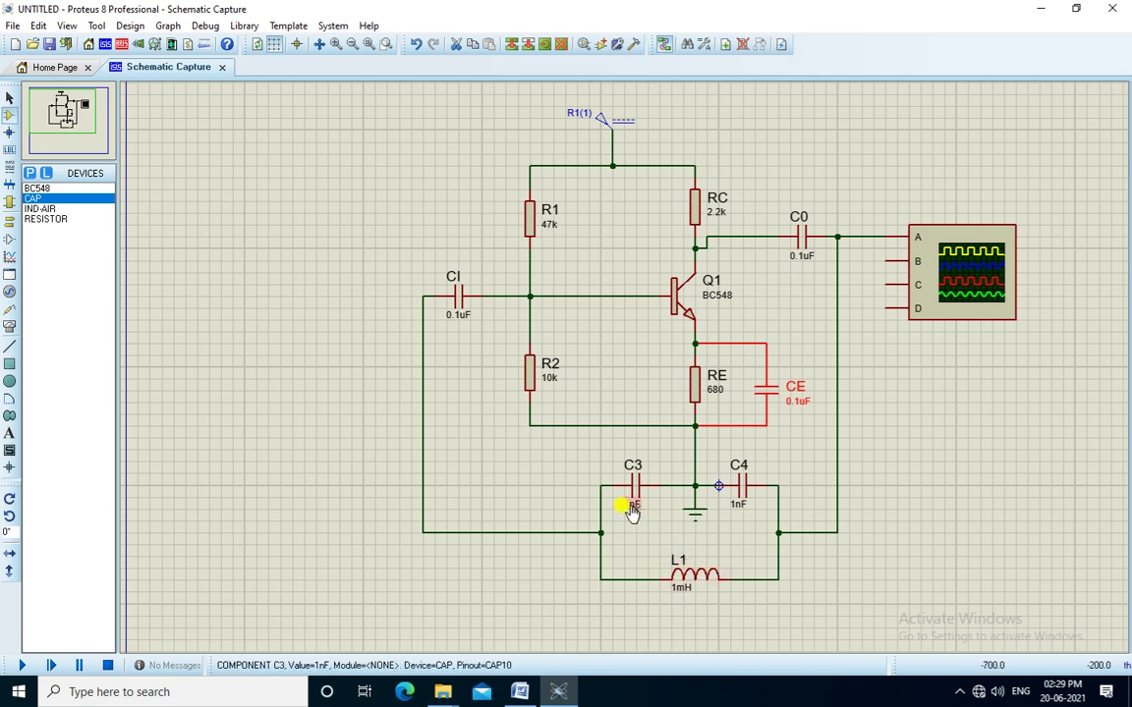
{"action": "double_click", "coordinate": [630, 505]}
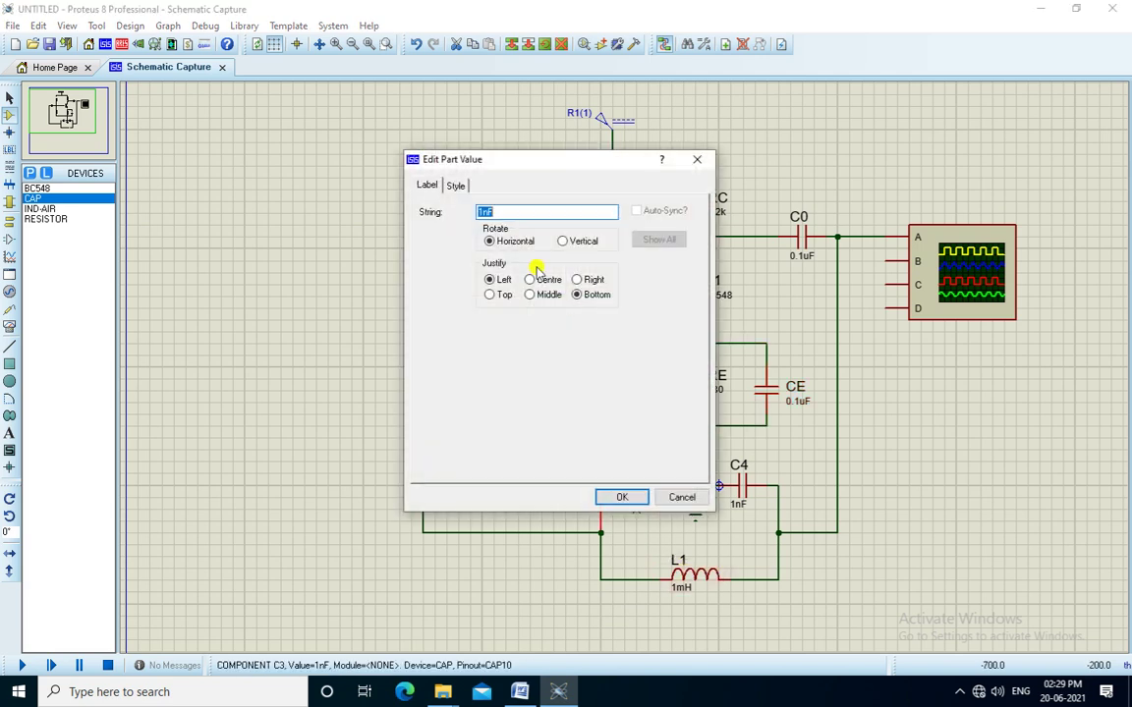
{"action": "key", "text": "End"}
{"action": "type", "text": "u"}
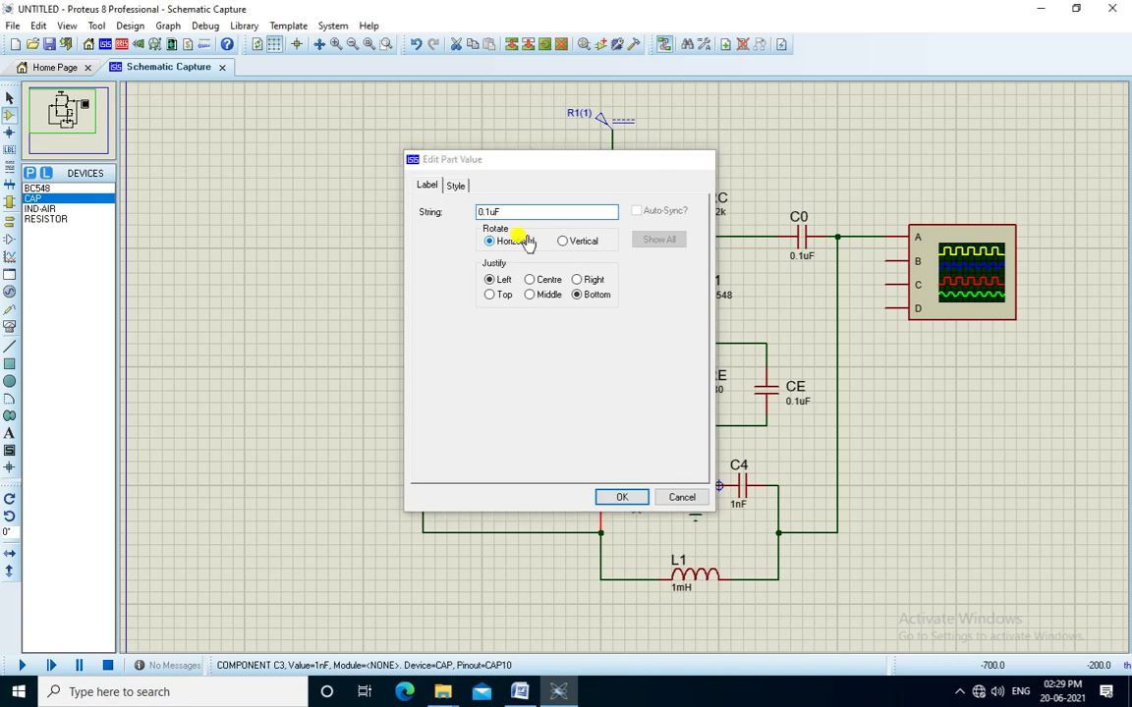
{"action": "key", "text": "Return"}
Step: Set C4 to 0.1uF and inductor L1 to 100uH
{"action": "double_click", "coordinate": [736, 509]}
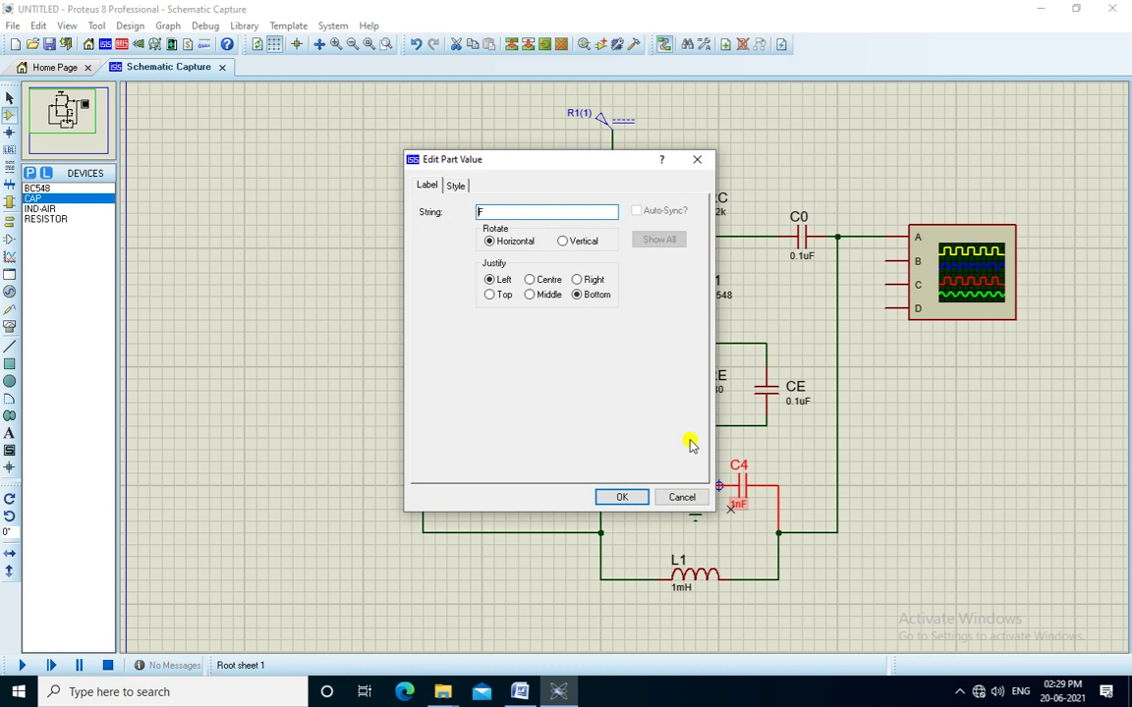
{"action": "type", "text": "0.1u"}
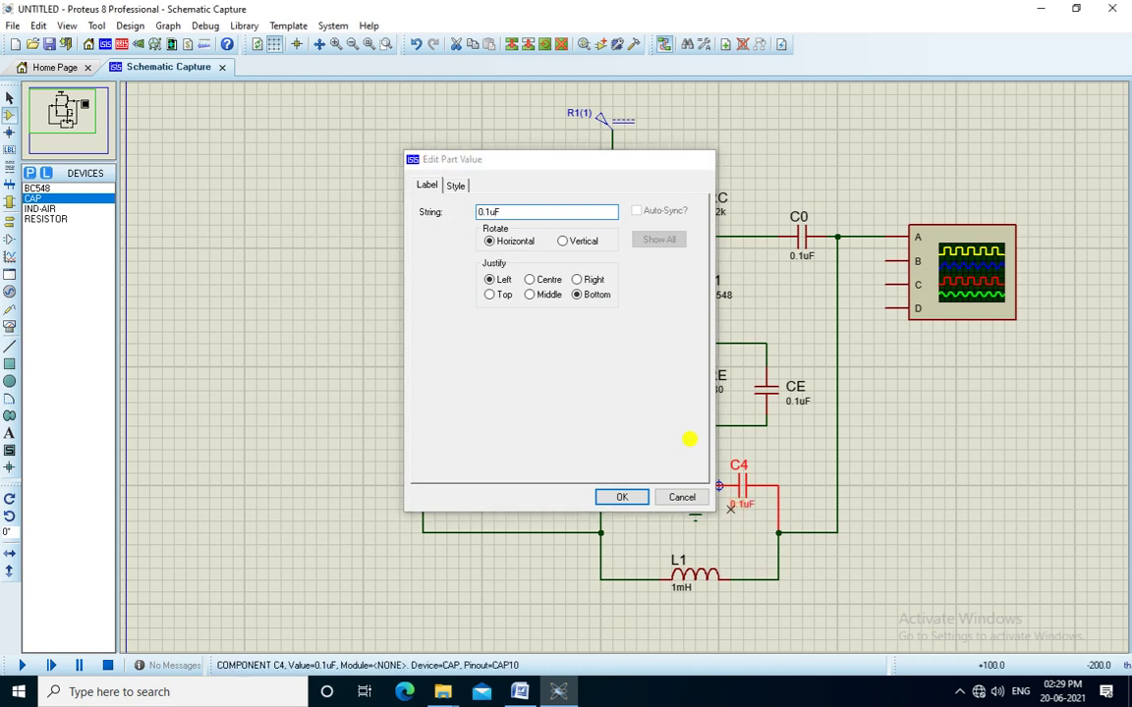
{"action": "key", "text": "Return"}
{"action": "double_click", "coordinate": [681, 589]}
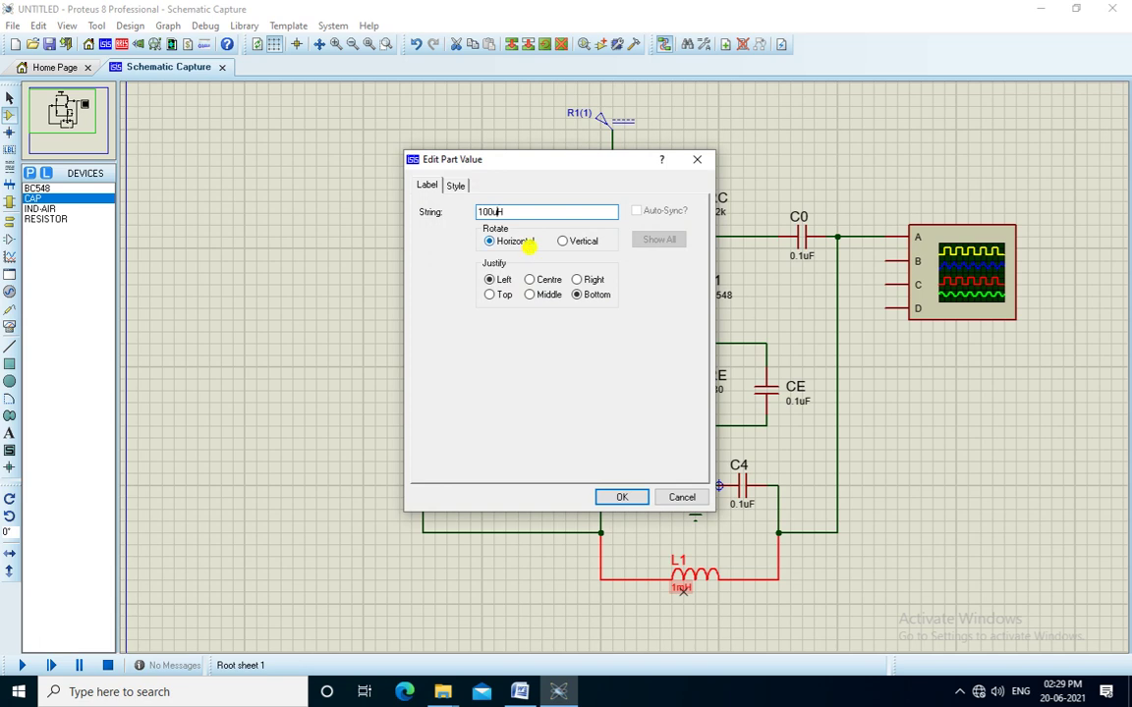
{"action": "key", "text": "Return"}
{"action": "left_click", "coordinate": [771, 299]}
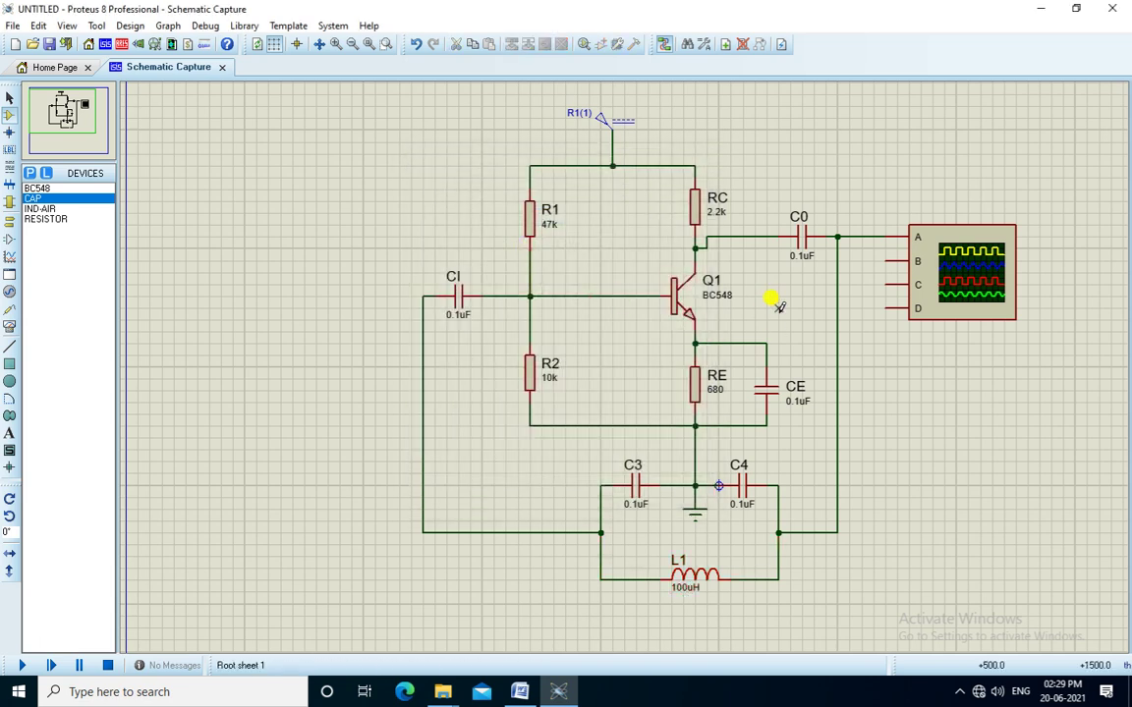
{"action": "double_click", "coordinate": [619, 128]}
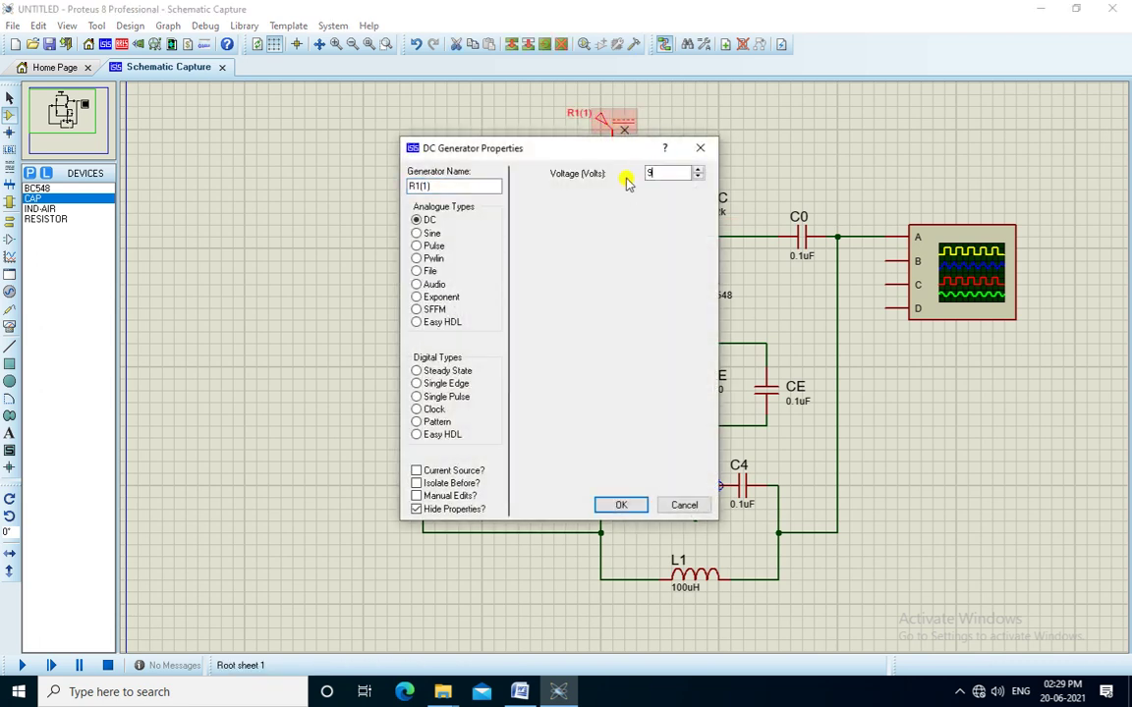
{"action": "key", "text": "Return"}
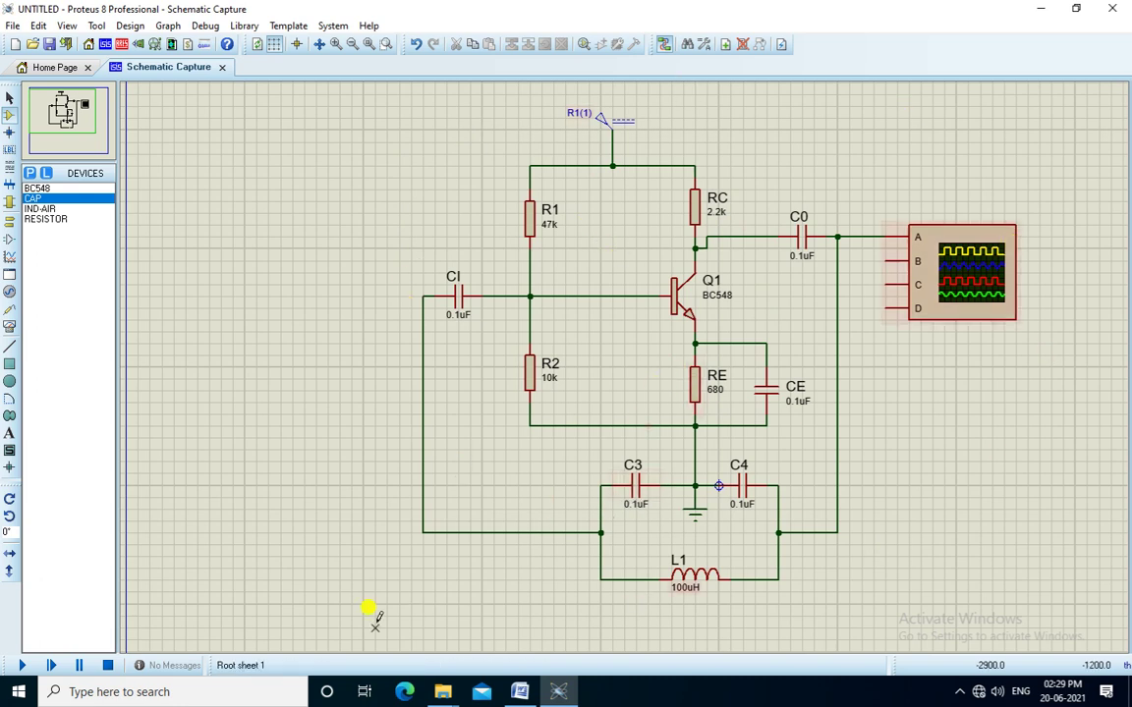
Step: Run the simulation, enlarging channel A's trace and shifting channel B's trace down on the scope
{"action": "left_click", "coordinate": [16, 667]}
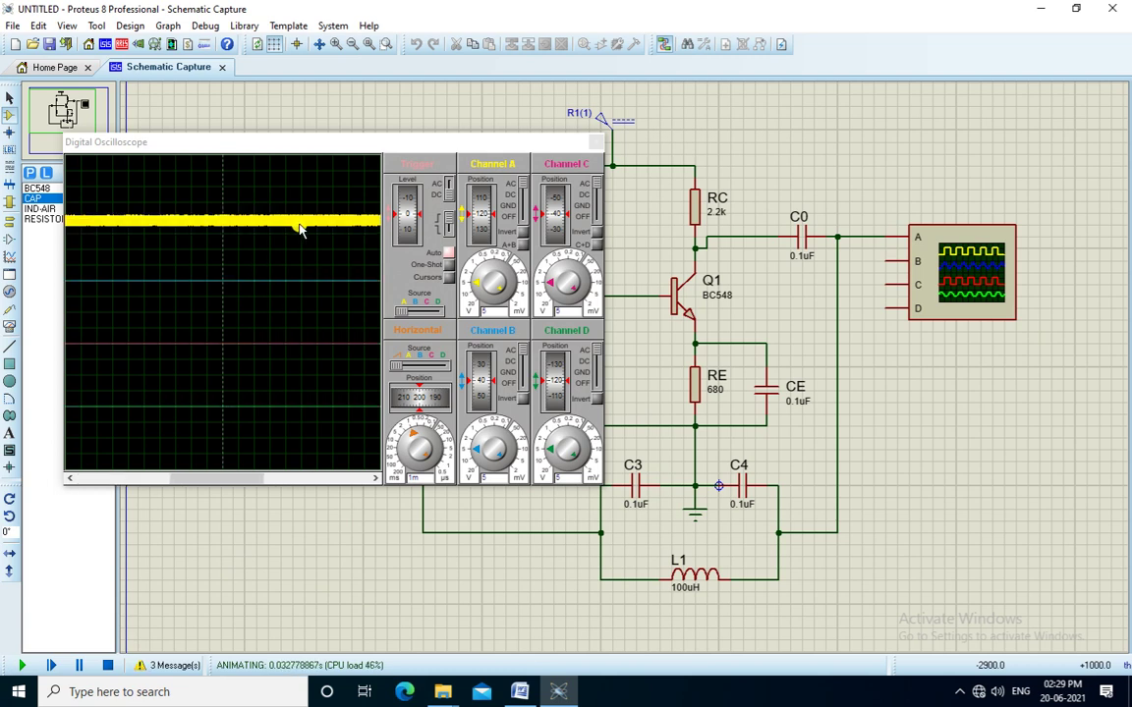
{"action": "scroll", "coordinate": [300, 227], "scroll_direction": "up", "scroll_amount": 5}
{"action": "scroll", "coordinate": [301, 228], "scroll_direction": "up", "scroll_amount": 1}
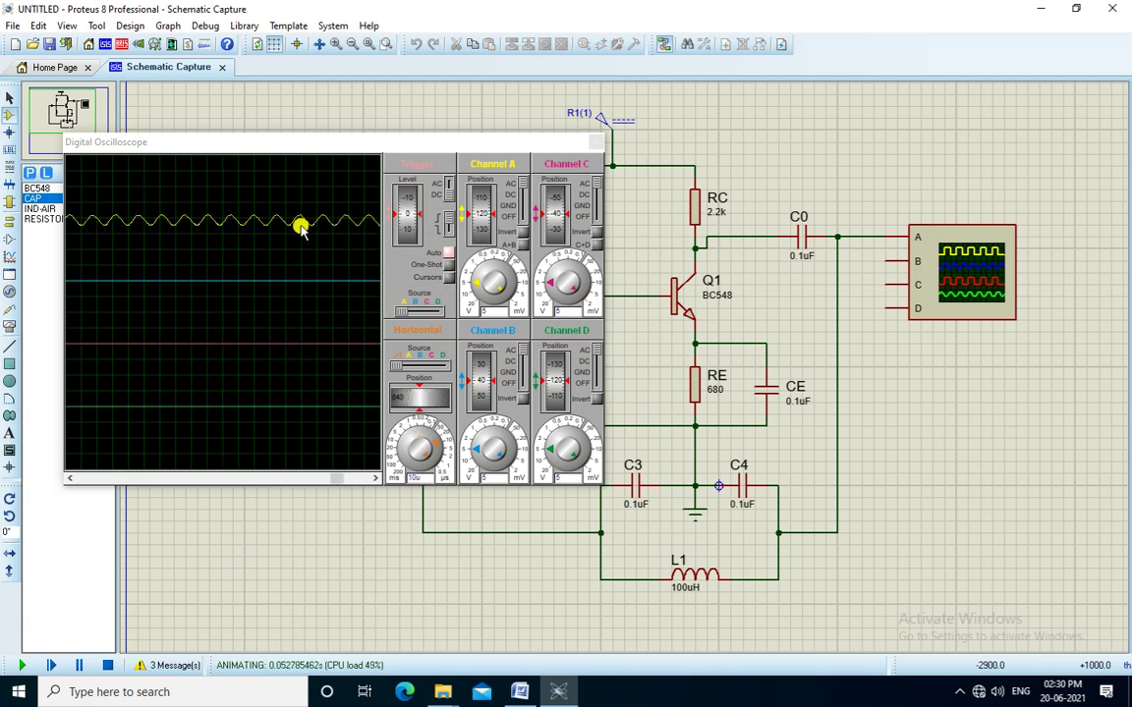
{"action": "left_click", "coordinate": [475, 275]}
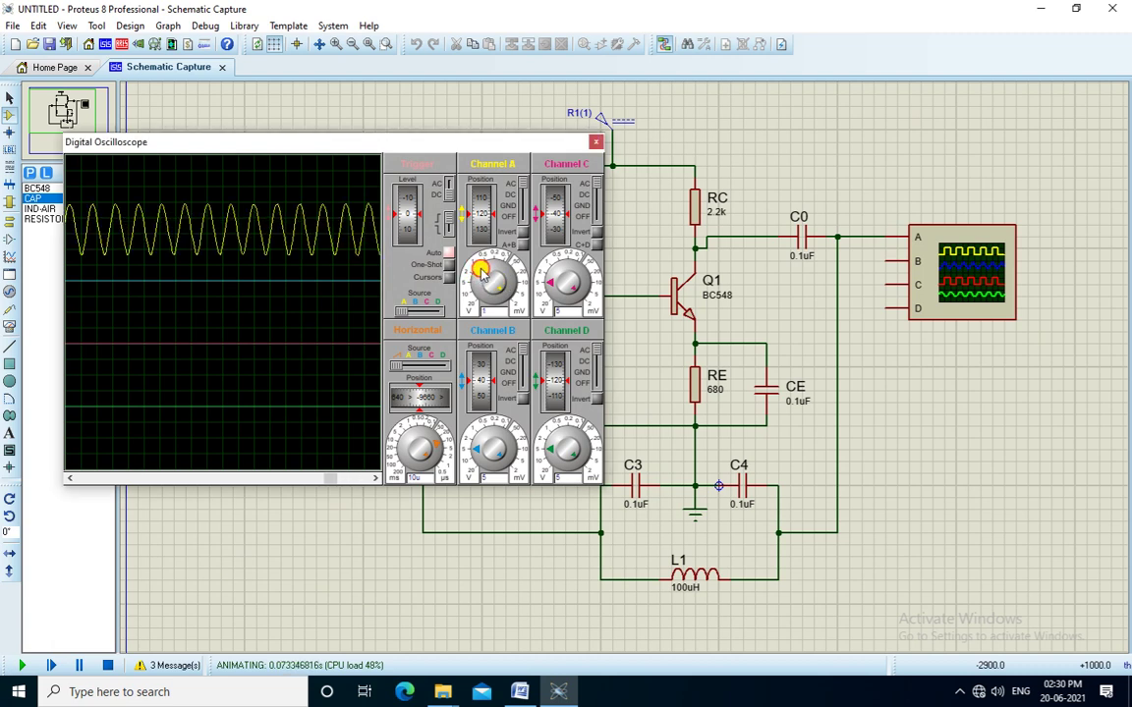
{"action": "scroll", "coordinate": [479, 264], "scroll_direction": "up", "scroll_amount": 2}
{"action": "scroll", "coordinate": [297, 216], "scroll_direction": "up", "scroll_amount": 2}
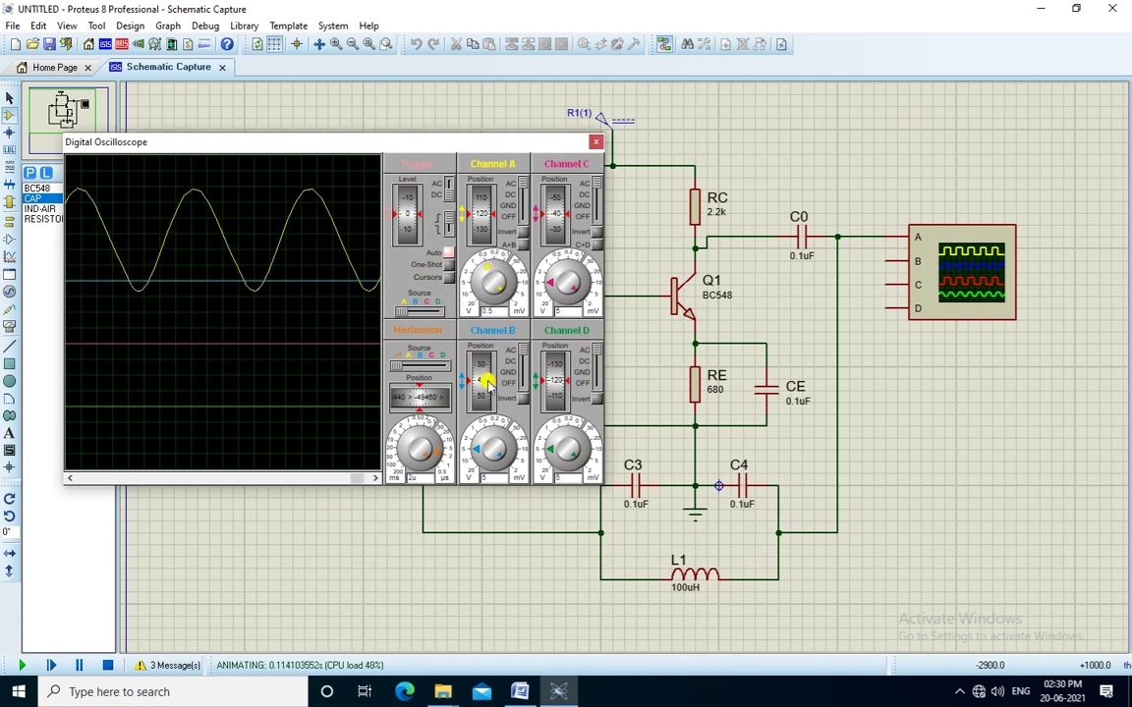
{"action": "mouse_move", "coordinate": [473, 367]}
{"action": "left_mouse_down"}
{"action": "mouse_move", "coordinate": [478, 409]}
{"action": "mouse_move", "coordinate": [487, 399]}
{"action": "left_mouse_up"}
{"action": "scroll", "coordinate": [550, 364], "scroll_direction": "down", "scroll_amount": 3}
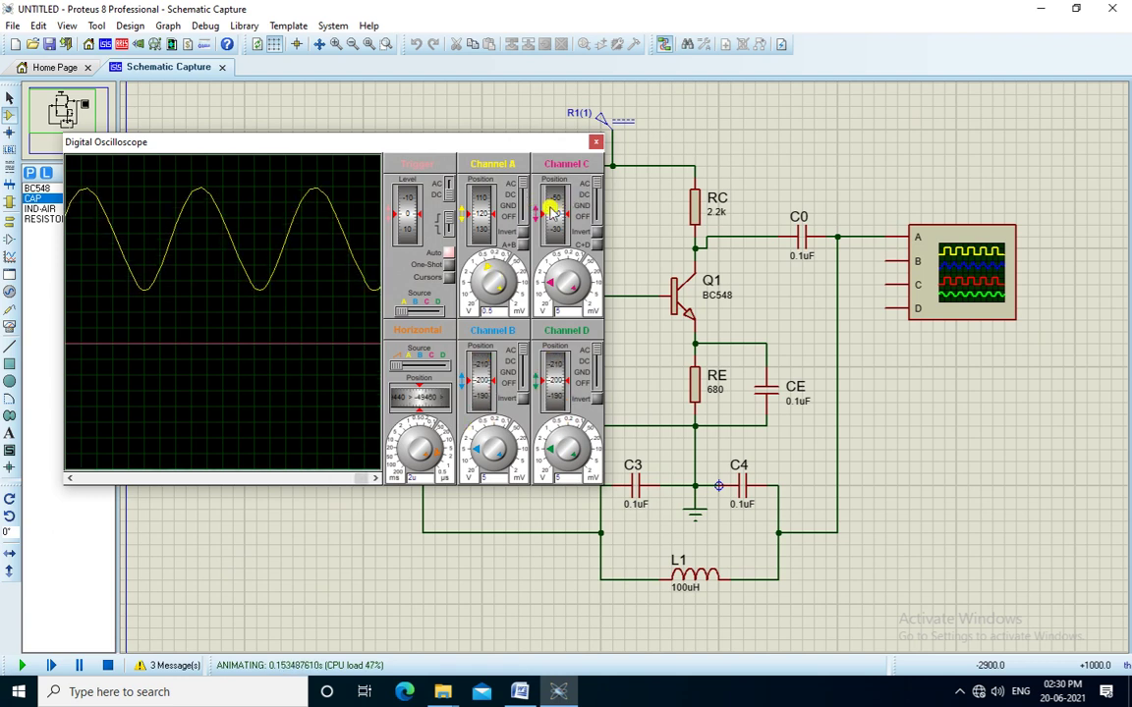
{"action": "scroll", "coordinate": [477, 201], "scroll_direction": "up", "scroll_amount": 2}
{"action": "scroll", "coordinate": [476, 206], "scroll_direction": "up", "scroll_amount": 5}
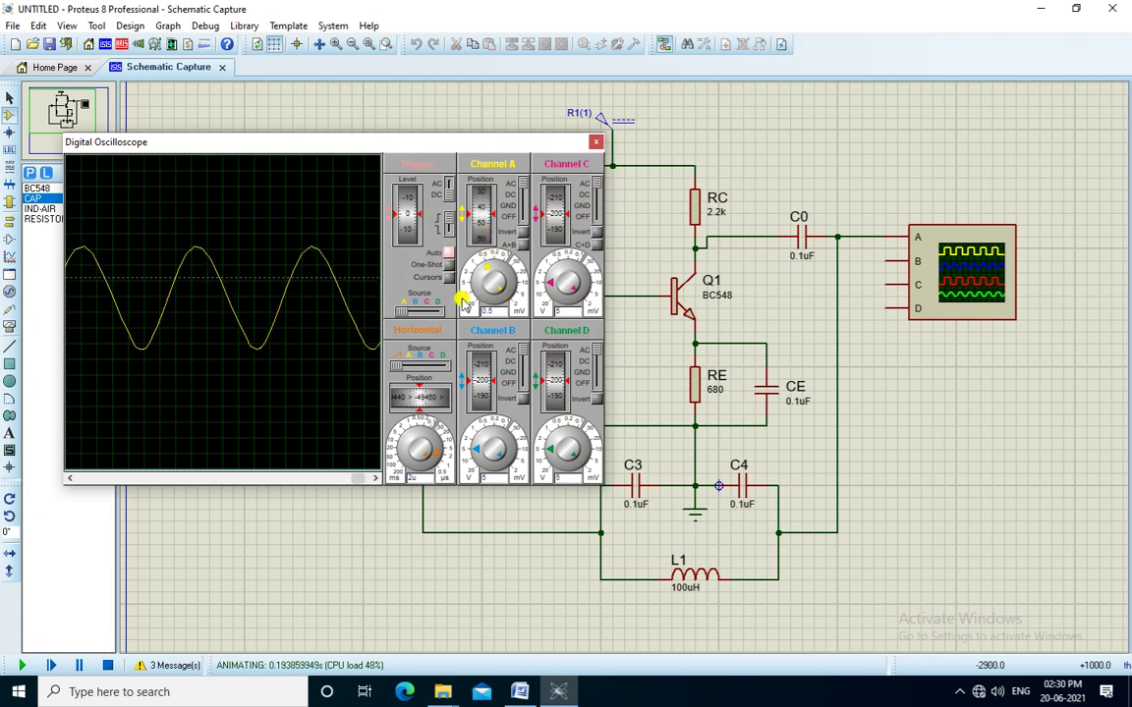
Step: Capture the sine wave as a single shot and bring the Word lab sheet forward
{"action": "left_click", "coordinate": [448, 264]}
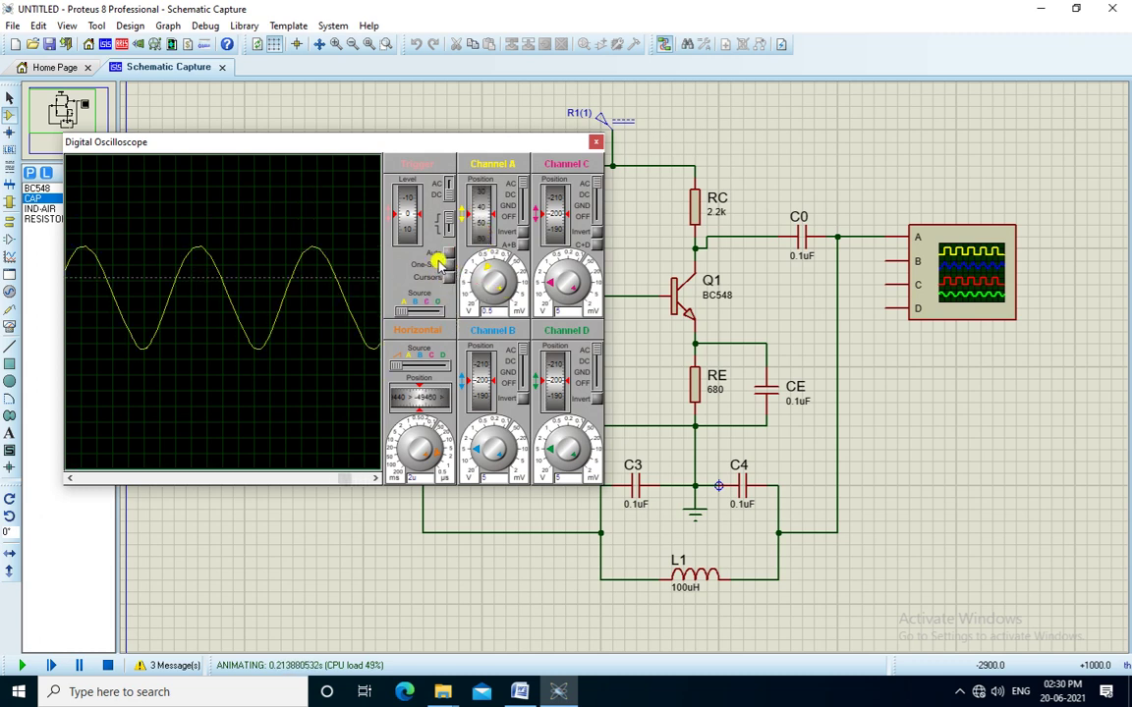
{"action": "scroll", "coordinate": [434, 401], "scroll_direction": "up", "scroll_amount": 2}
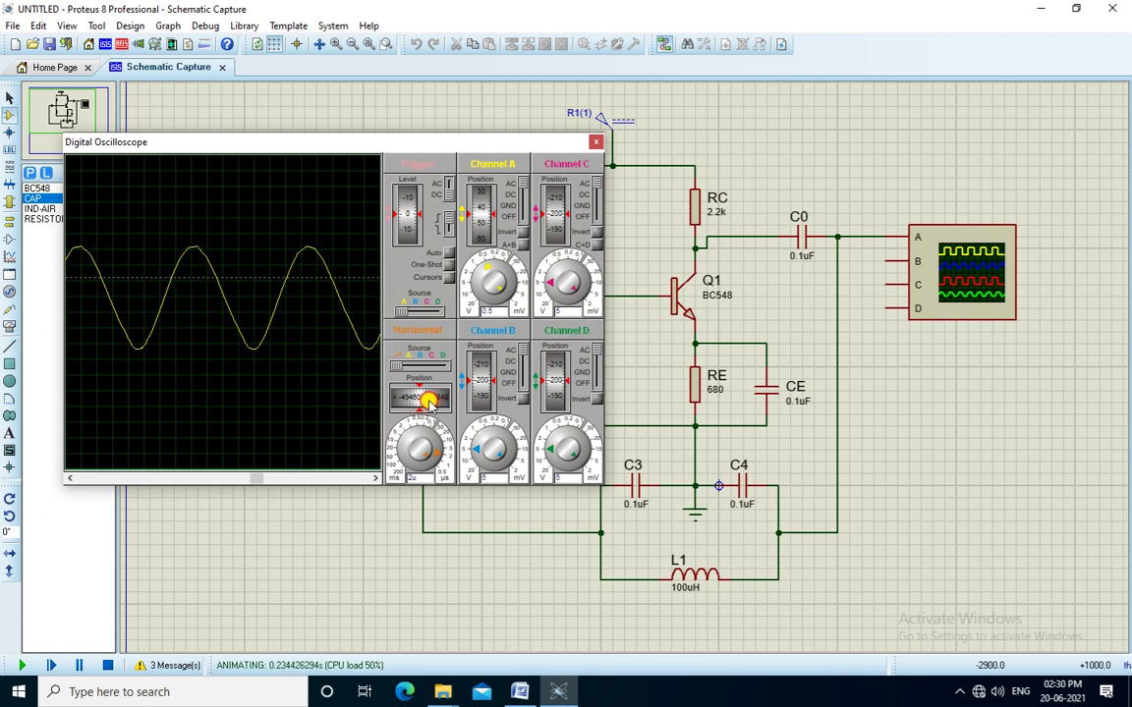
{"action": "scroll", "coordinate": [432, 401], "scroll_direction": "down", "scroll_amount": 1}
{"action": "scroll", "coordinate": [430, 403], "scroll_direction": "down", "scroll_amount": 1}
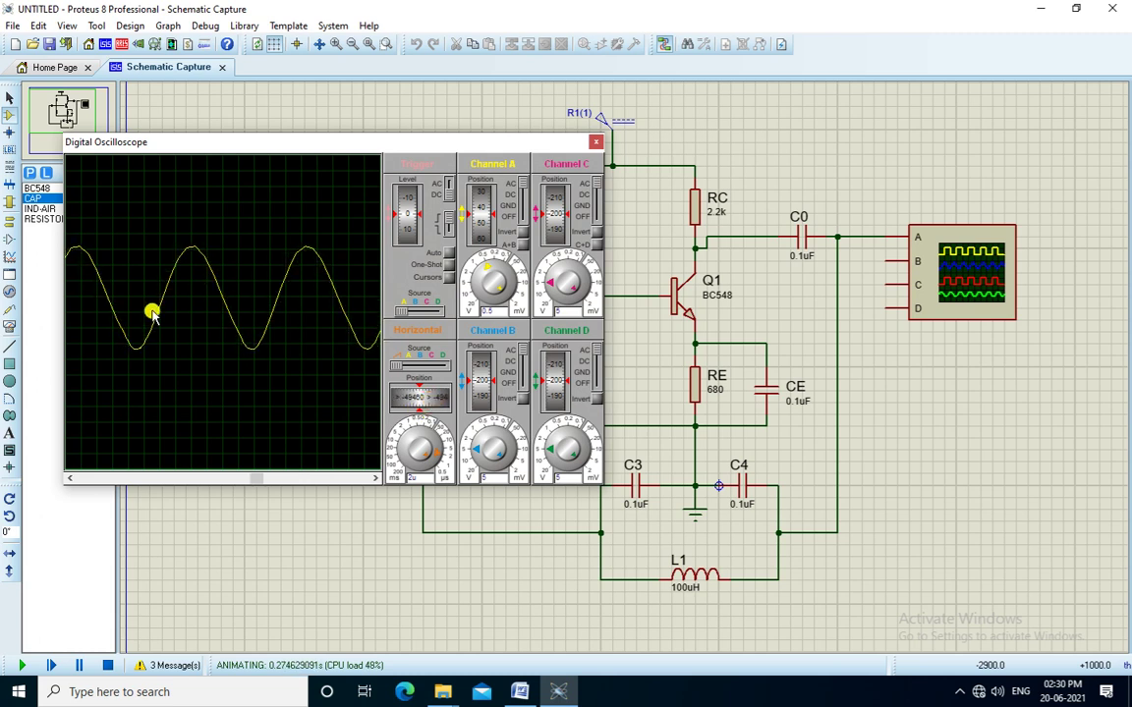
{"action": "left_click", "coordinate": [520, 691]}
Step: Find the λ x t formula in Observations and check the scope's time per division
{"action": "scroll", "coordinate": [651, 359], "scroll_direction": "down", "scroll_amount": 9}
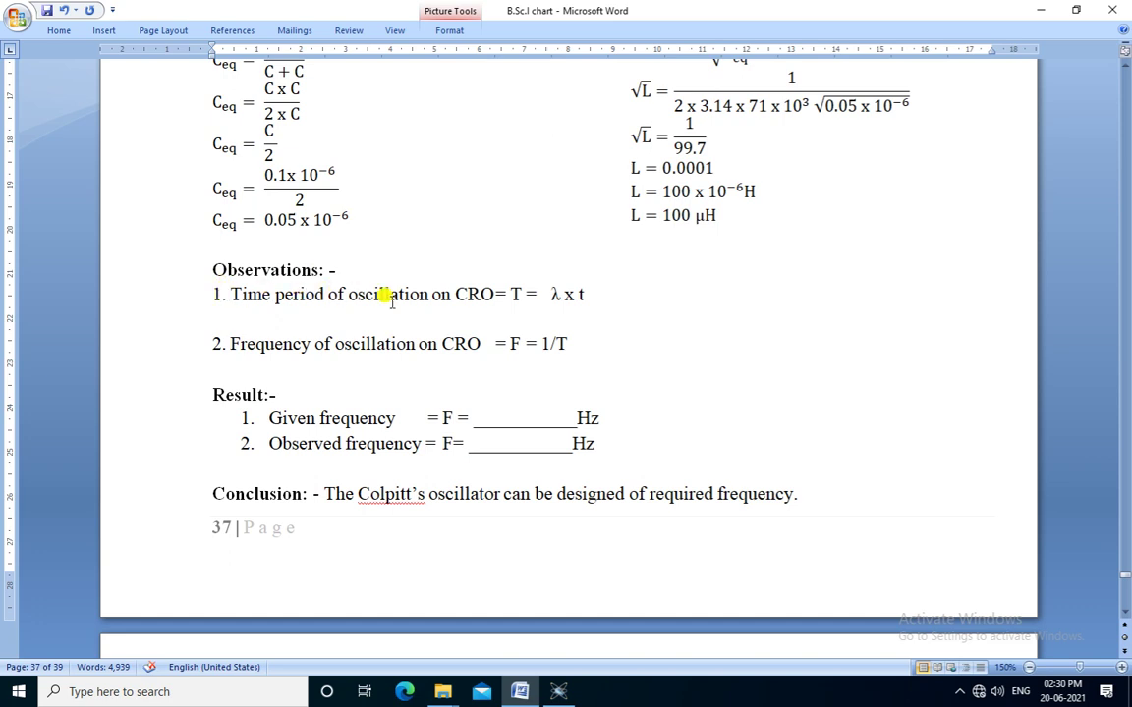
{"action": "double_click", "coordinate": [554, 300]}
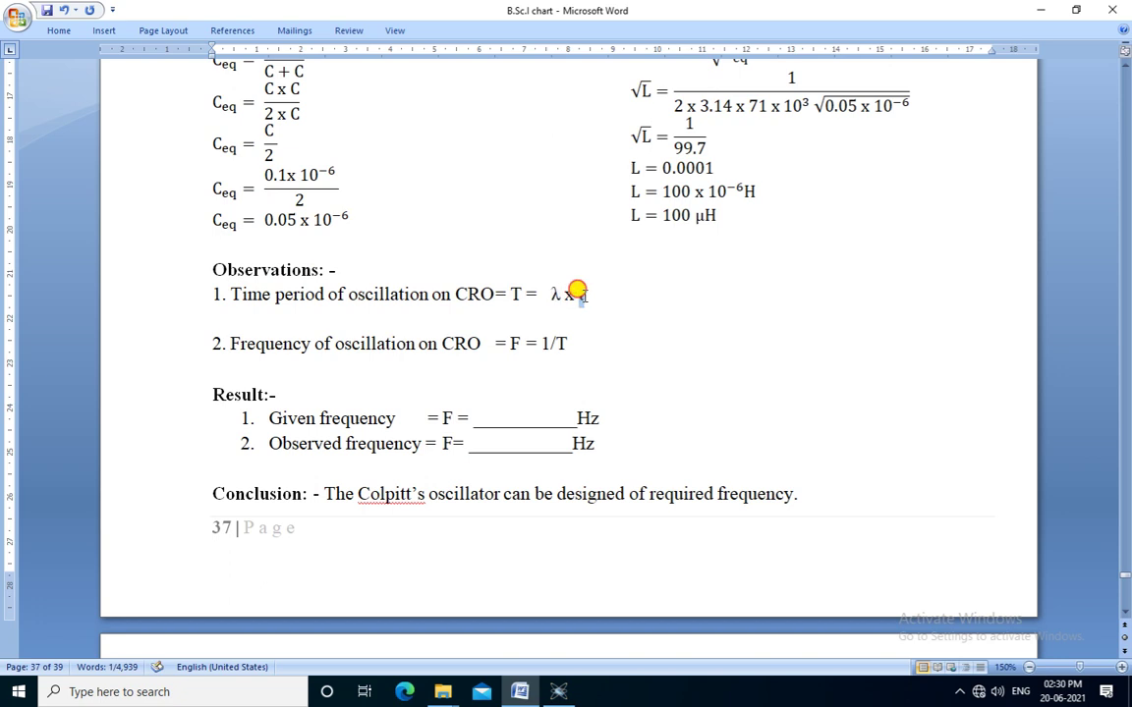
{"action": "left_click_drag", "start_coordinate": [562, 293], "coordinate": [545, 287]}
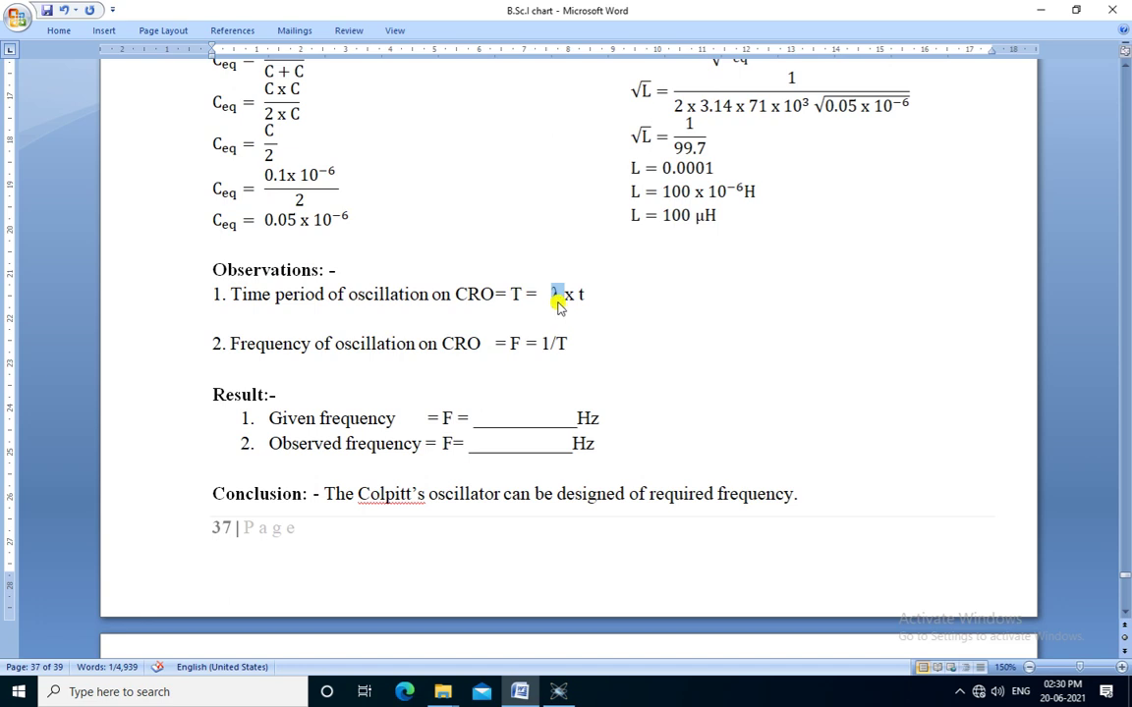
{"action": "key", "text": "alt+Tab"}
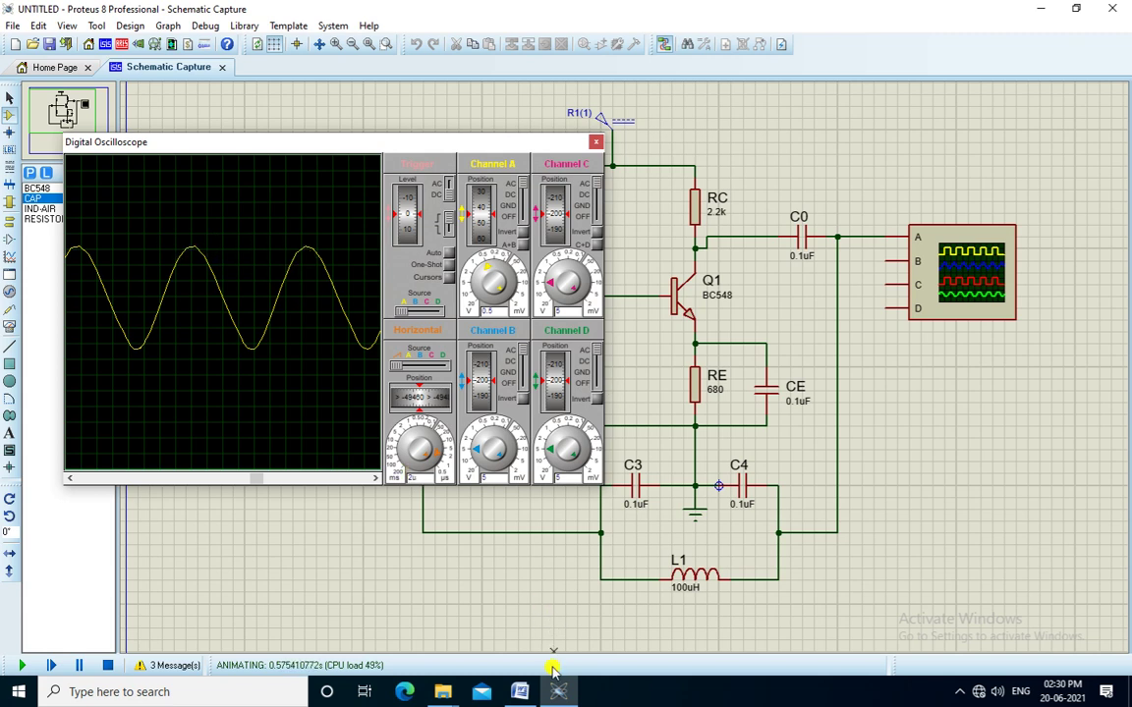
{"action": "left_click", "coordinate": [408, 475]}
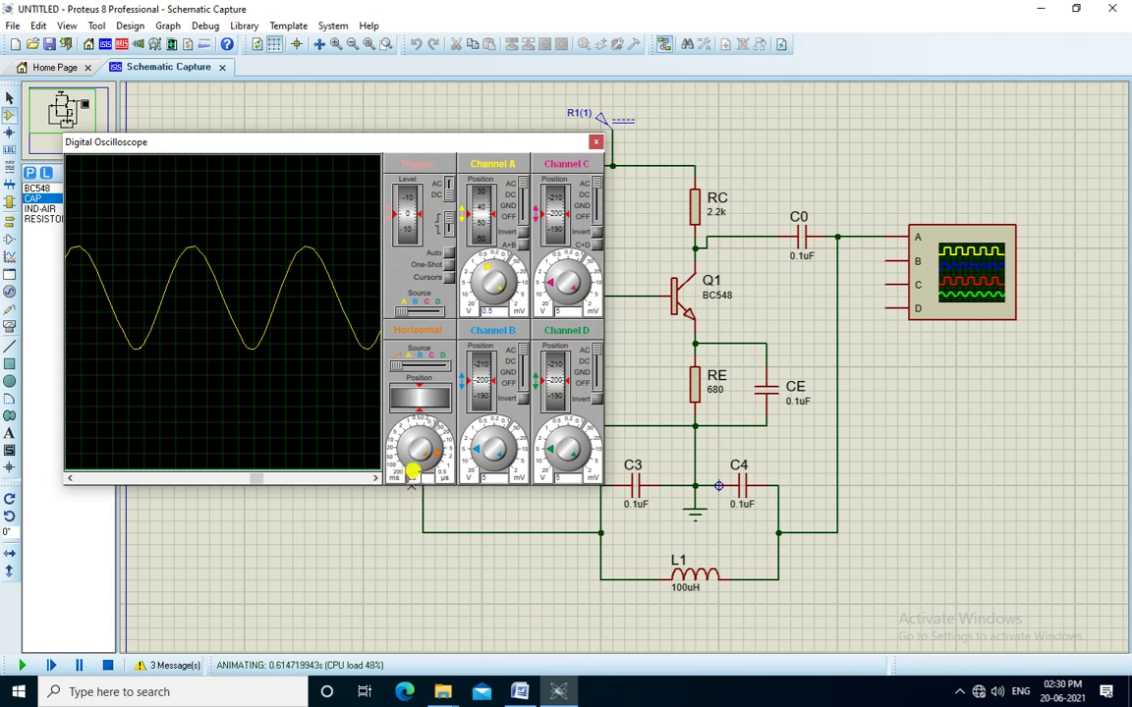
{"action": "key", "text": "alt+Tab"}
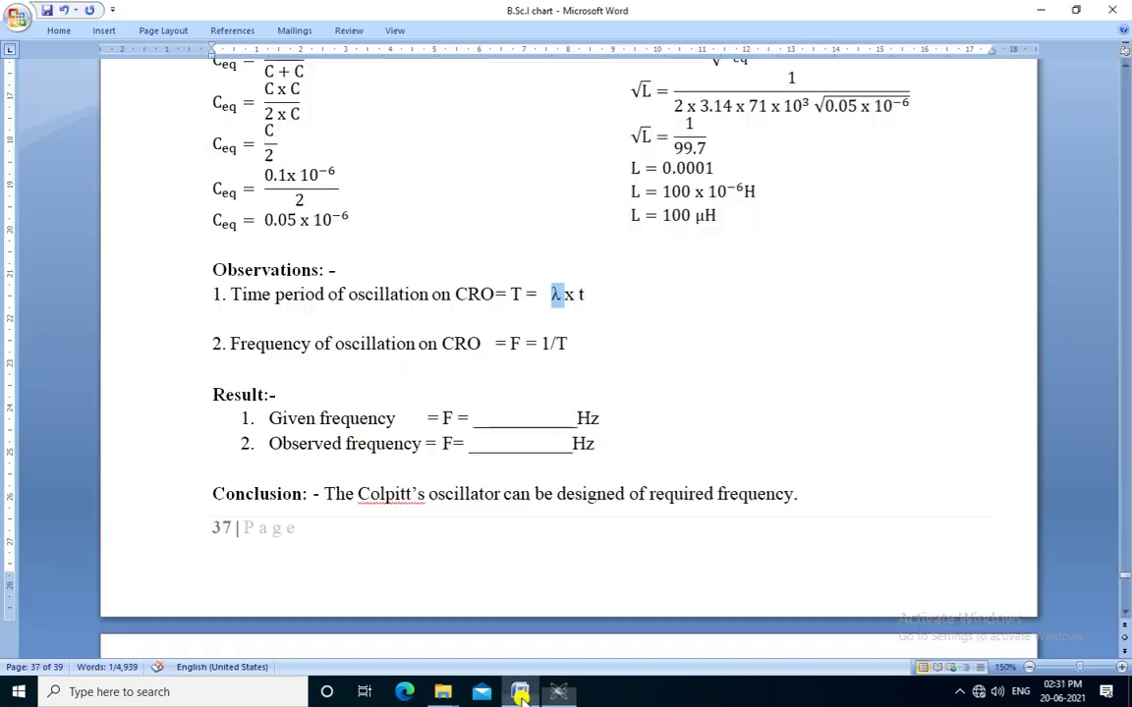
Step: Complete the time-period line as λ x t = 7 x 2 usec = 14 usec
{"action": "type", "text": "= "}
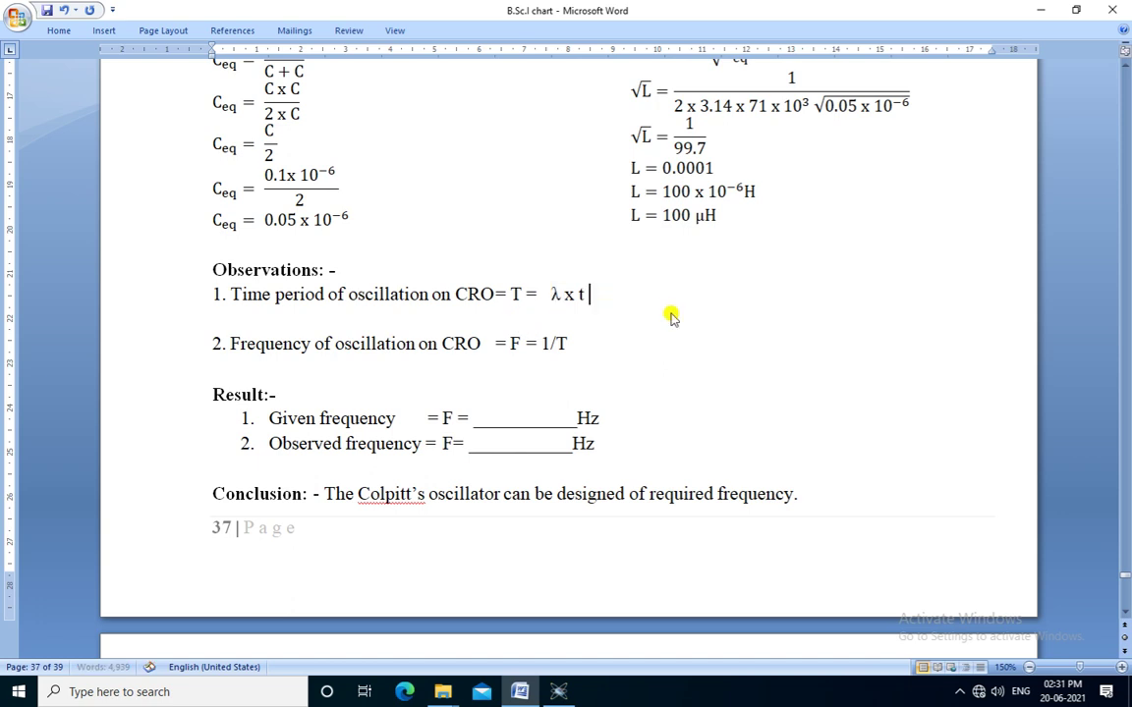
{"action": "type", "text": "7 x 2"}
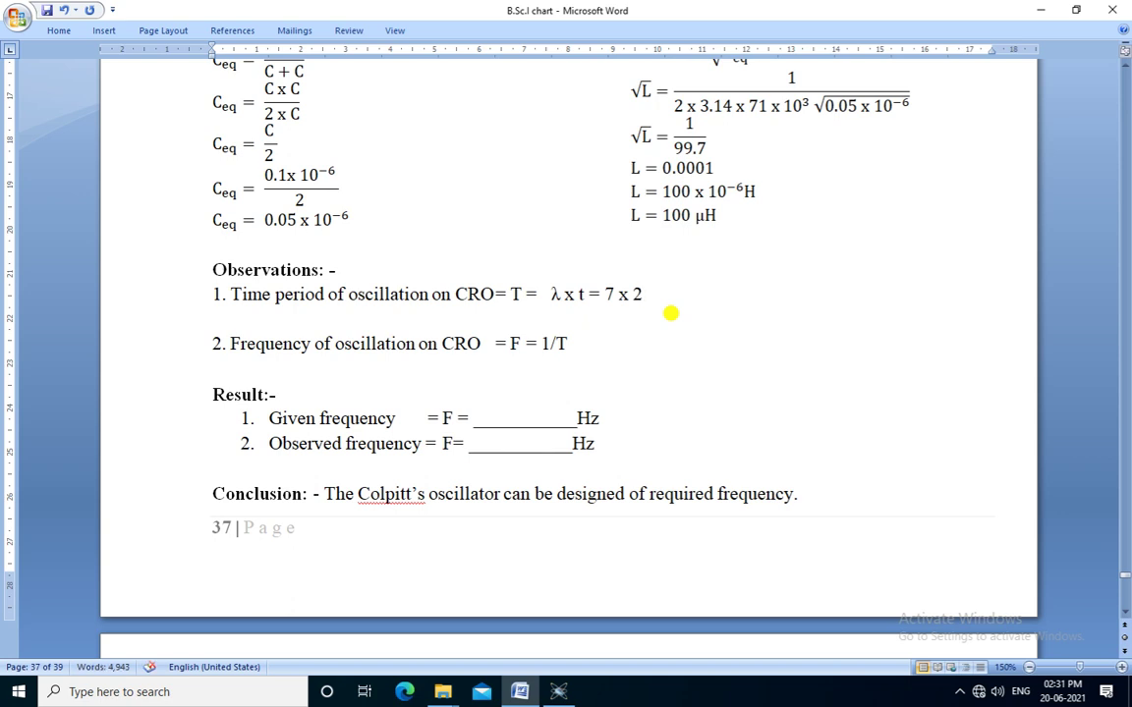
{"action": "type", "text": "us"}
{"action": "key", "text": "Left"}
{"action": "key", "text": "Left"}
{"action": "key", "text": "Left"}
{"action": "key", "text": "Left"}
{"action": "key", "text": "Right"}
{"action": "key", "text": "Right"}
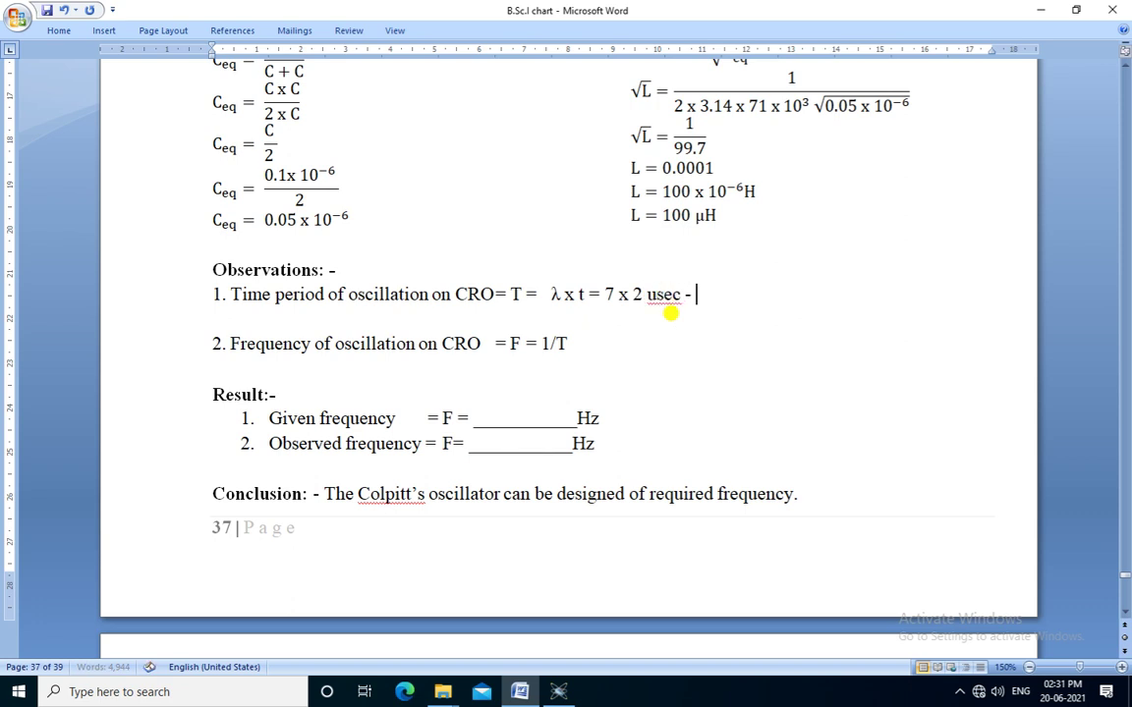
{"action": "key", "text": "BackSpace"}
{"action": "key", "text": "BackSpace"}
{"action": "type", "text": "= 14 usec"}
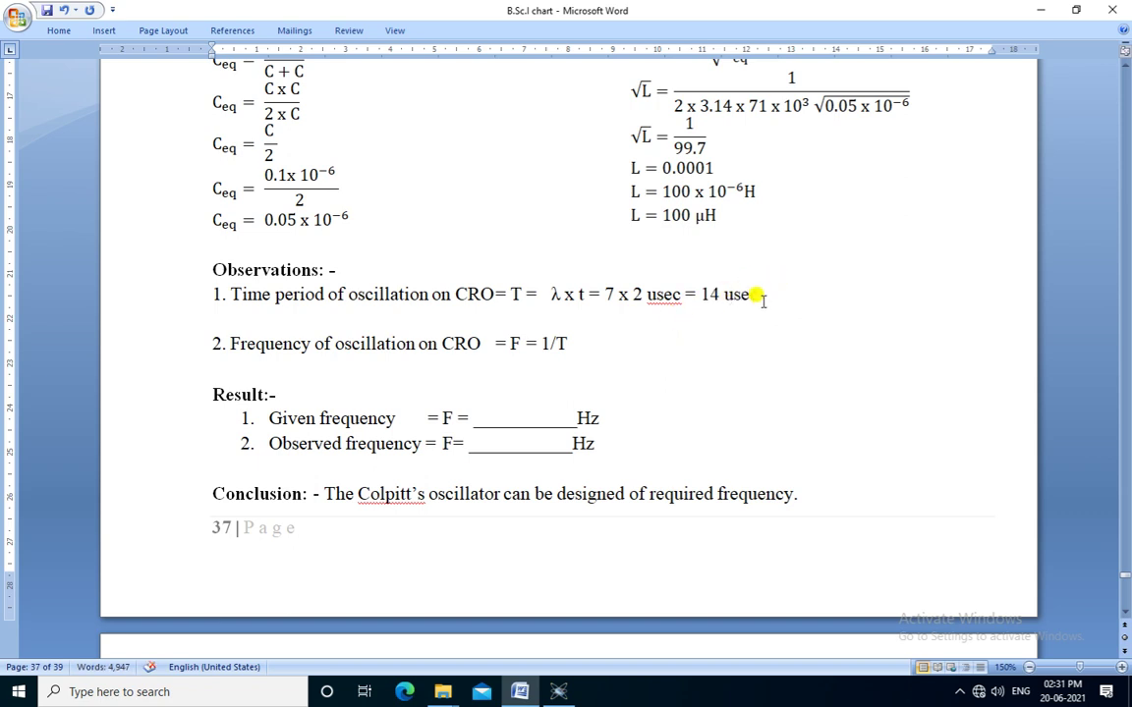
{"action": "left_click_drag", "start_coordinate": [758, 296], "coordinate": [703, 301]}
{"action": "left_click_drag", "start_coordinate": [569, 338], "coordinate": [527, 329]}
Step: Extend the frequency line to F = 1/T = 1/ 14 x10⁻⁶ sec = 1000000/14 =, superscripting -6
{"action": "left_click", "coordinate": [570, 341]}
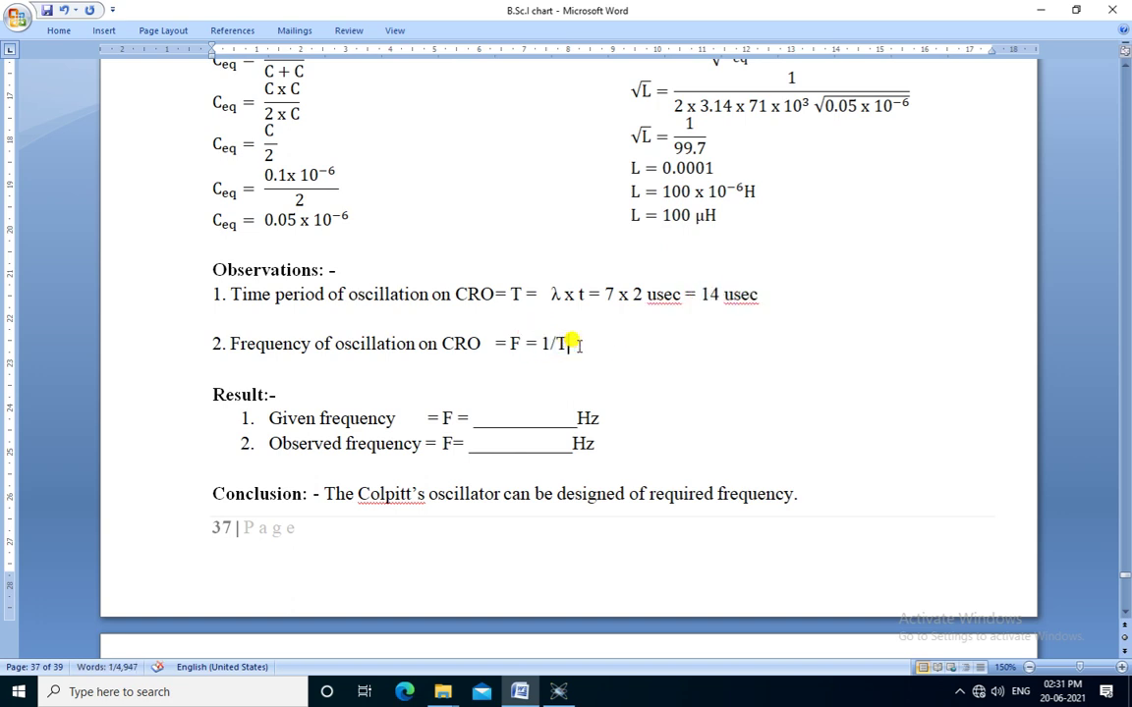
{"action": "type", "text": "="}
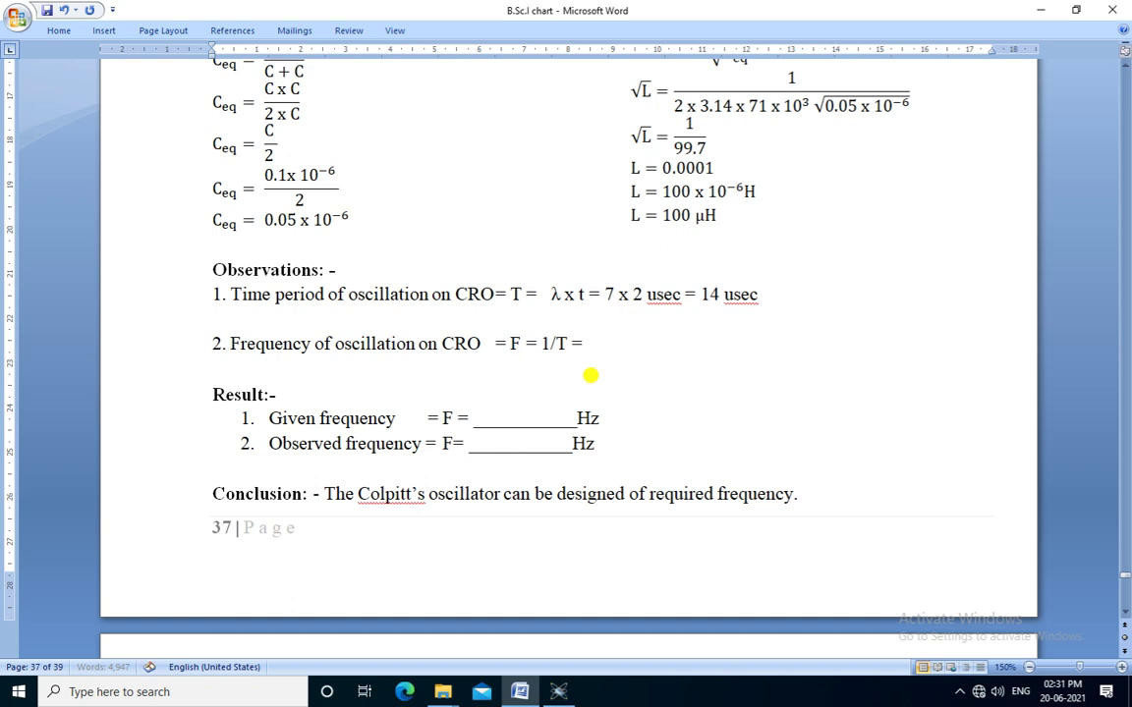
{"action": "type", "text": " 1/ 14 x"}
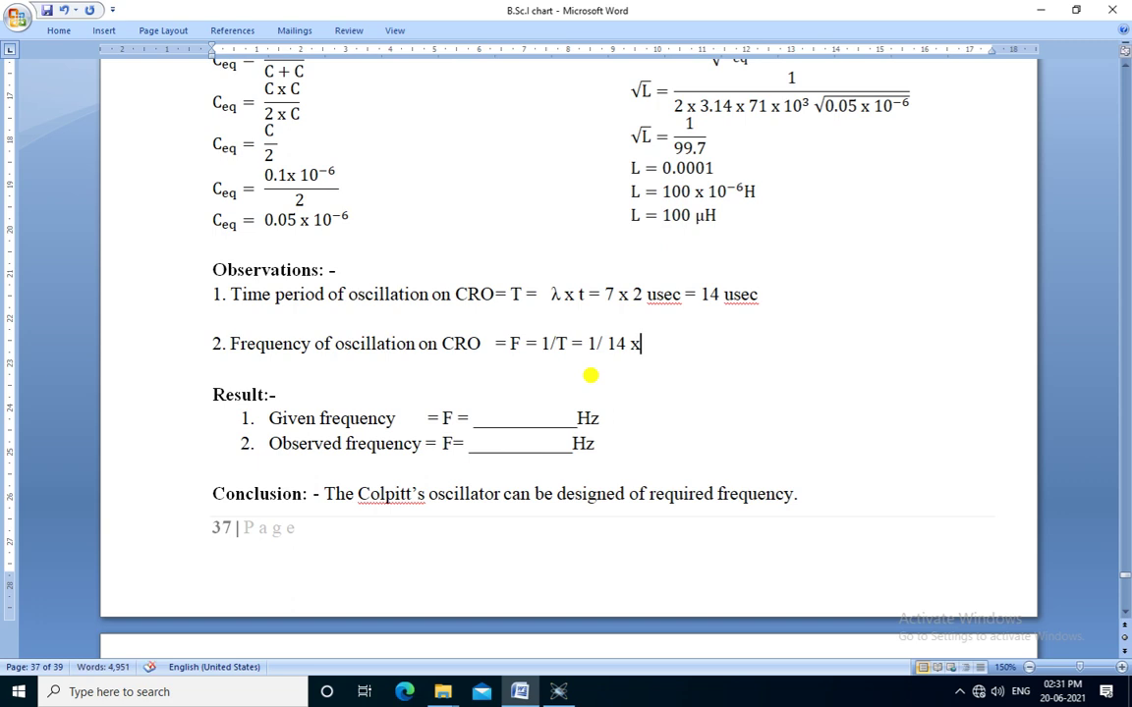
{"action": "type", "text": "10"}
{"action": "left_click", "coordinate": [59, 30]}
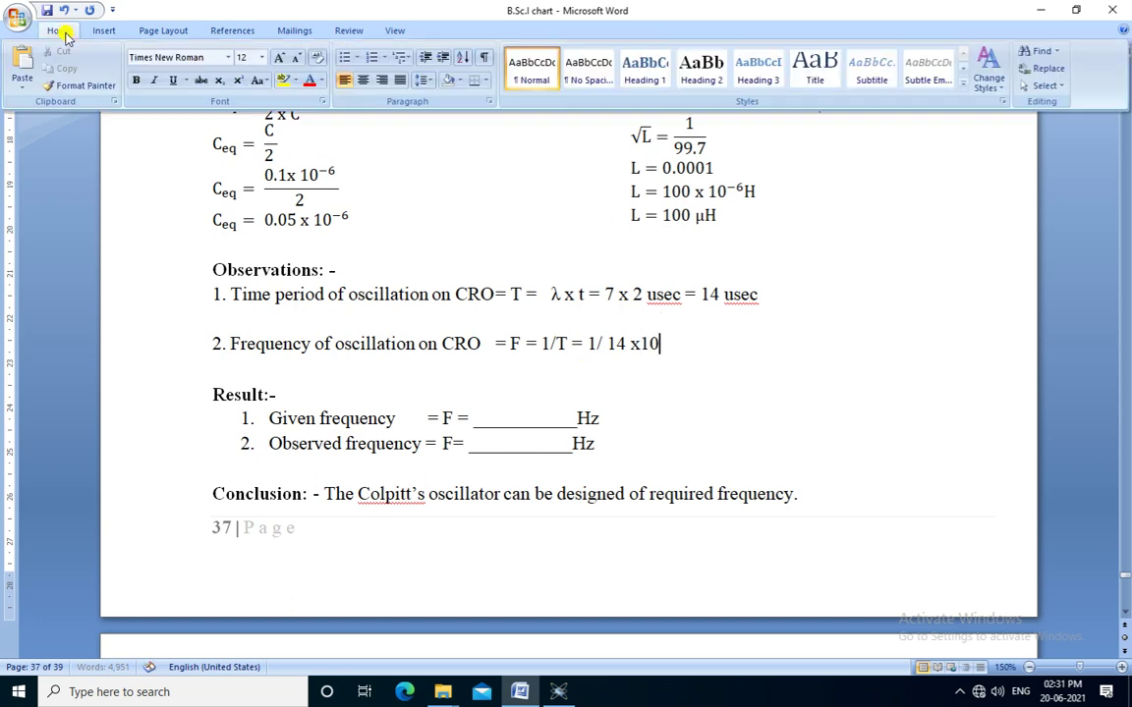
{"action": "left_click", "coordinate": [238, 82]}
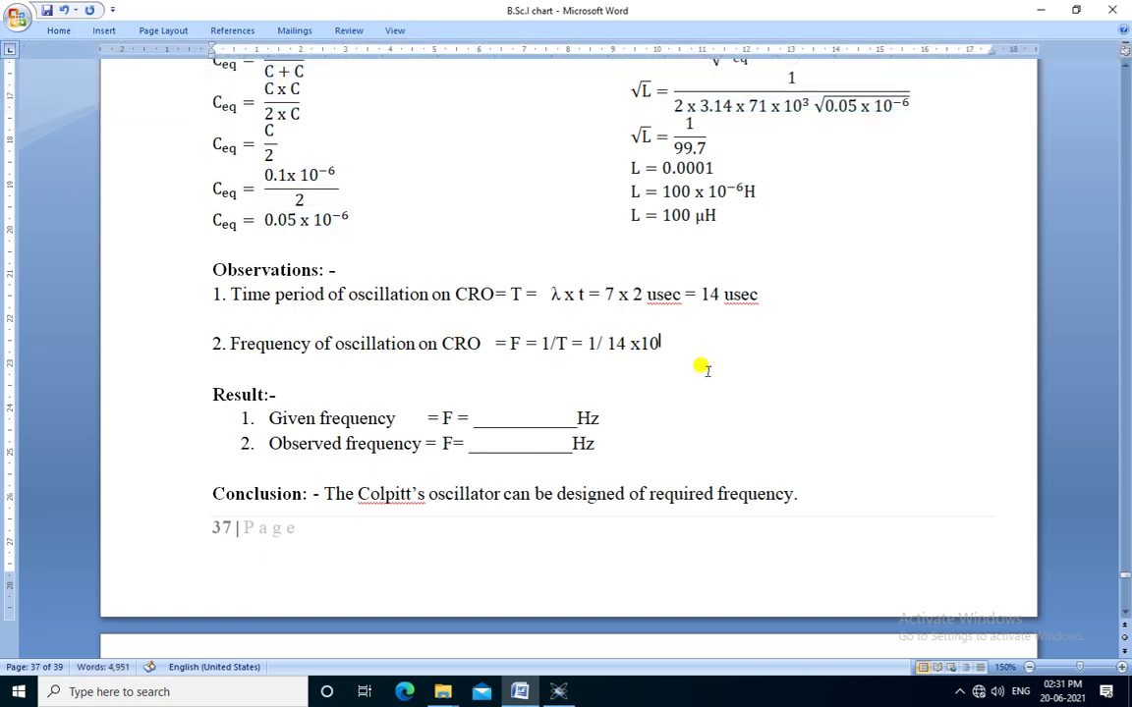
{"action": "type", "text": "-6"}
{"action": "left_click", "coordinate": [59, 31]}
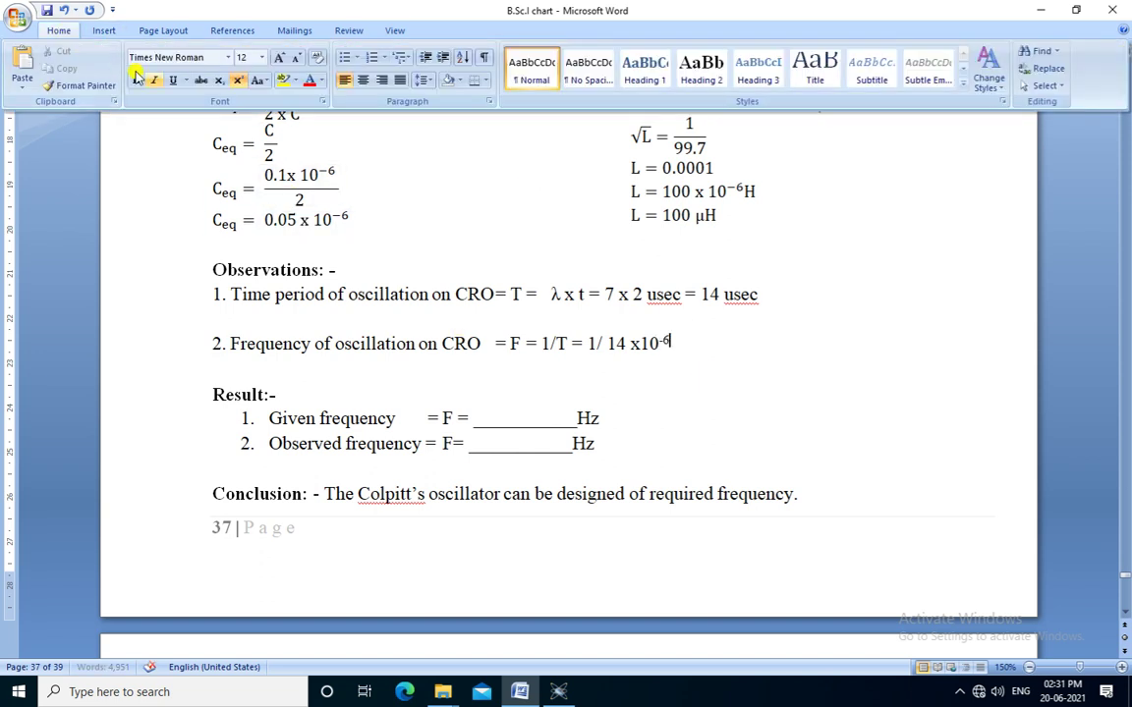
{"action": "left_click", "coordinate": [236, 81]}
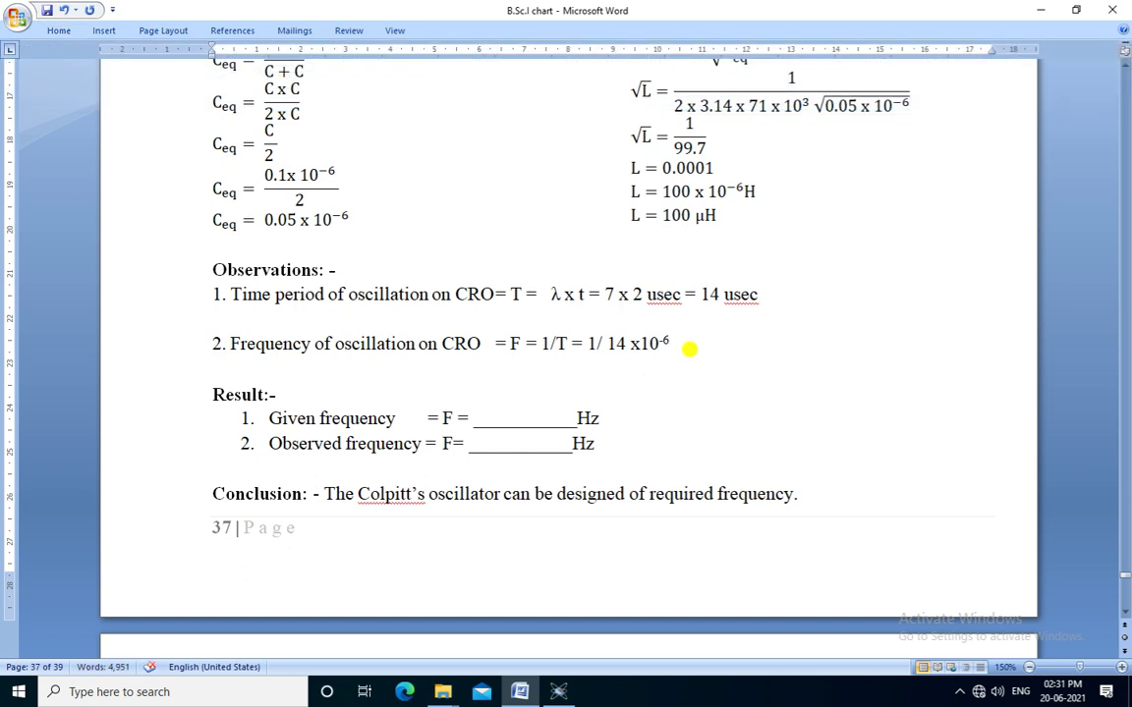
{"action": "type", "text": "sec = 1000"}
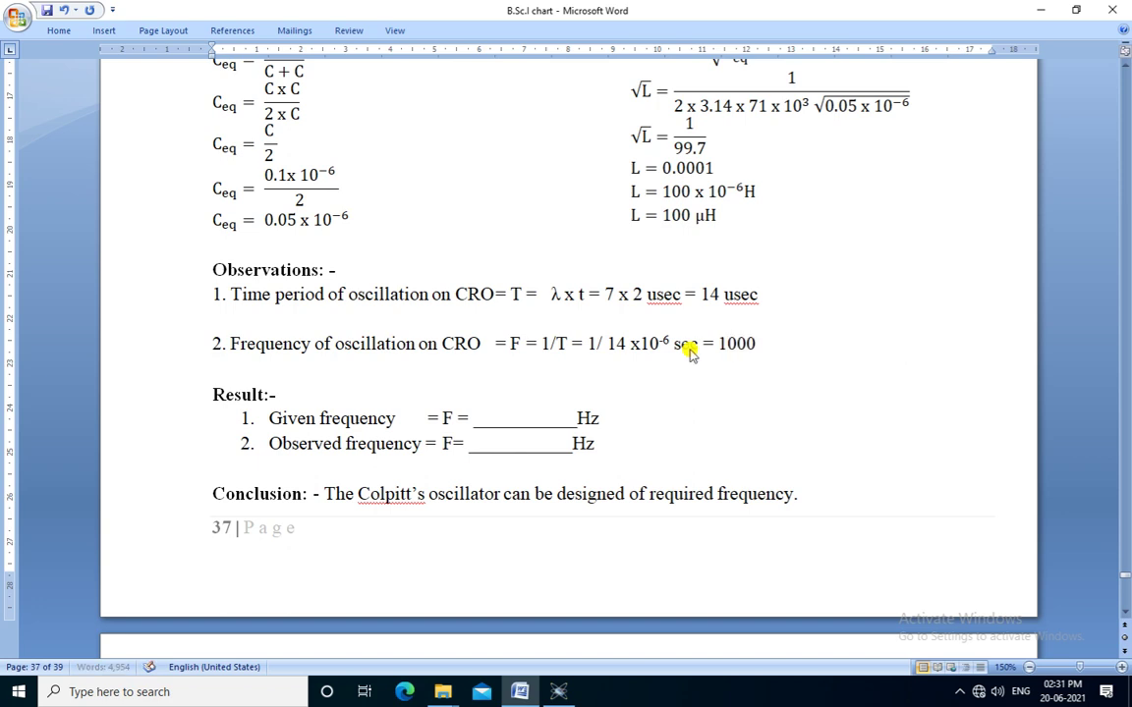
{"action": "type", "text": "000/14 ="}
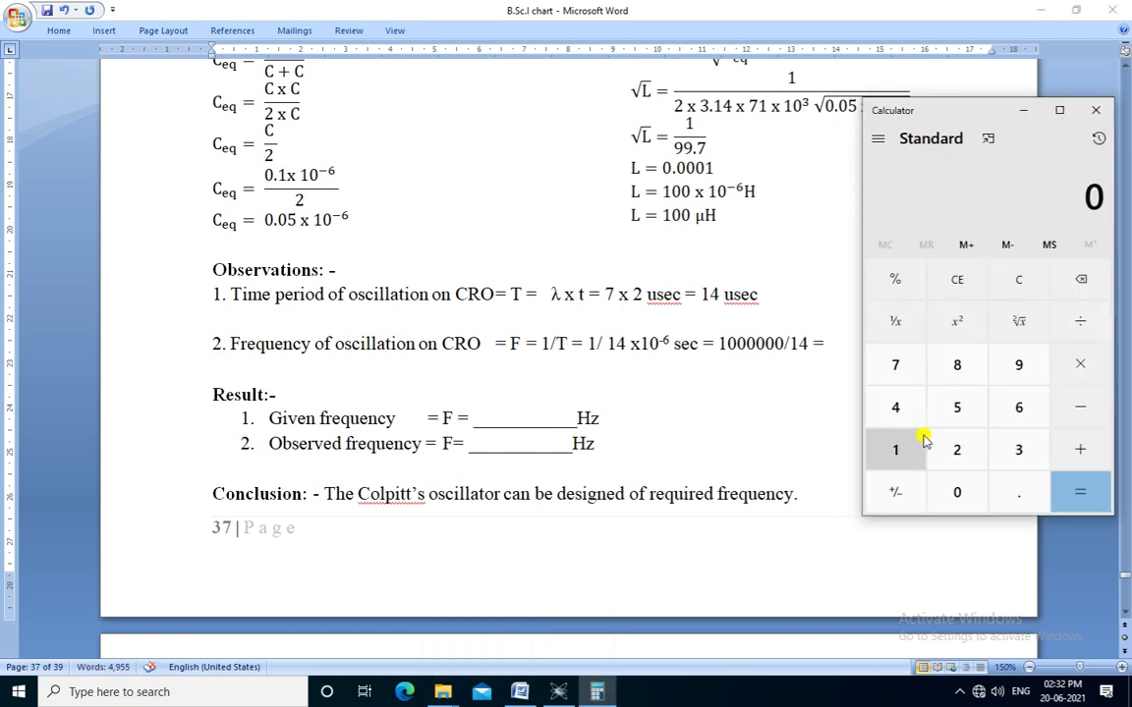
Step: Compute 1000000/14 in Calculator, giving 71,428.57
{"action": "type", "text": "1000"}
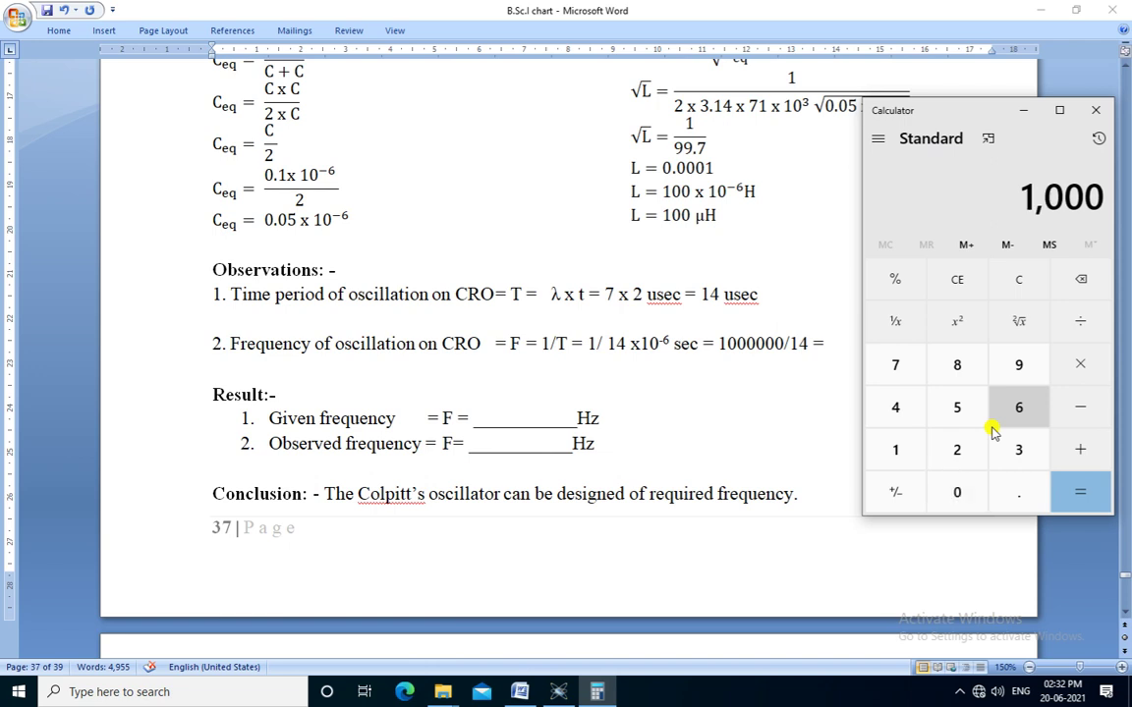
{"action": "type", "text": "000"}
{"action": "type", "text": "/14"}
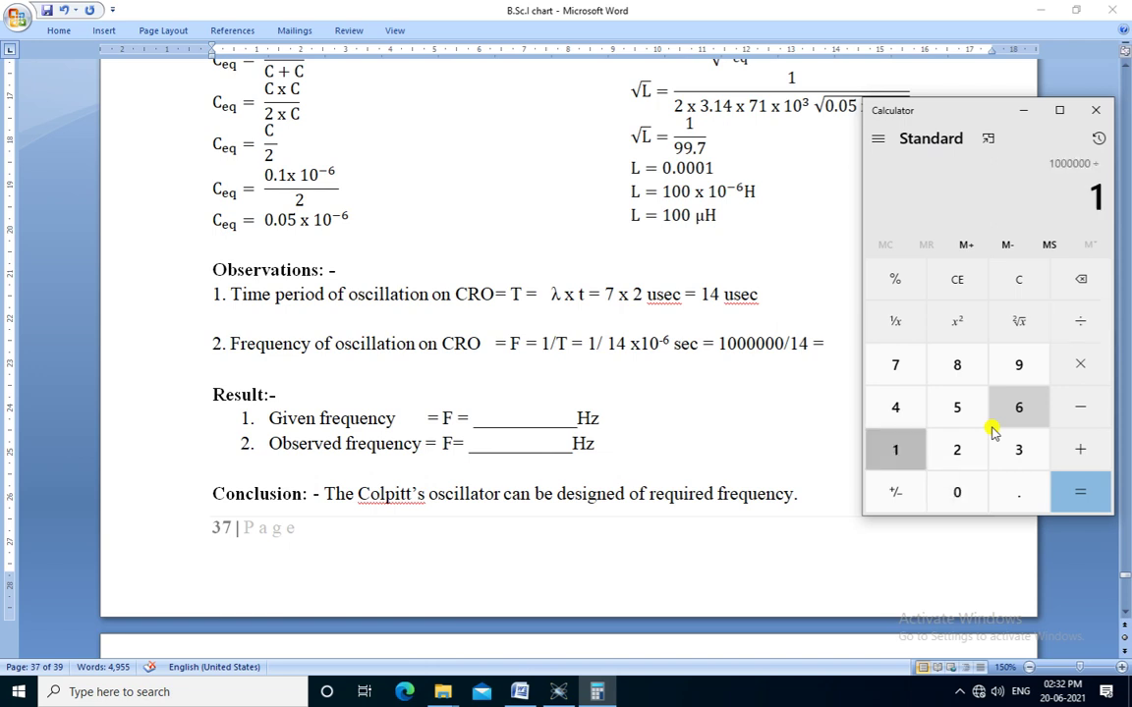
{"action": "key", "text": "Return"}
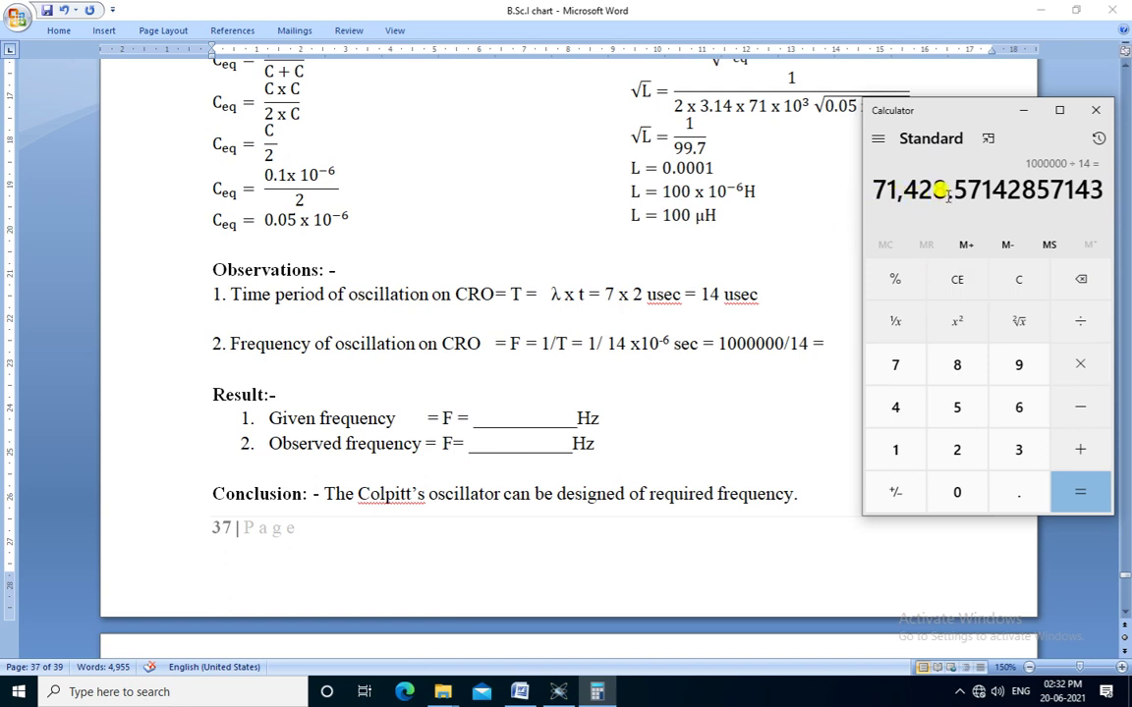
Step: End the frequency line with 71.428 KHz, removing the interim '71428 Hz =' text
{"action": "left_click", "coordinate": [845, 344]}
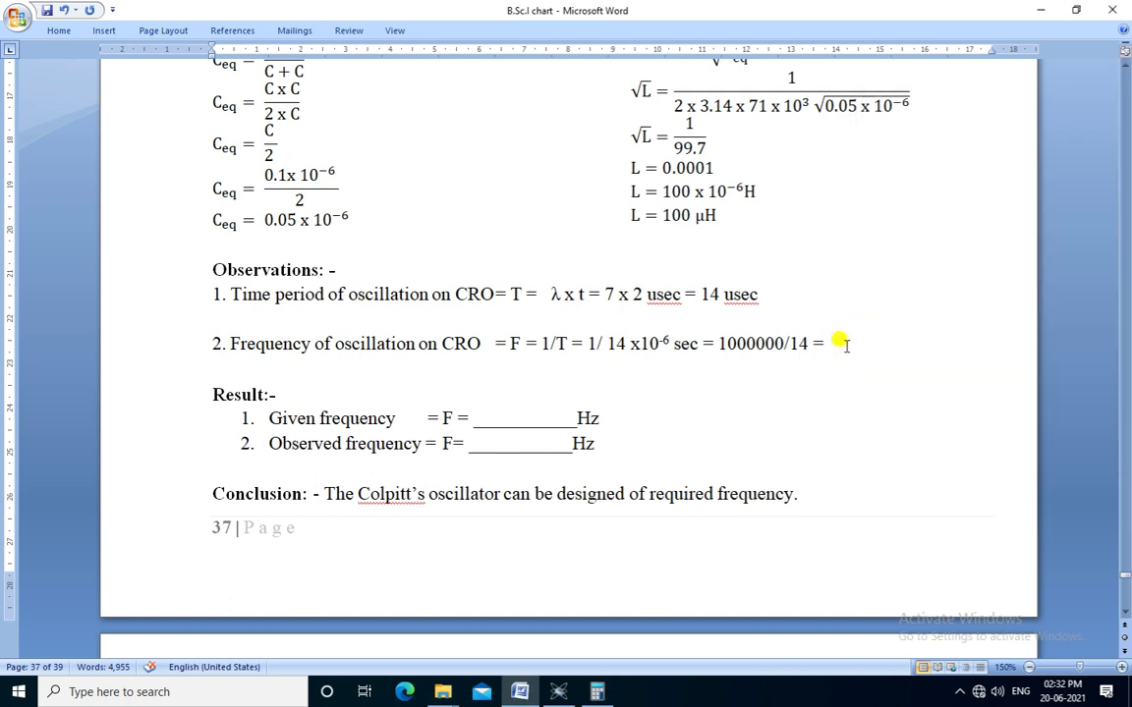
{"action": "type", "text": "71428"}
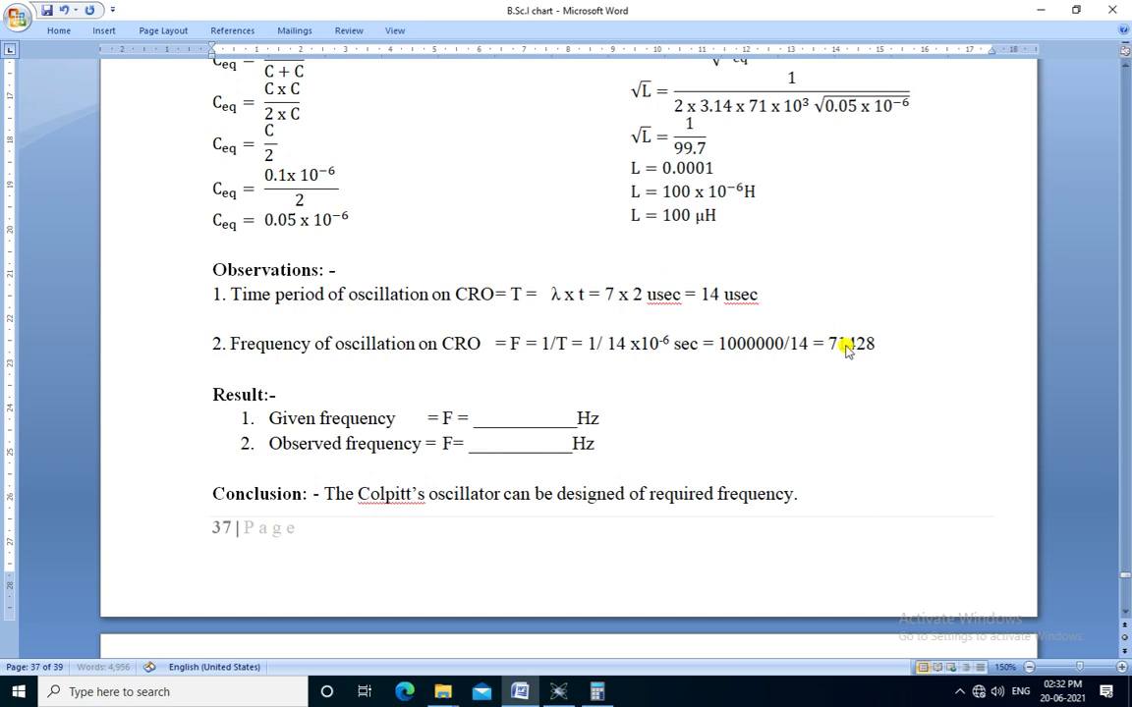
{"action": "type", "text": " h"}
{"action": "key", "text": "BackSpace"}
{"action": "type", "text": "Hz = 71.428 KH"}
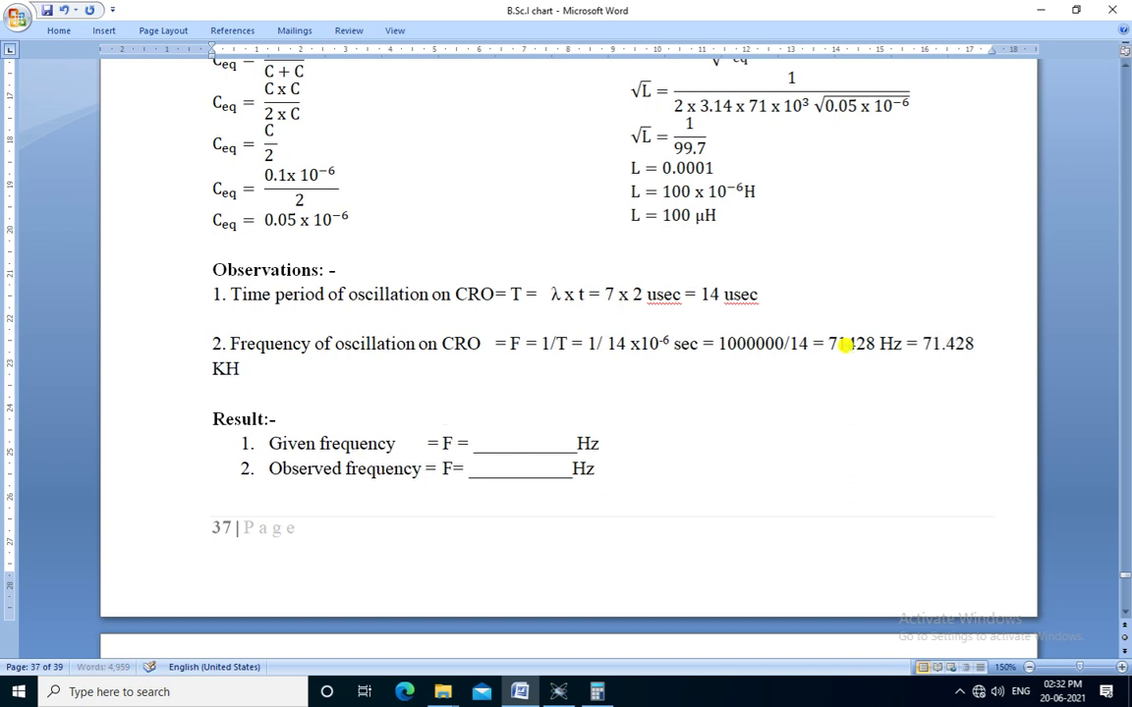
{"action": "type", "text": "z"}
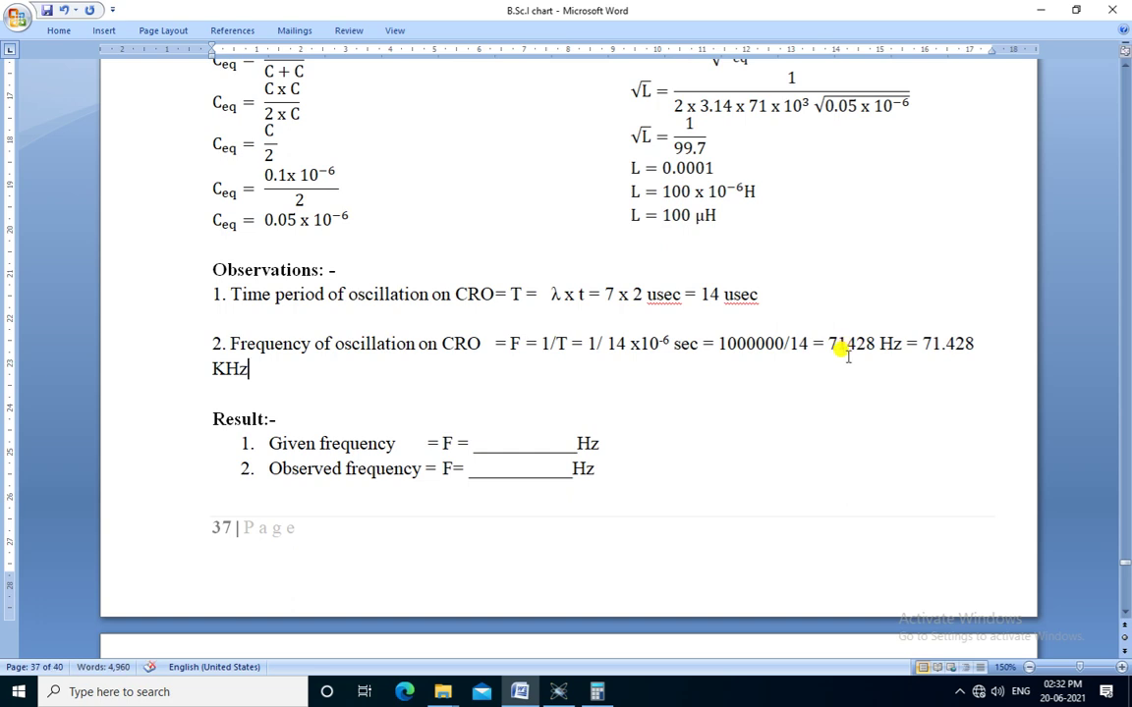
{"action": "left_click_drag", "start_coordinate": [922, 343], "coordinate": [828, 344]}
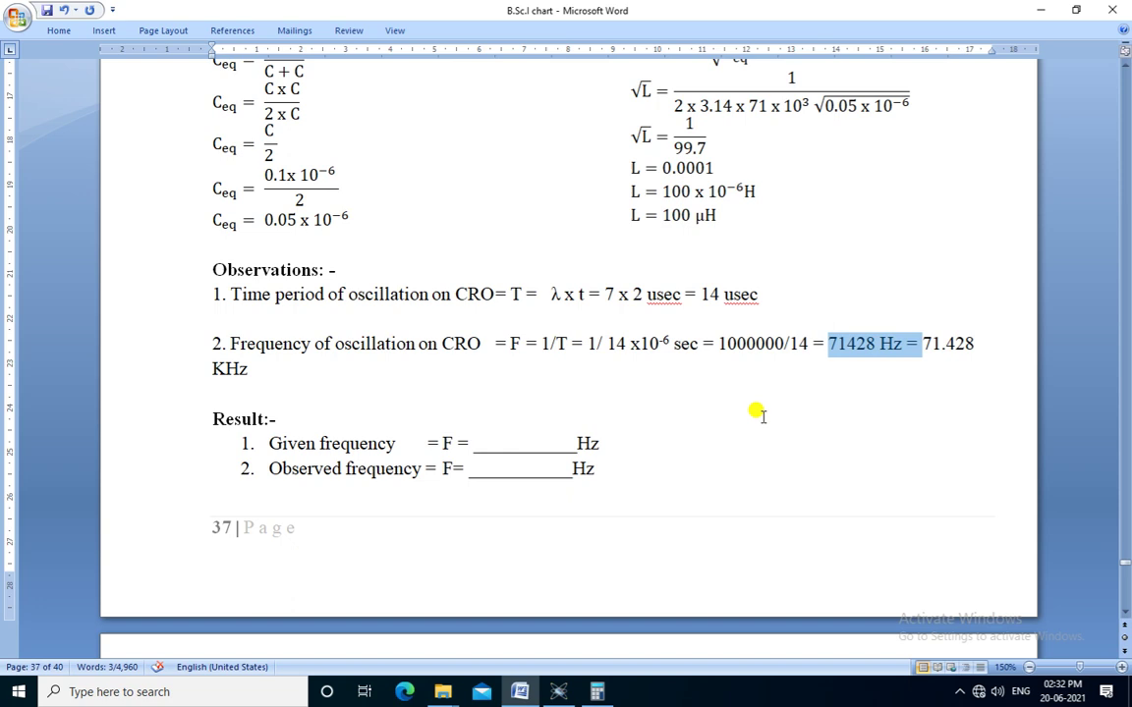
{"action": "key", "text": "Delete"}
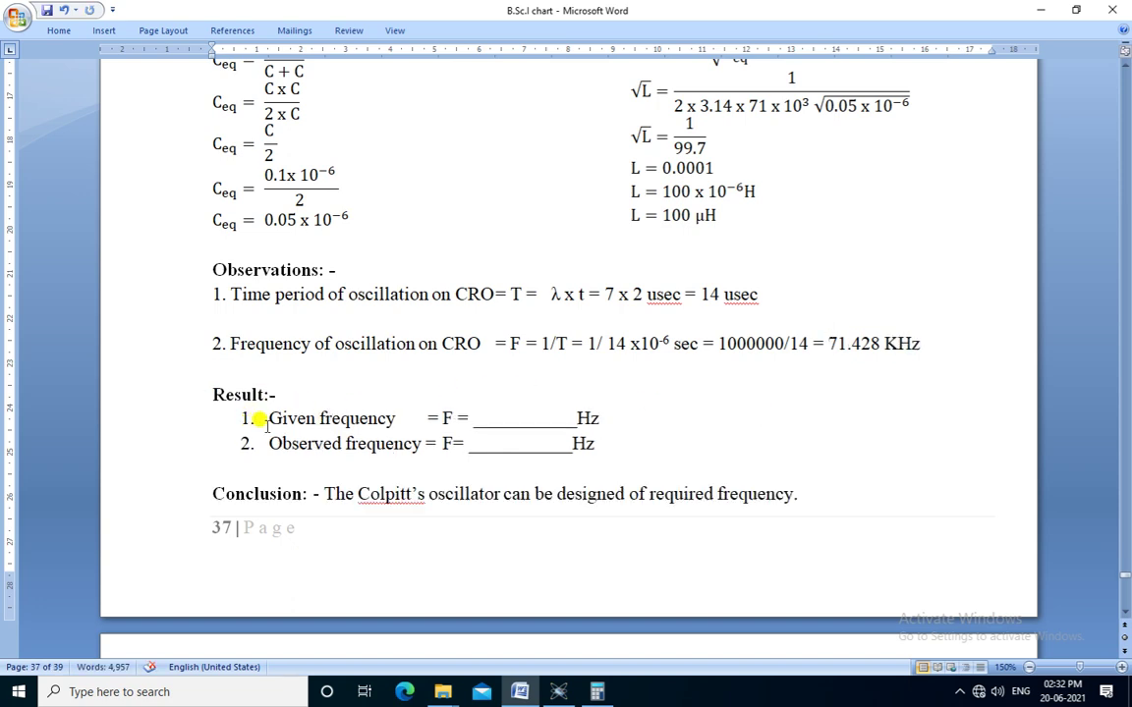
Step: Fill the Result blanks with Given frequency 71 KHz and Observed frequency 71.428 KHz
{"action": "left_click_drag", "start_coordinate": [566, 419], "coordinate": [473, 424]}
{"action": "type", "text": "71 "}
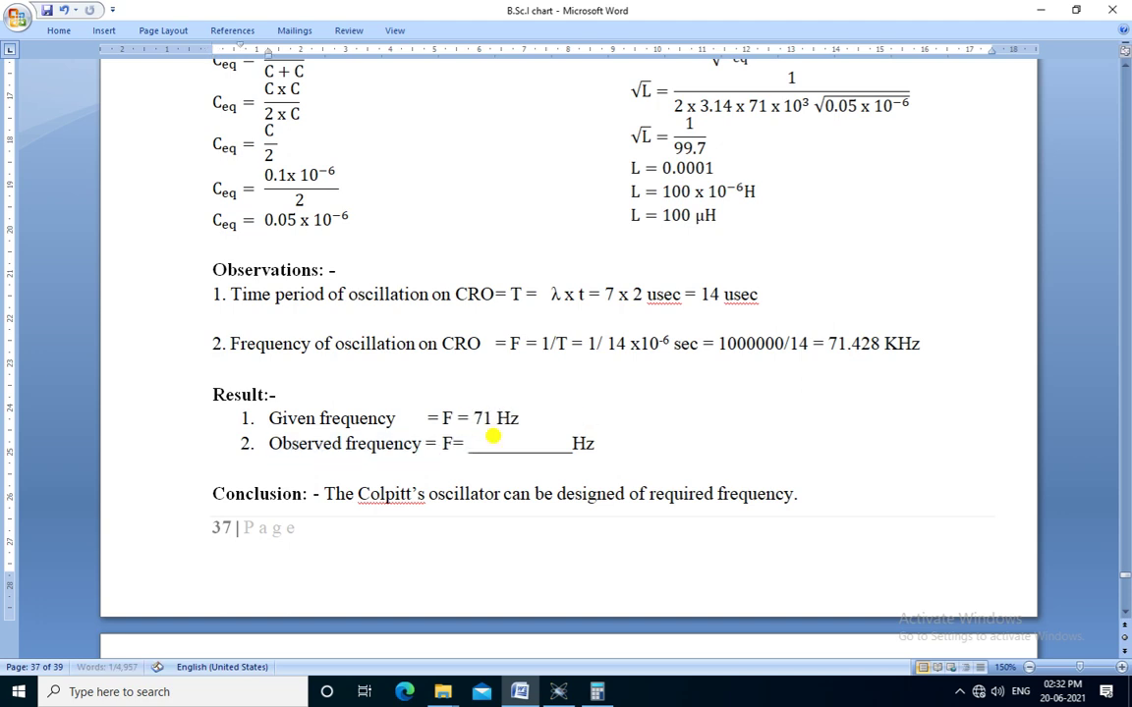
{"action": "type", "text": "K"}
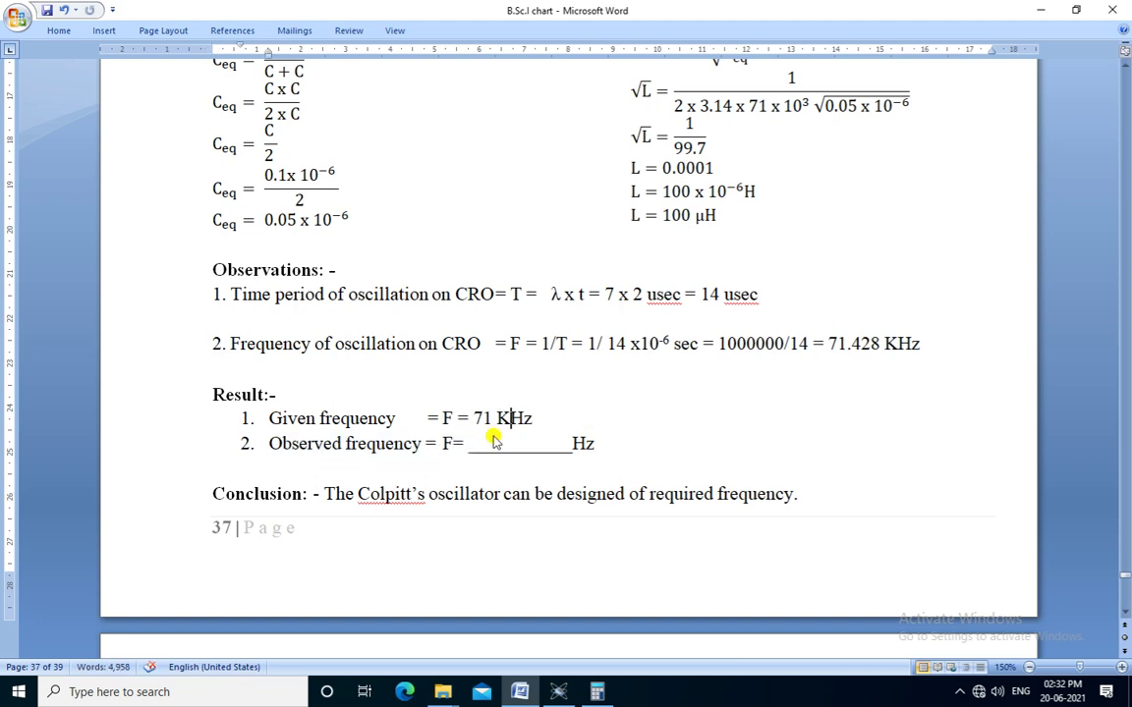
{"action": "left_click_drag", "start_coordinate": [570, 445], "coordinate": [468, 447]}
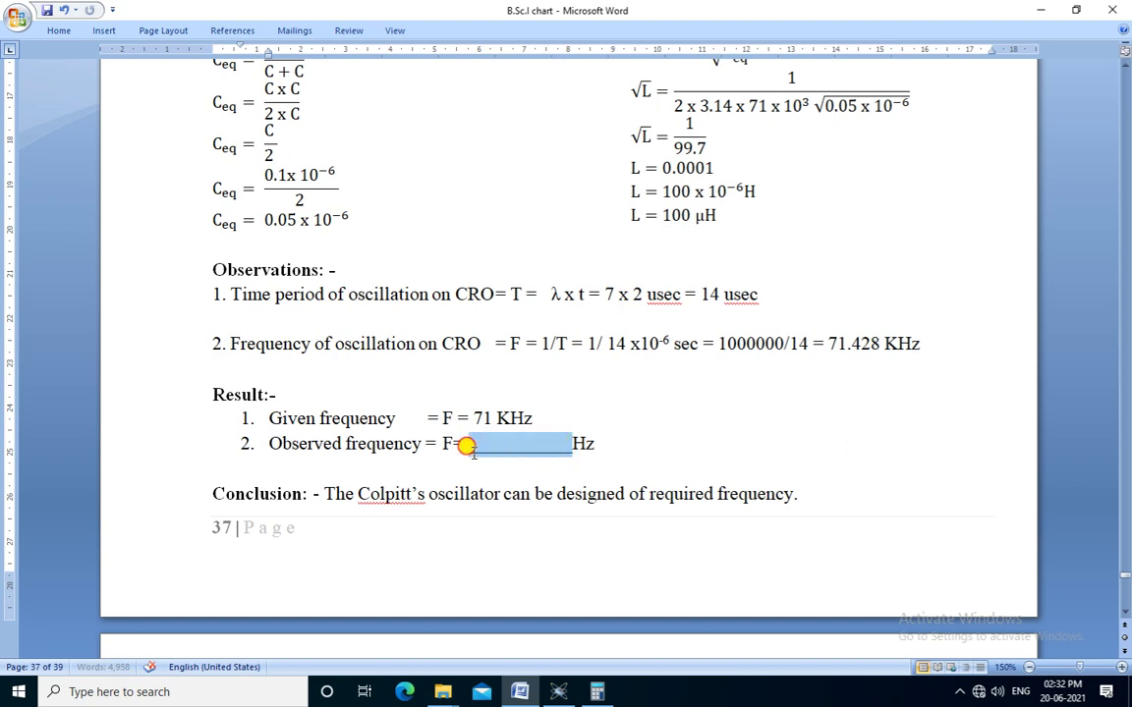
{"action": "type", "text": "71."}
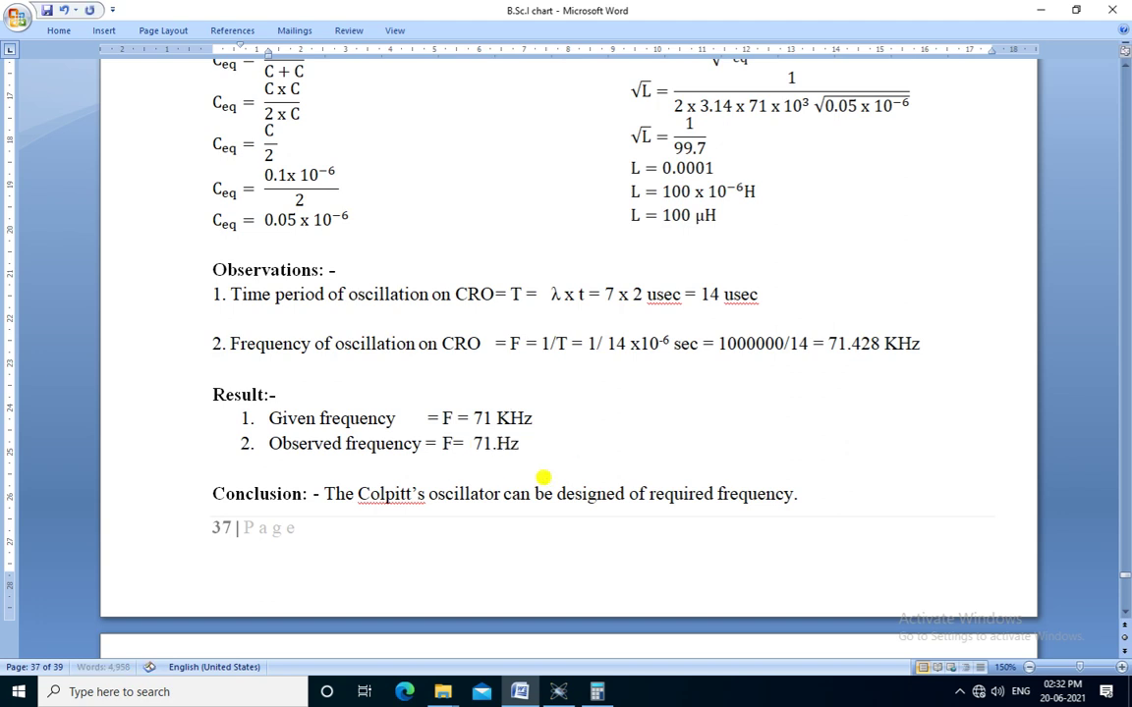
{"action": "type", "text": "428 K"}
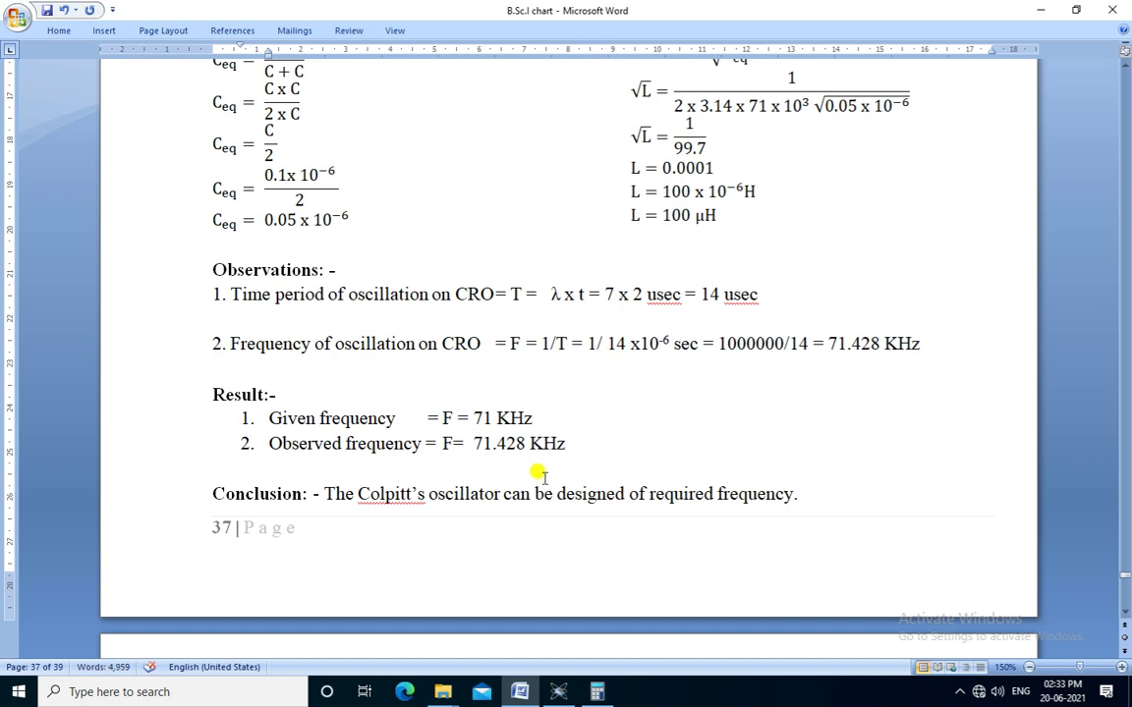
{"action": "left_click_drag", "start_coordinate": [574, 442], "coordinate": [268, 425]}
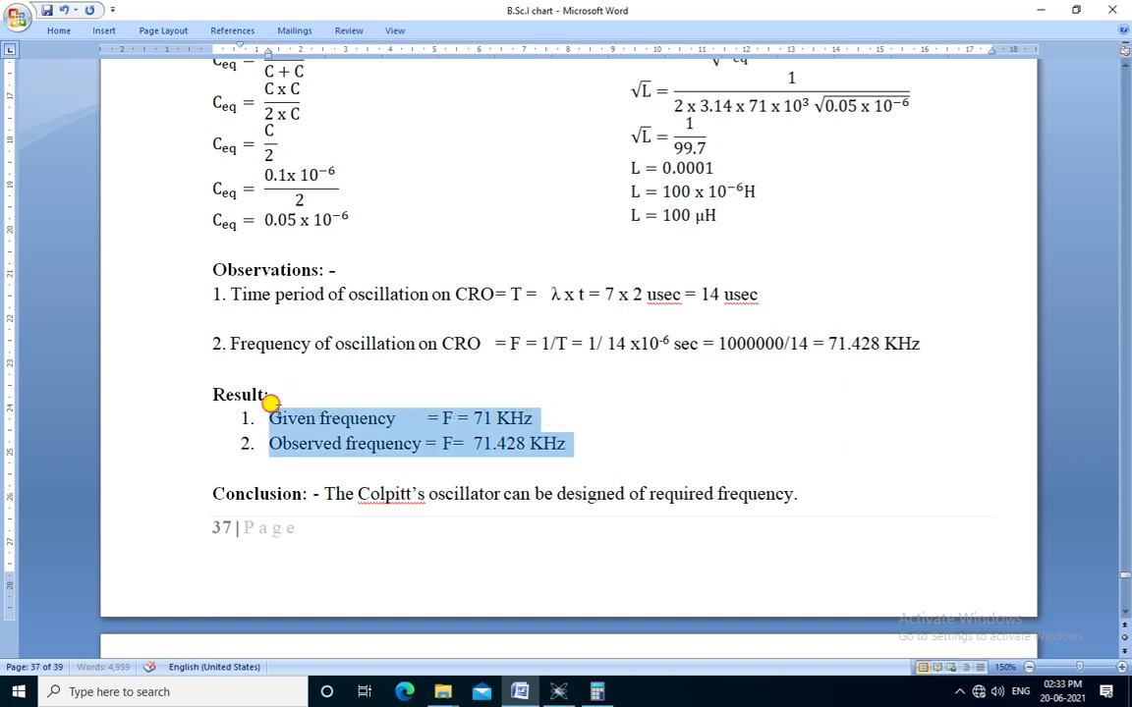
{"action": "left_click", "coordinate": [568, 420]}
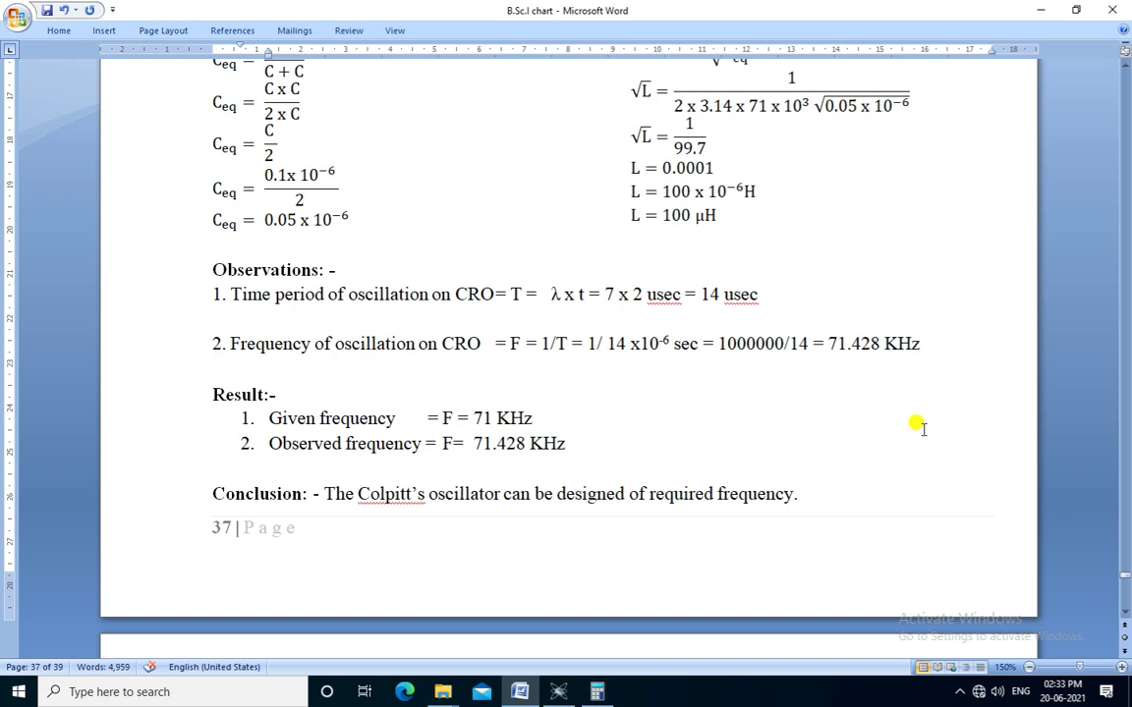
Step: Scroll up to the lab sheet's Colpitt's Oscillator title, aim and circuit diagram
{"action": "scroll", "coordinate": [915, 425], "scroll_direction": "up", "scroll_amount": 6}
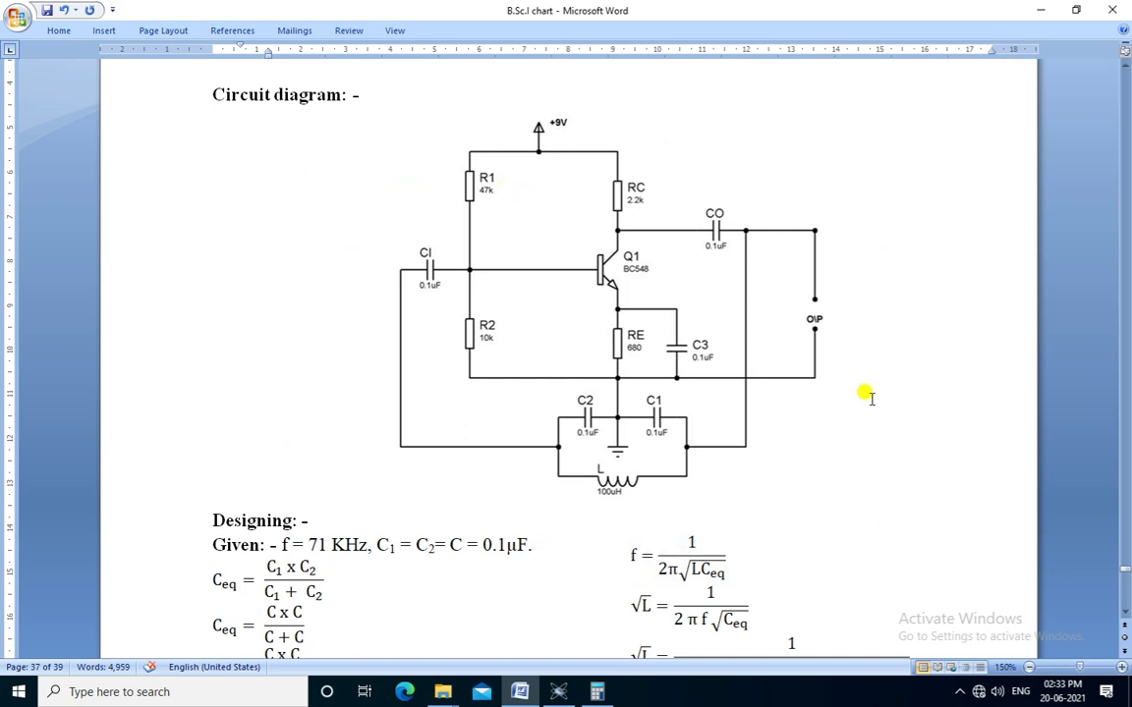
{"action": "scroll", "coordinate": [865, 396], "scroll_direction": "up", "scroll_amount": 3}
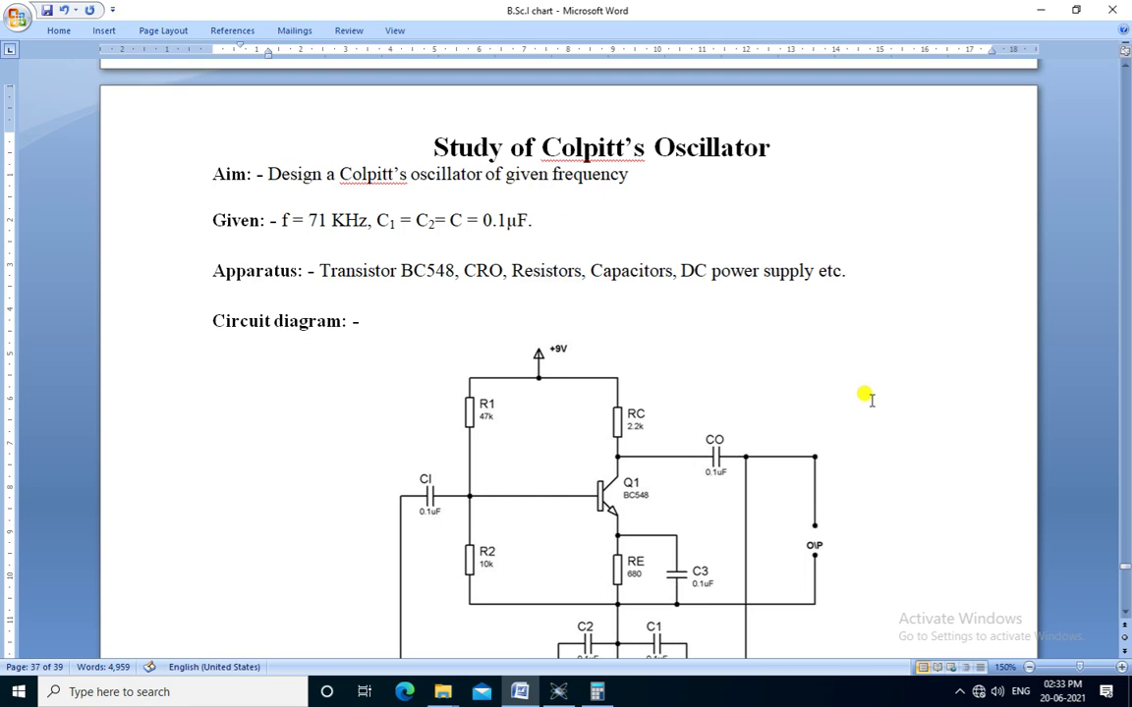